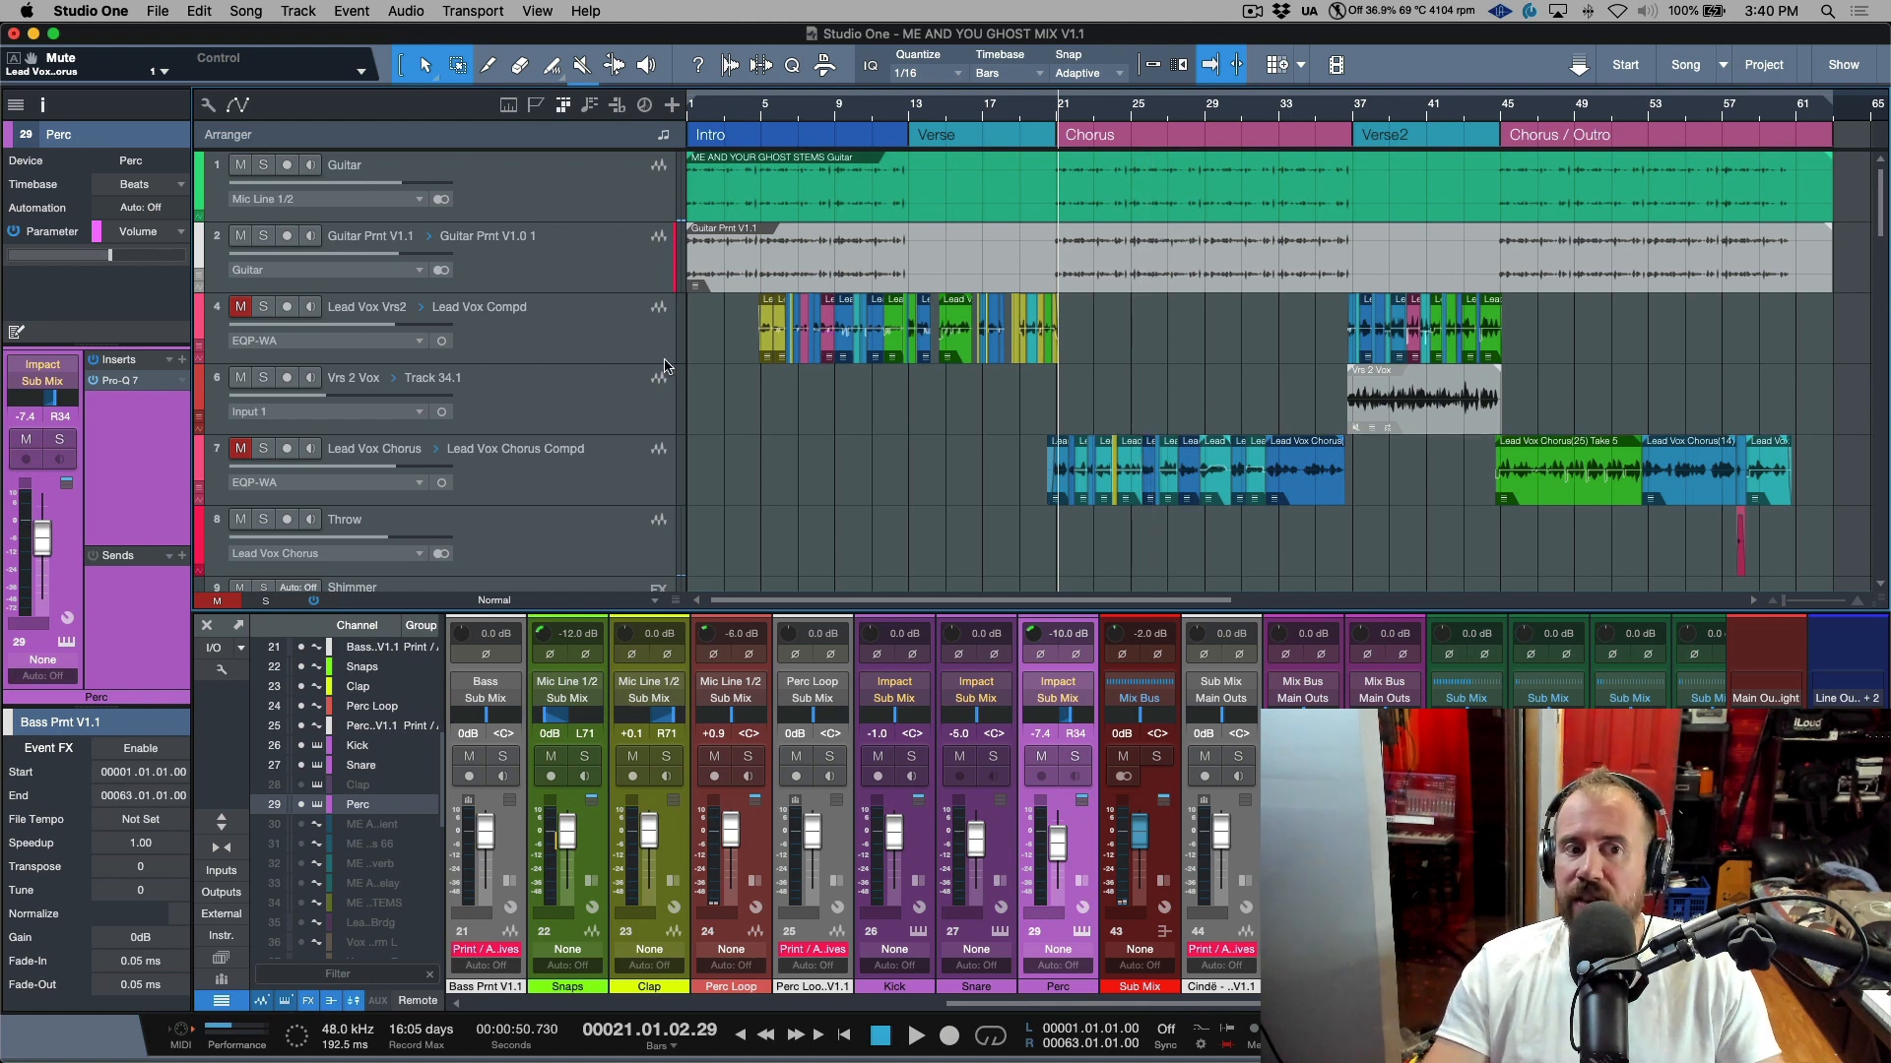
Scroll through all the arrangement's tracks while playing back the song to review the mix.
scroll(1077, 483, down, 5)
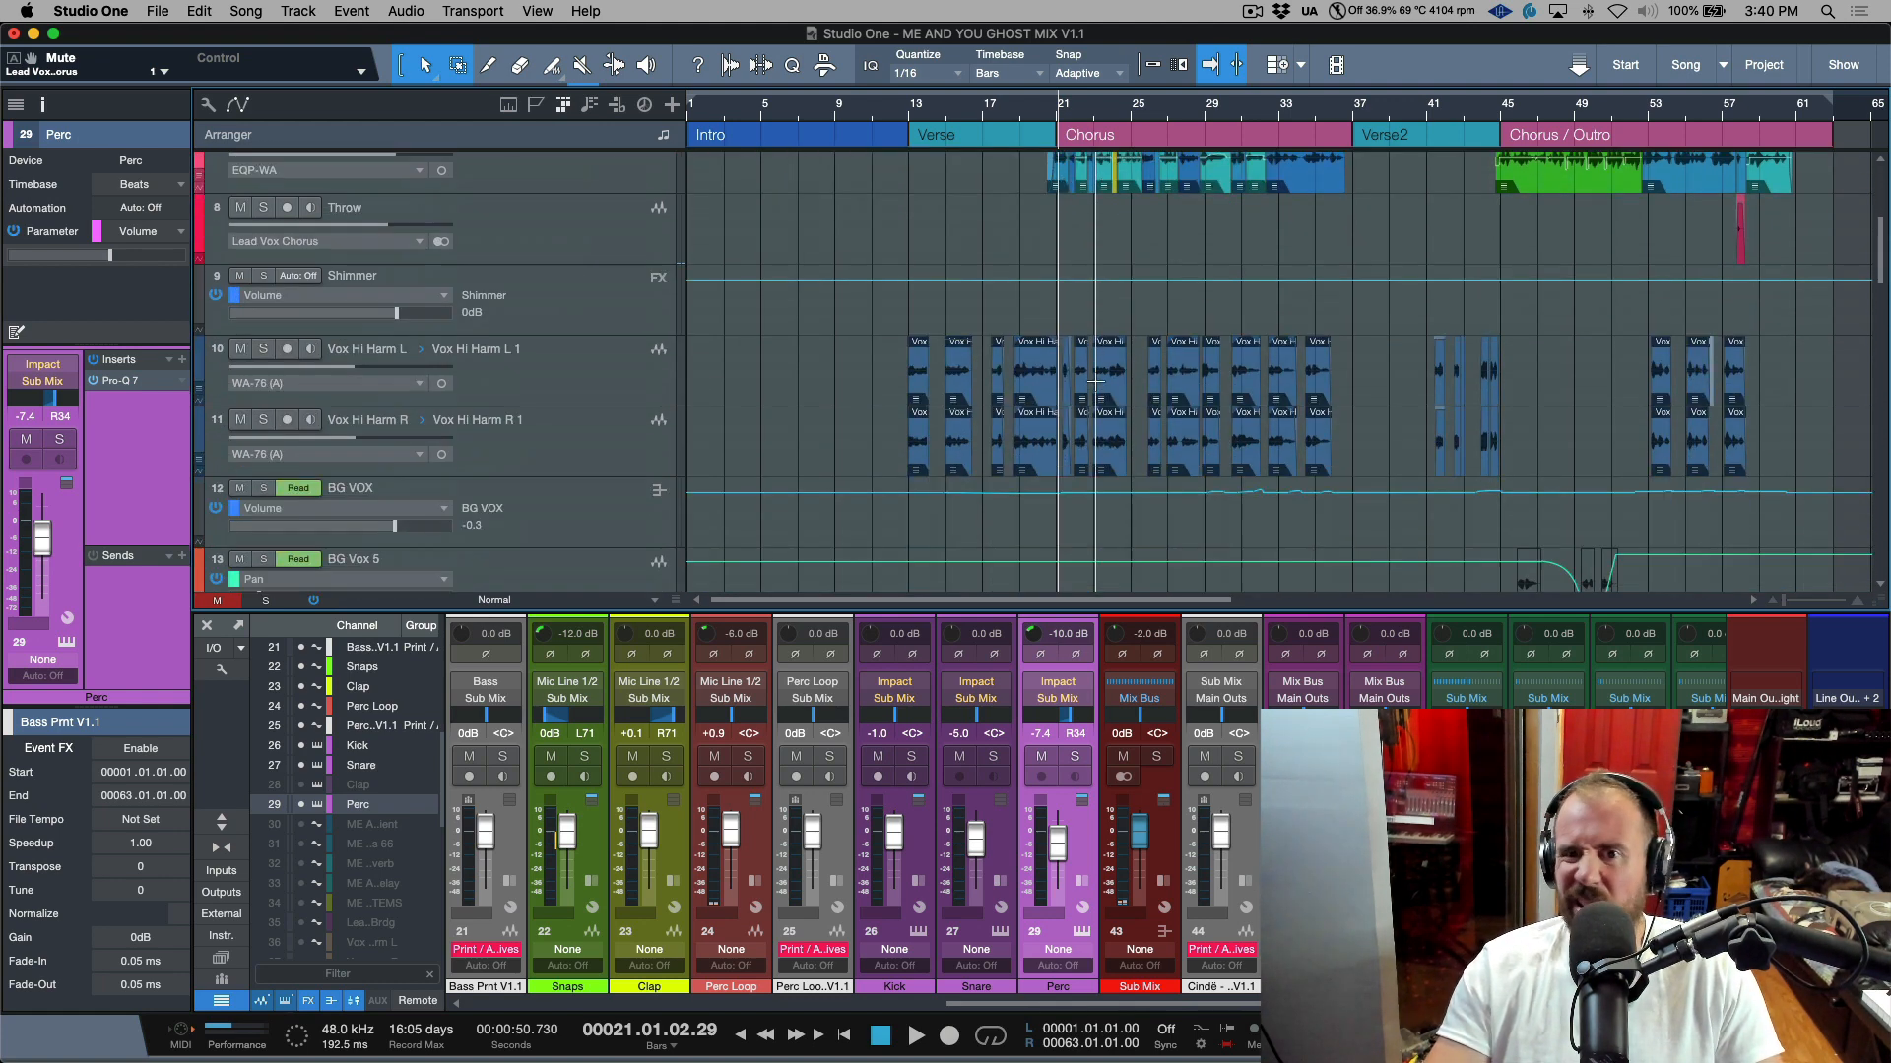
scroll(1132, 384, down, 12)
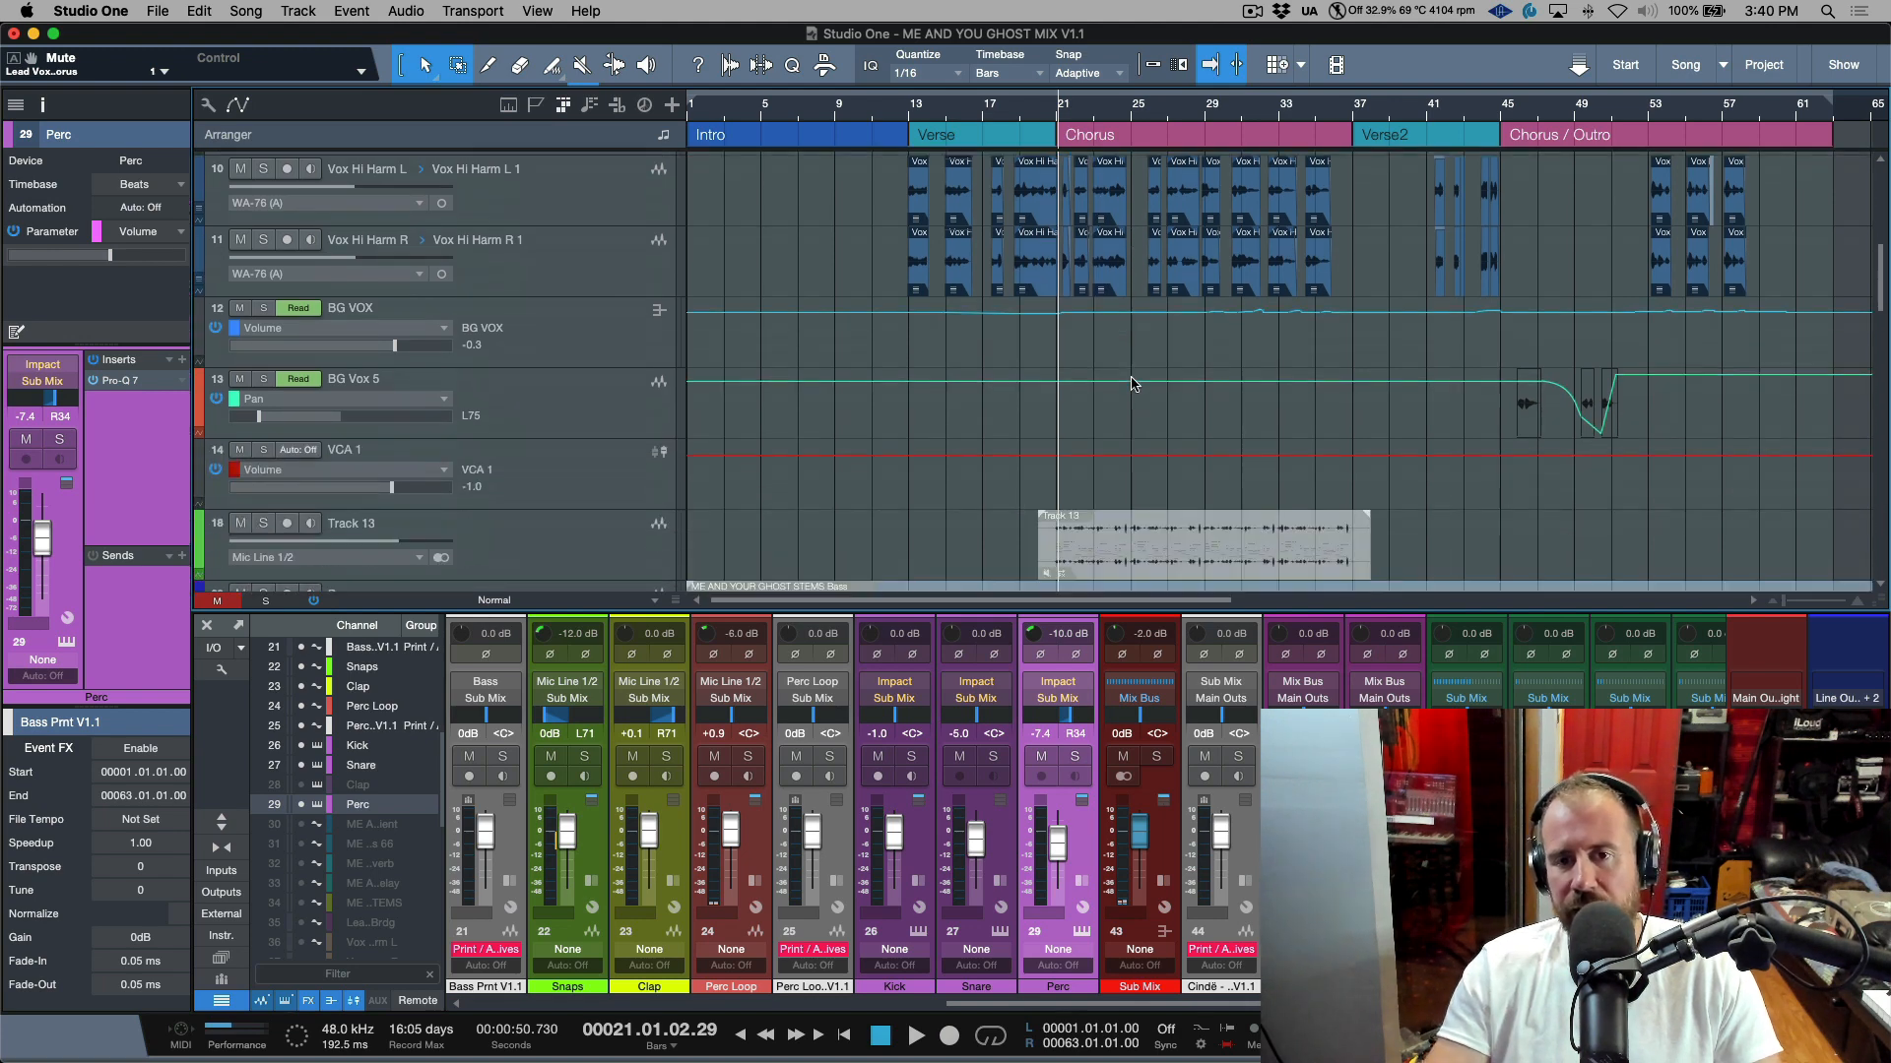
scroll(1133, 384, down, 3)
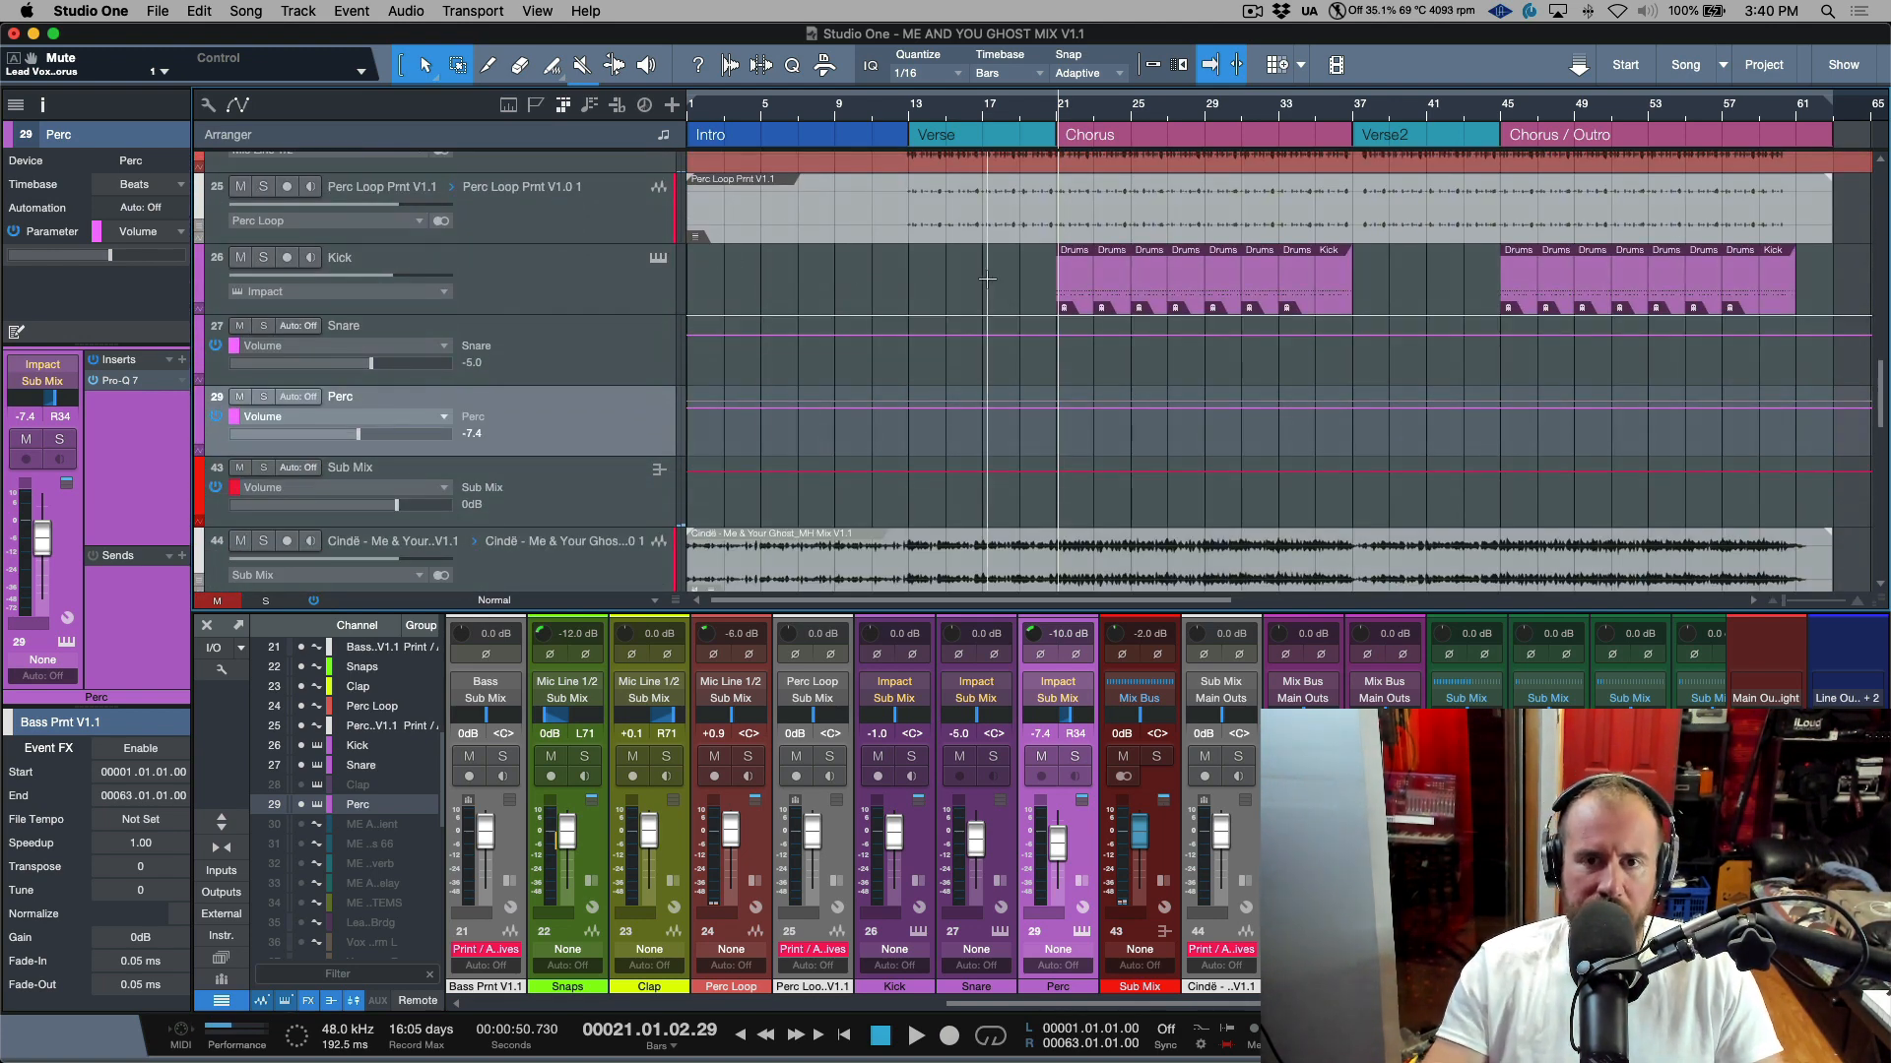
key(space)
scroll(1014, 295, up, 5)
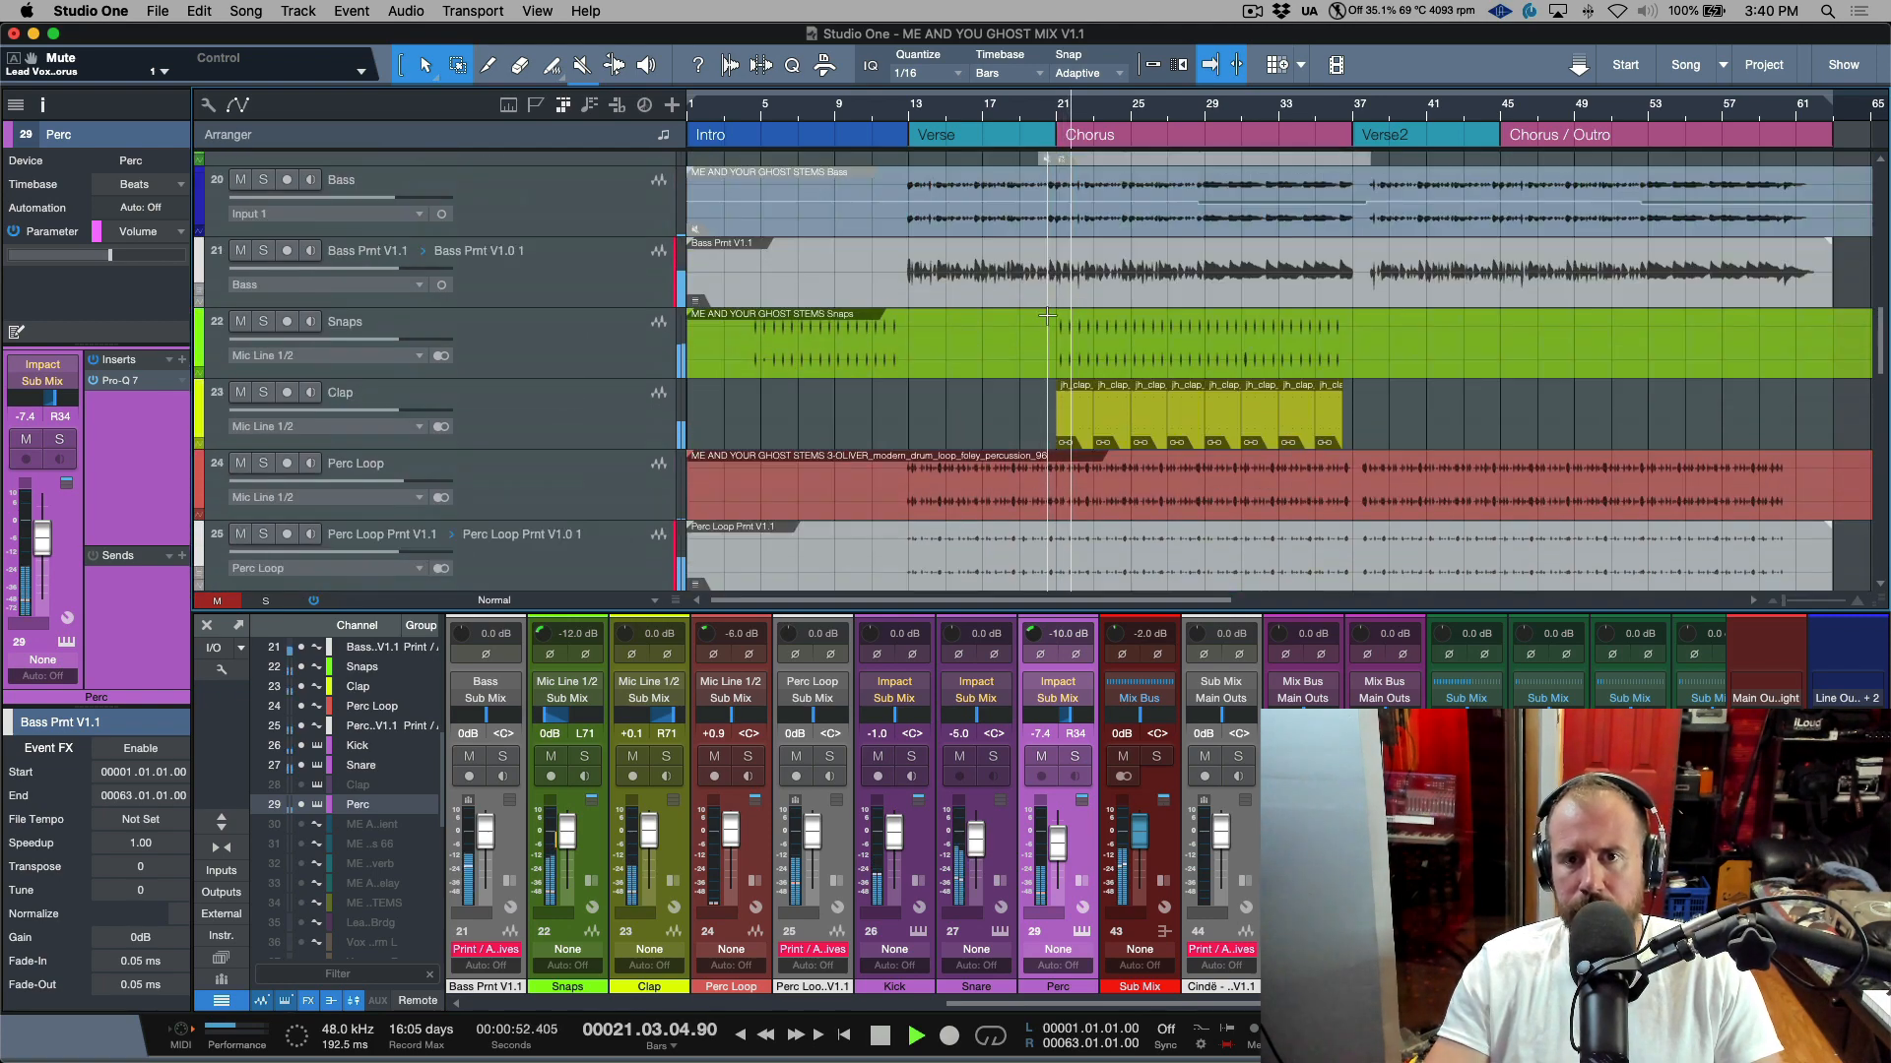
scroll(1047, 315, up, 10)
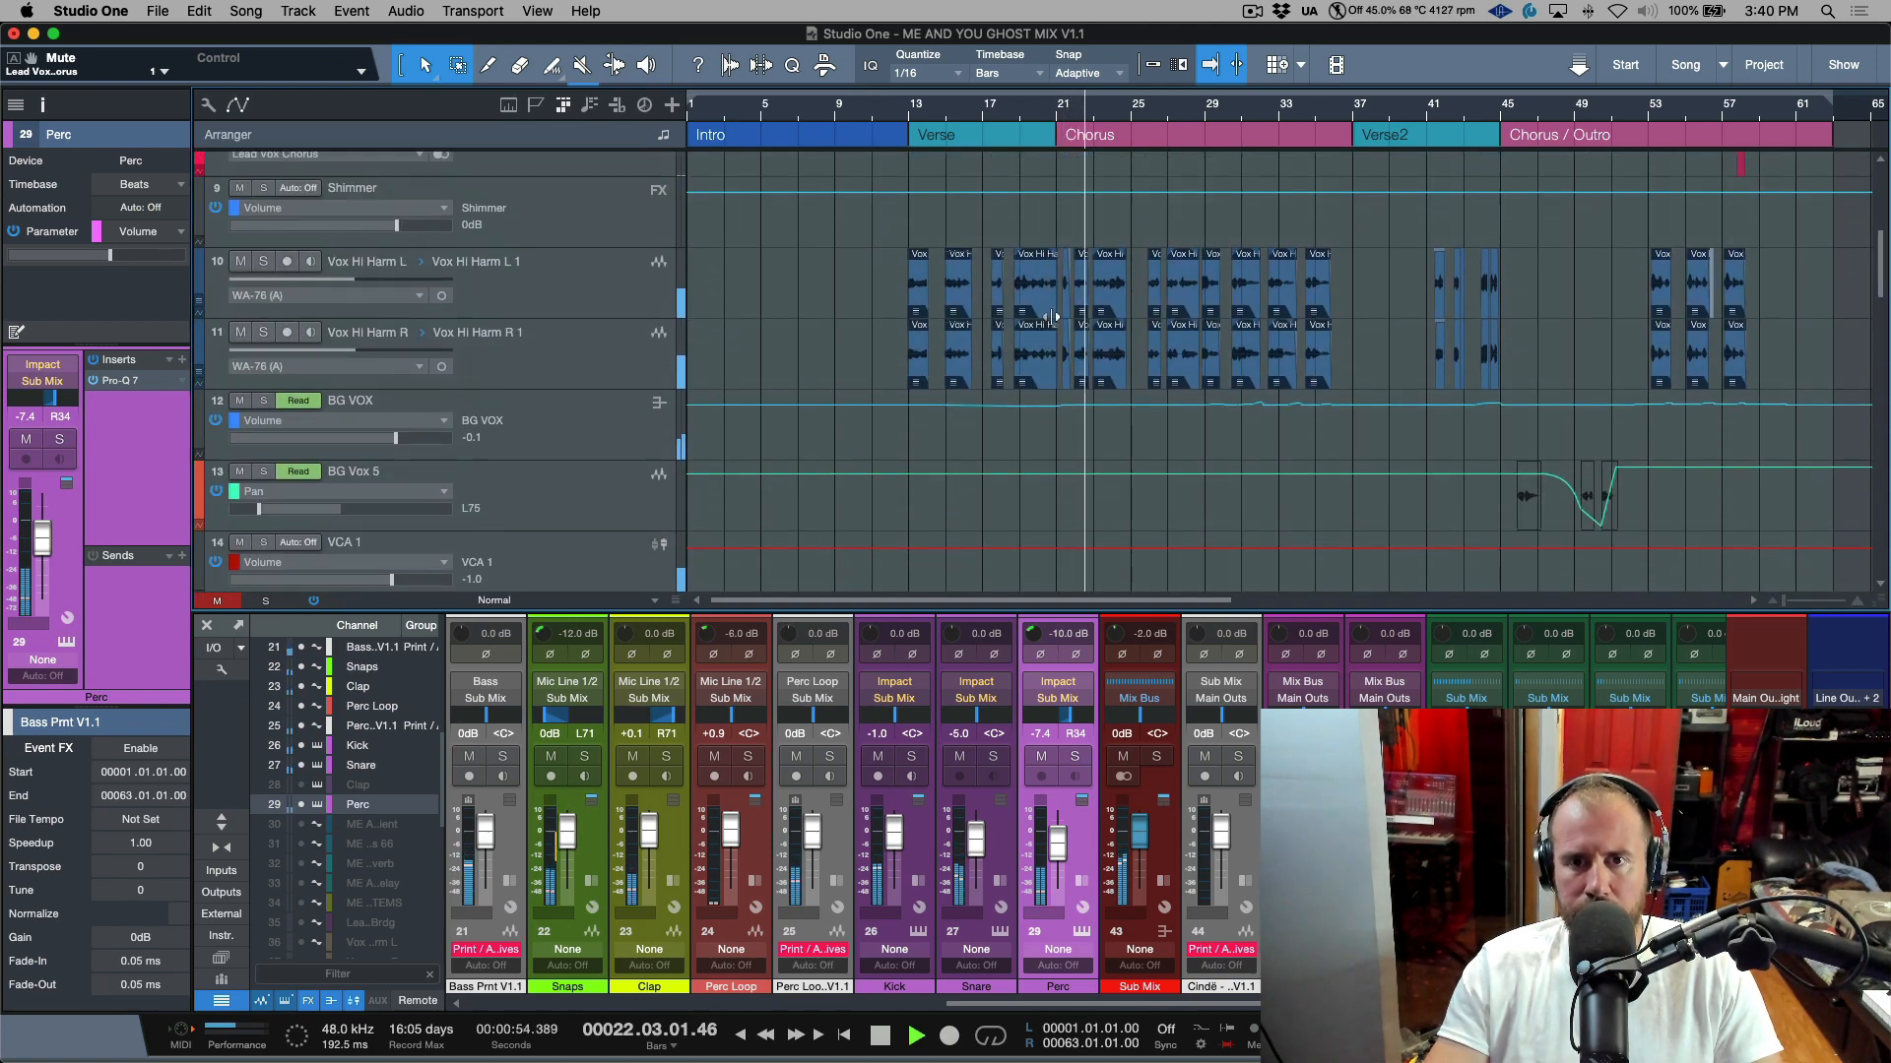
scroll(1052, 316, up, 4)
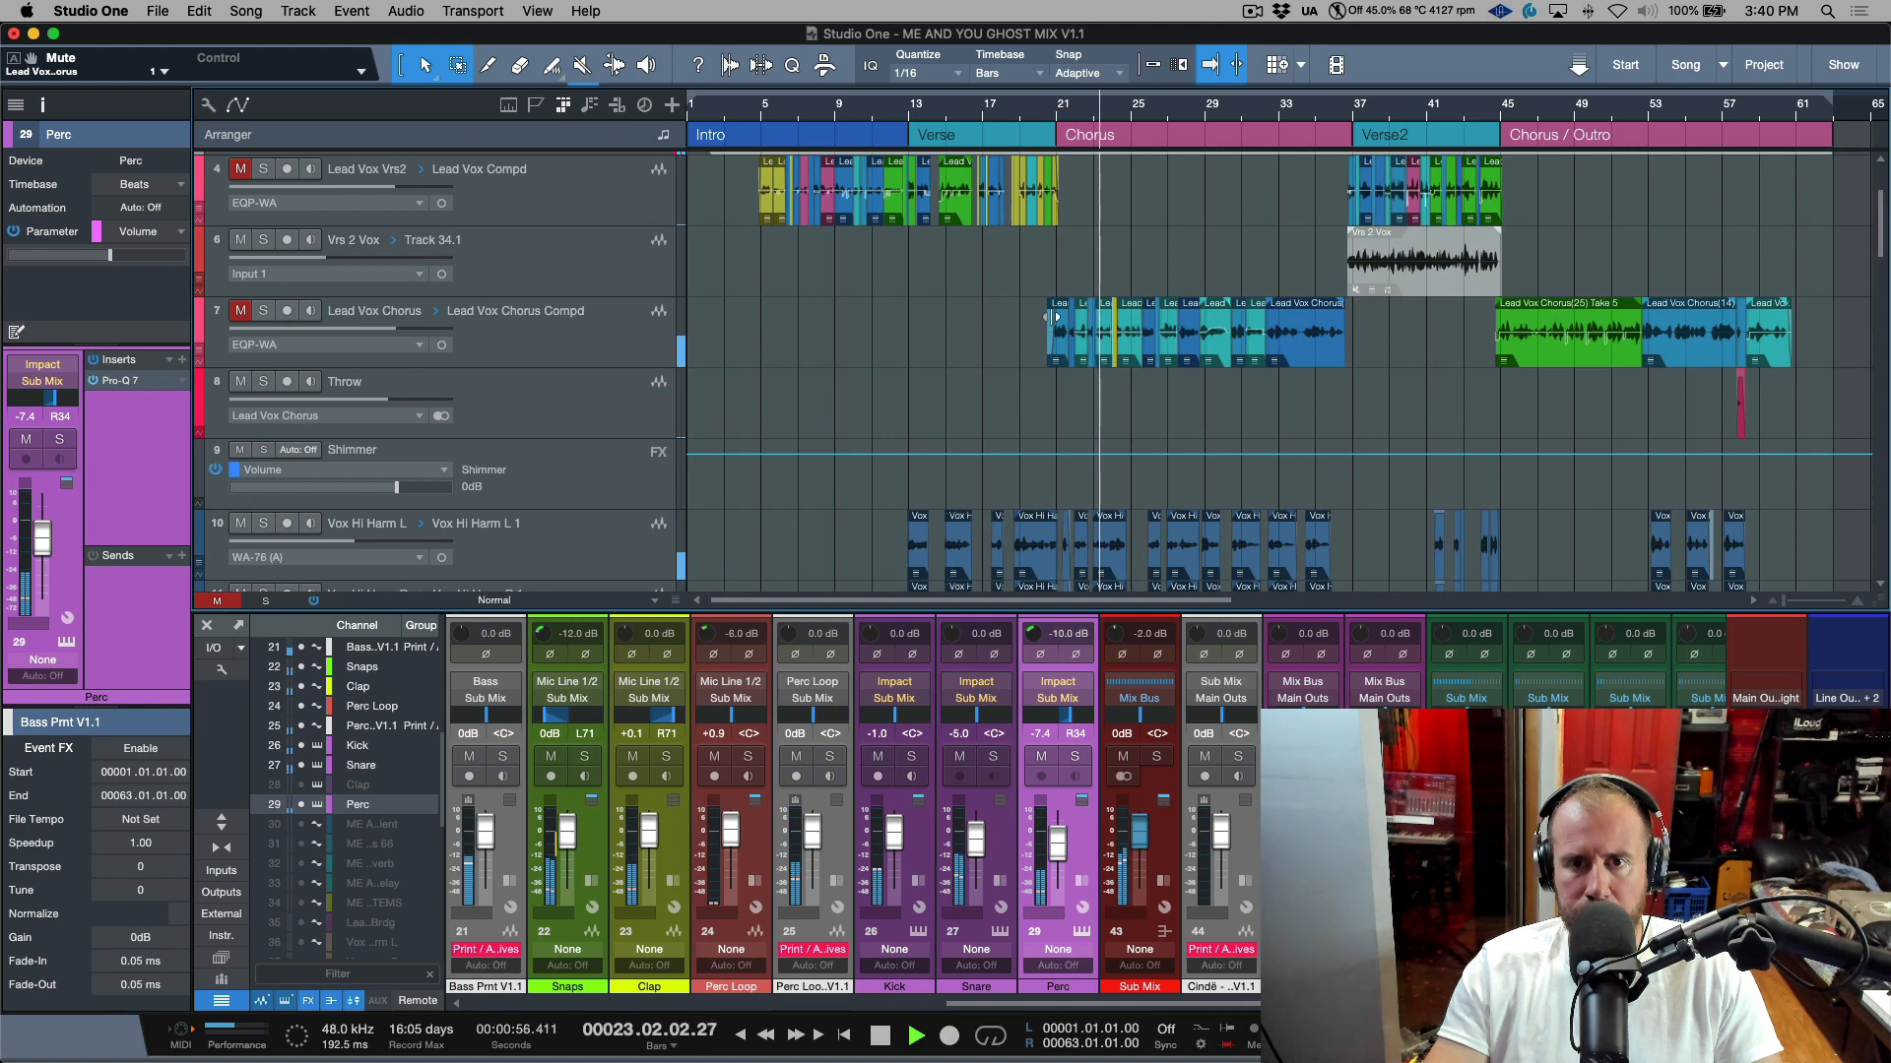
scroll(1051, 318, down, 15)
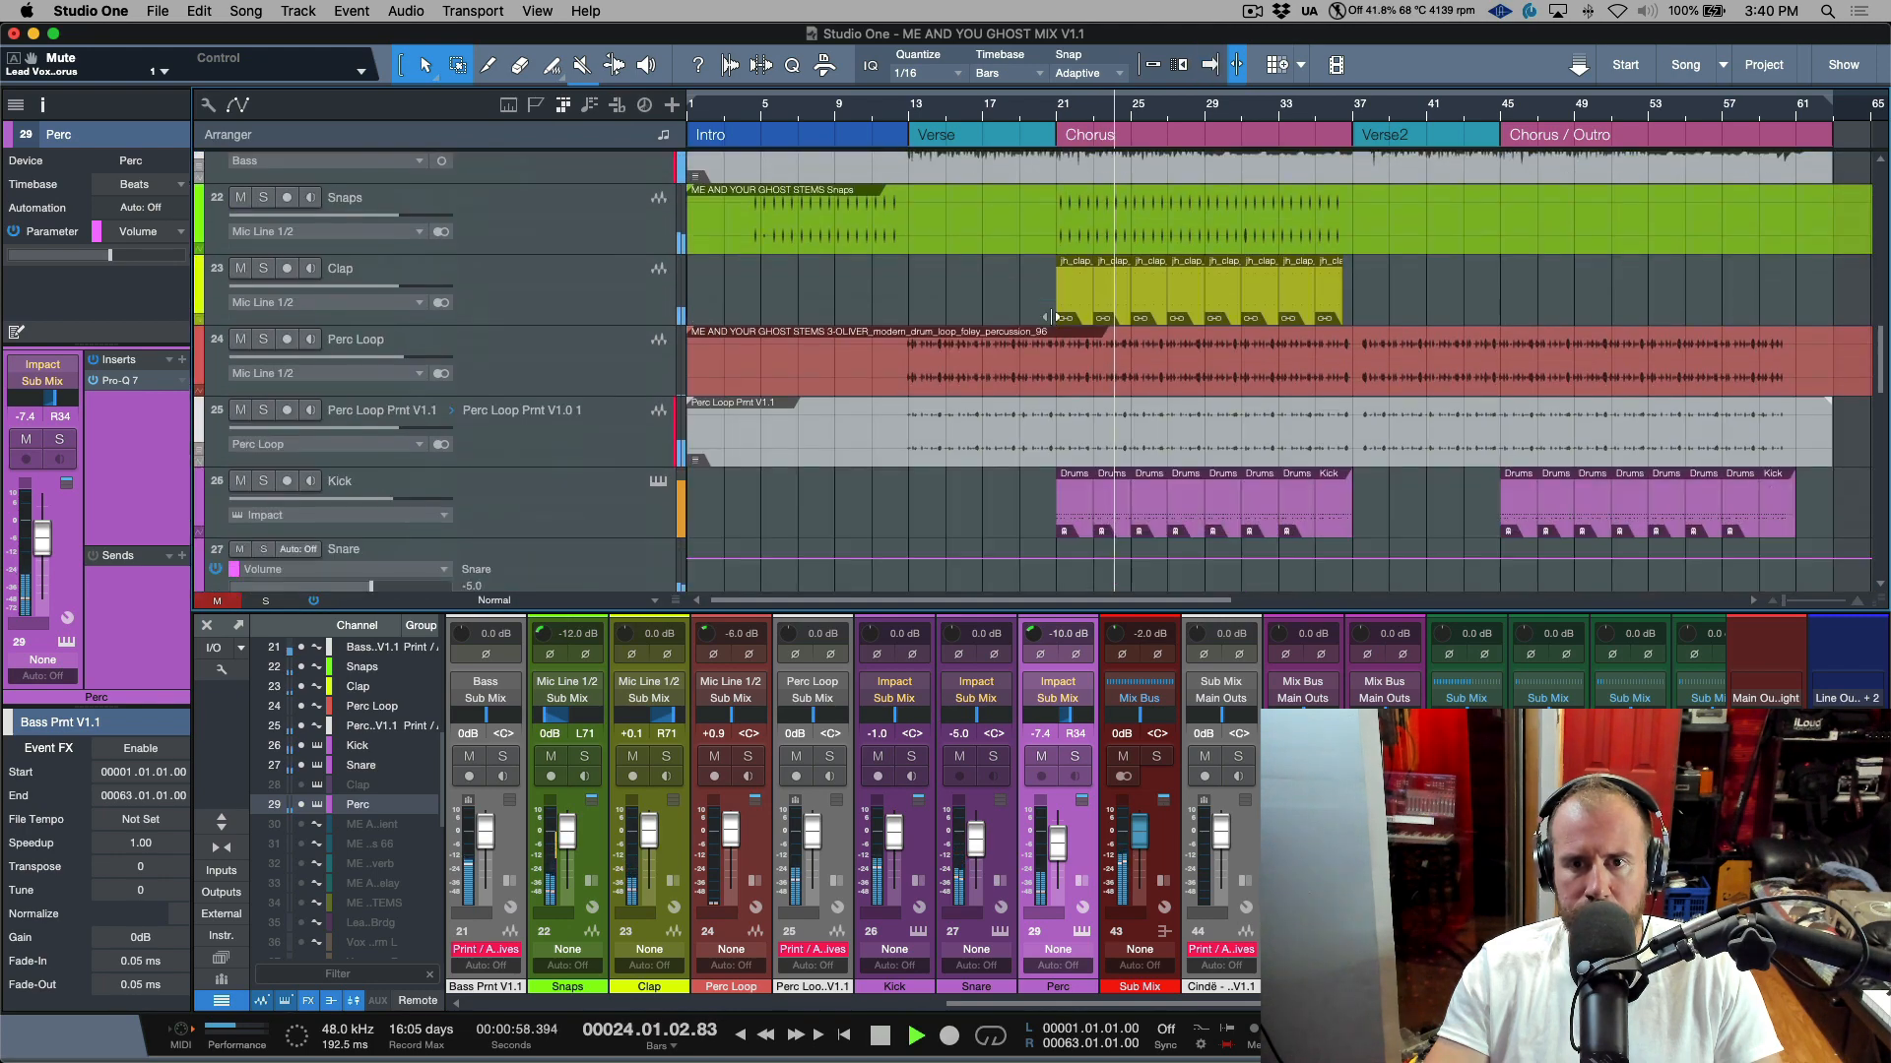
scroll(1051, 317, down, 5)
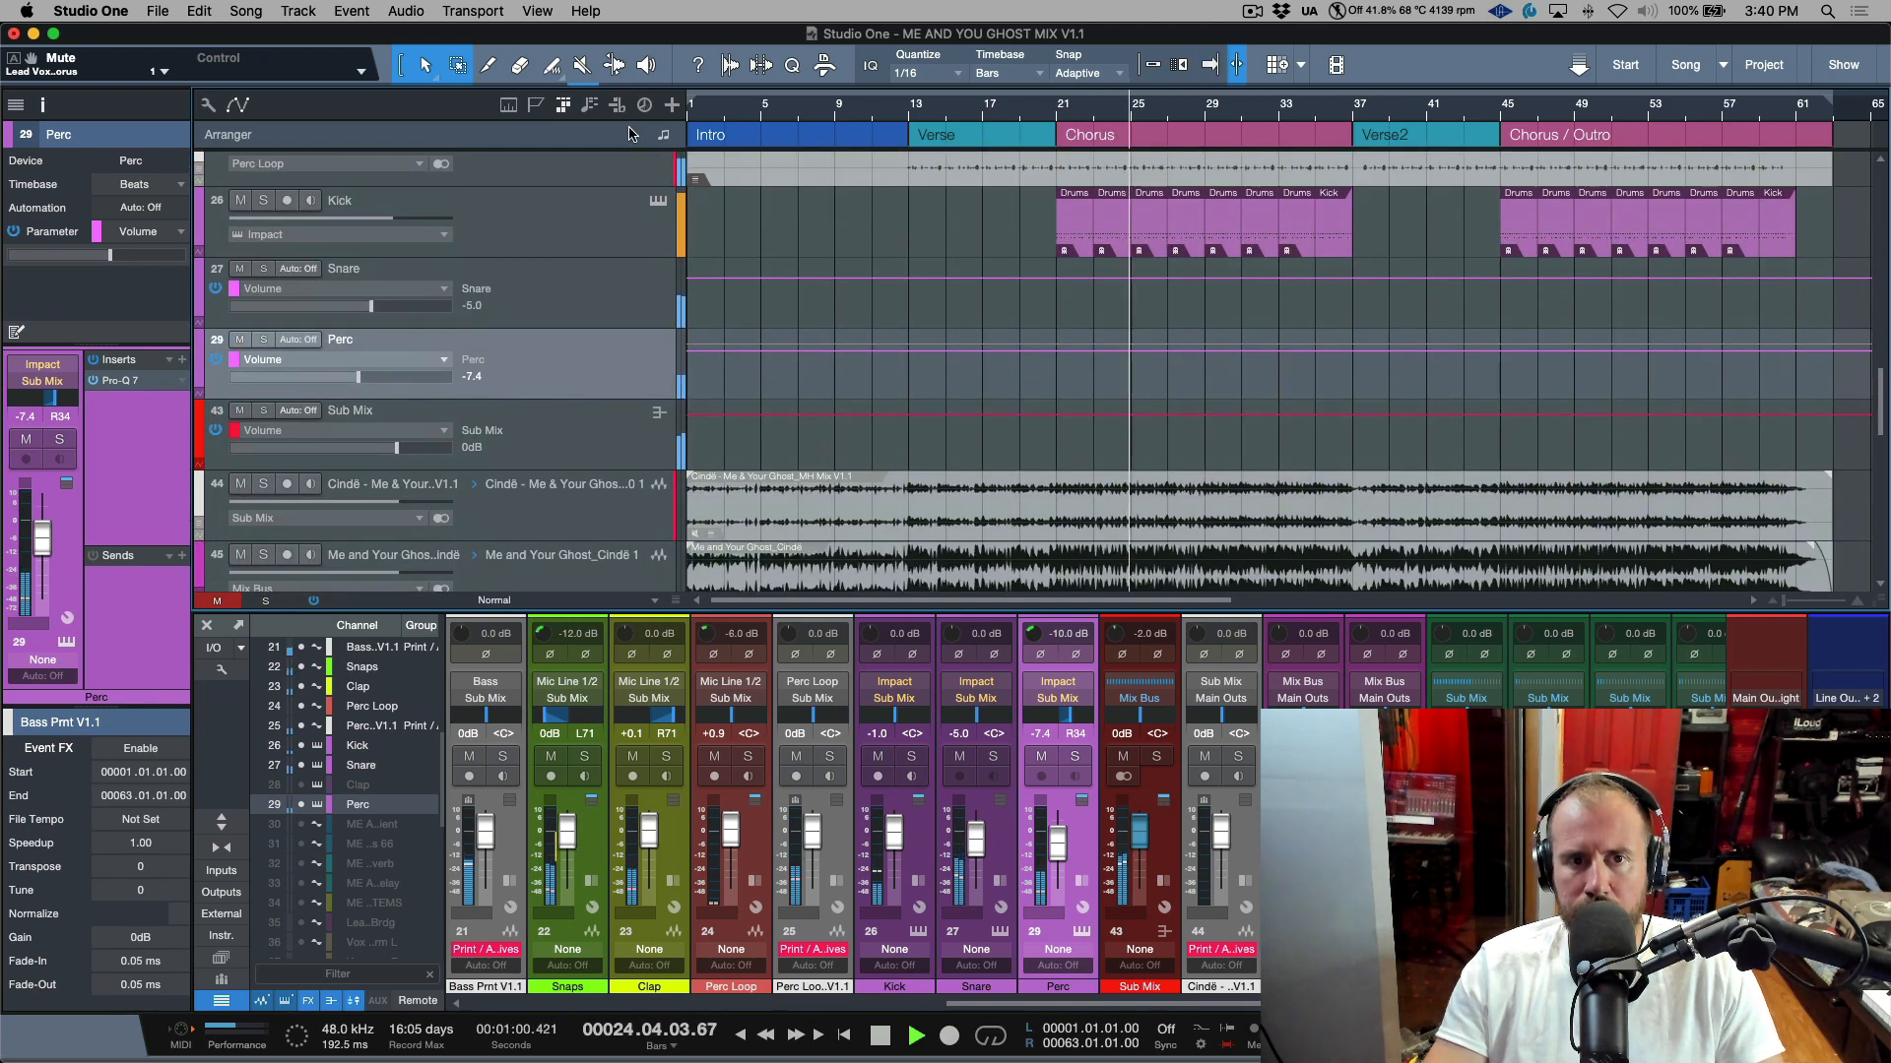
key(space)
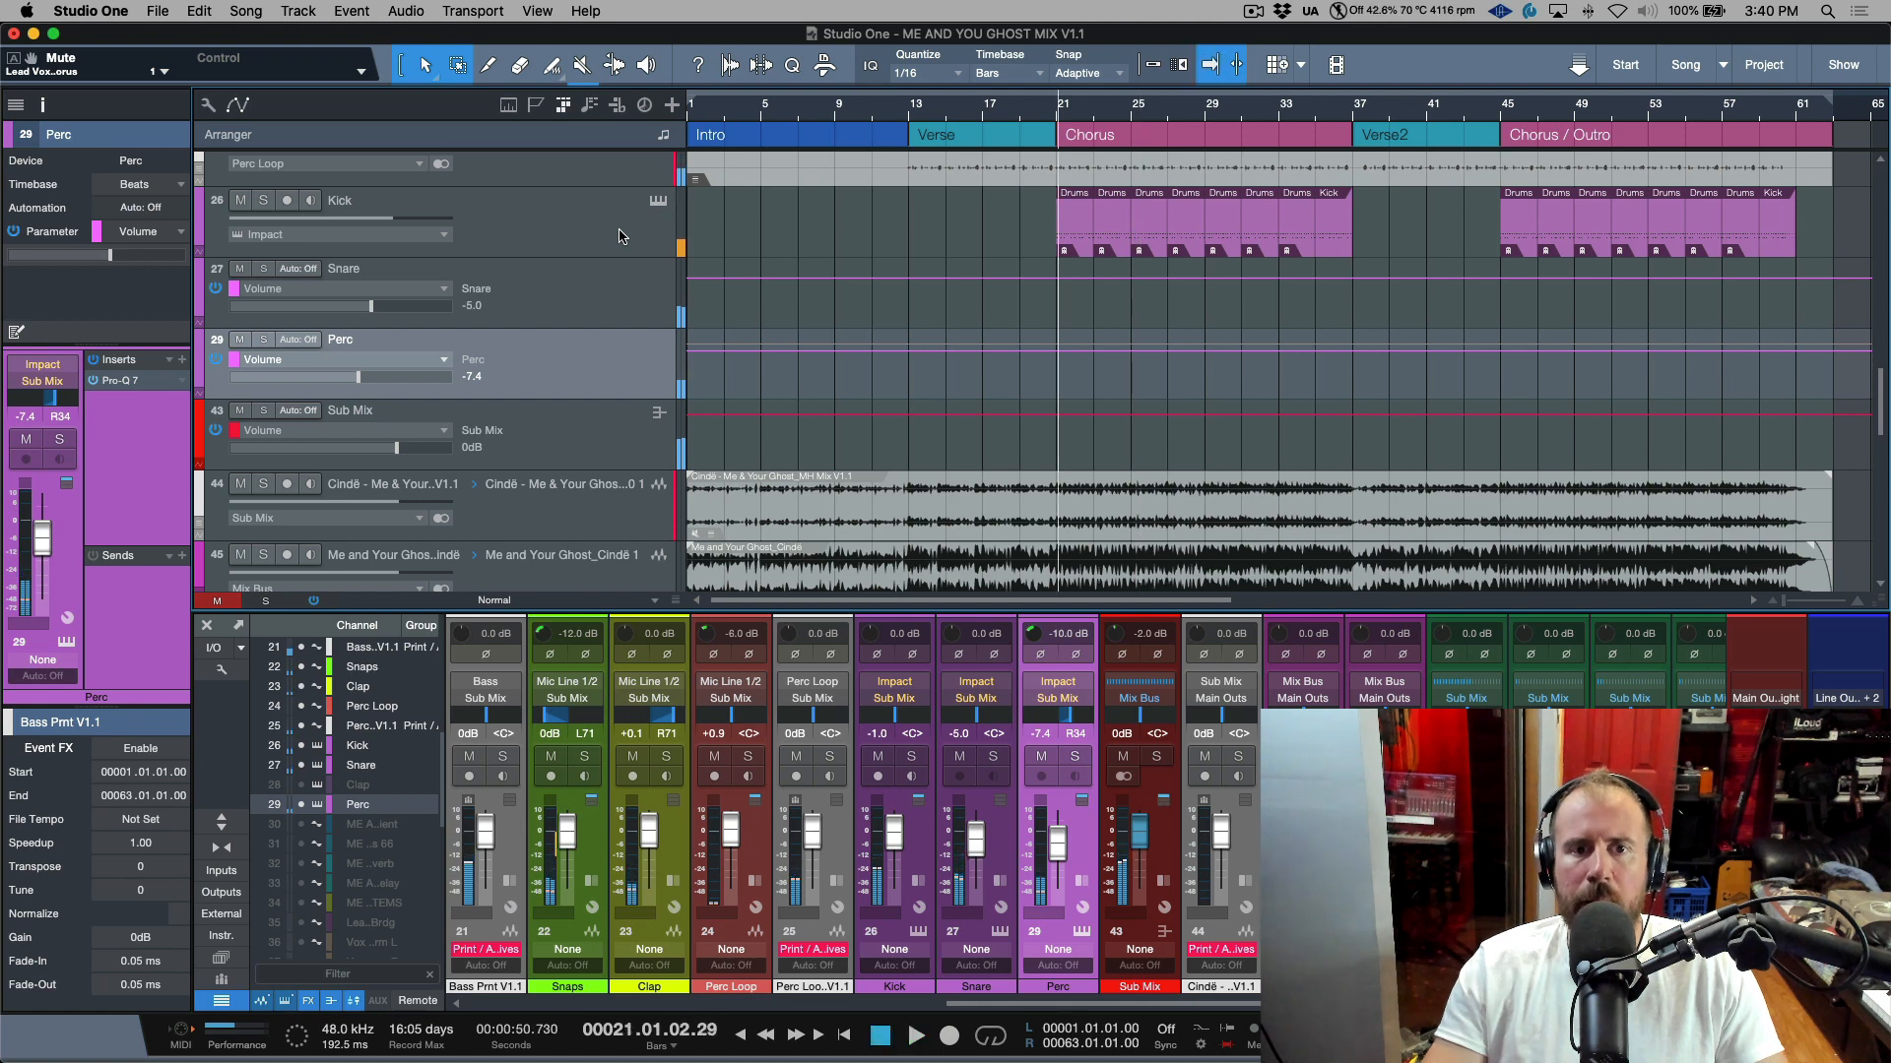
scroll(904, 282, up, 4)
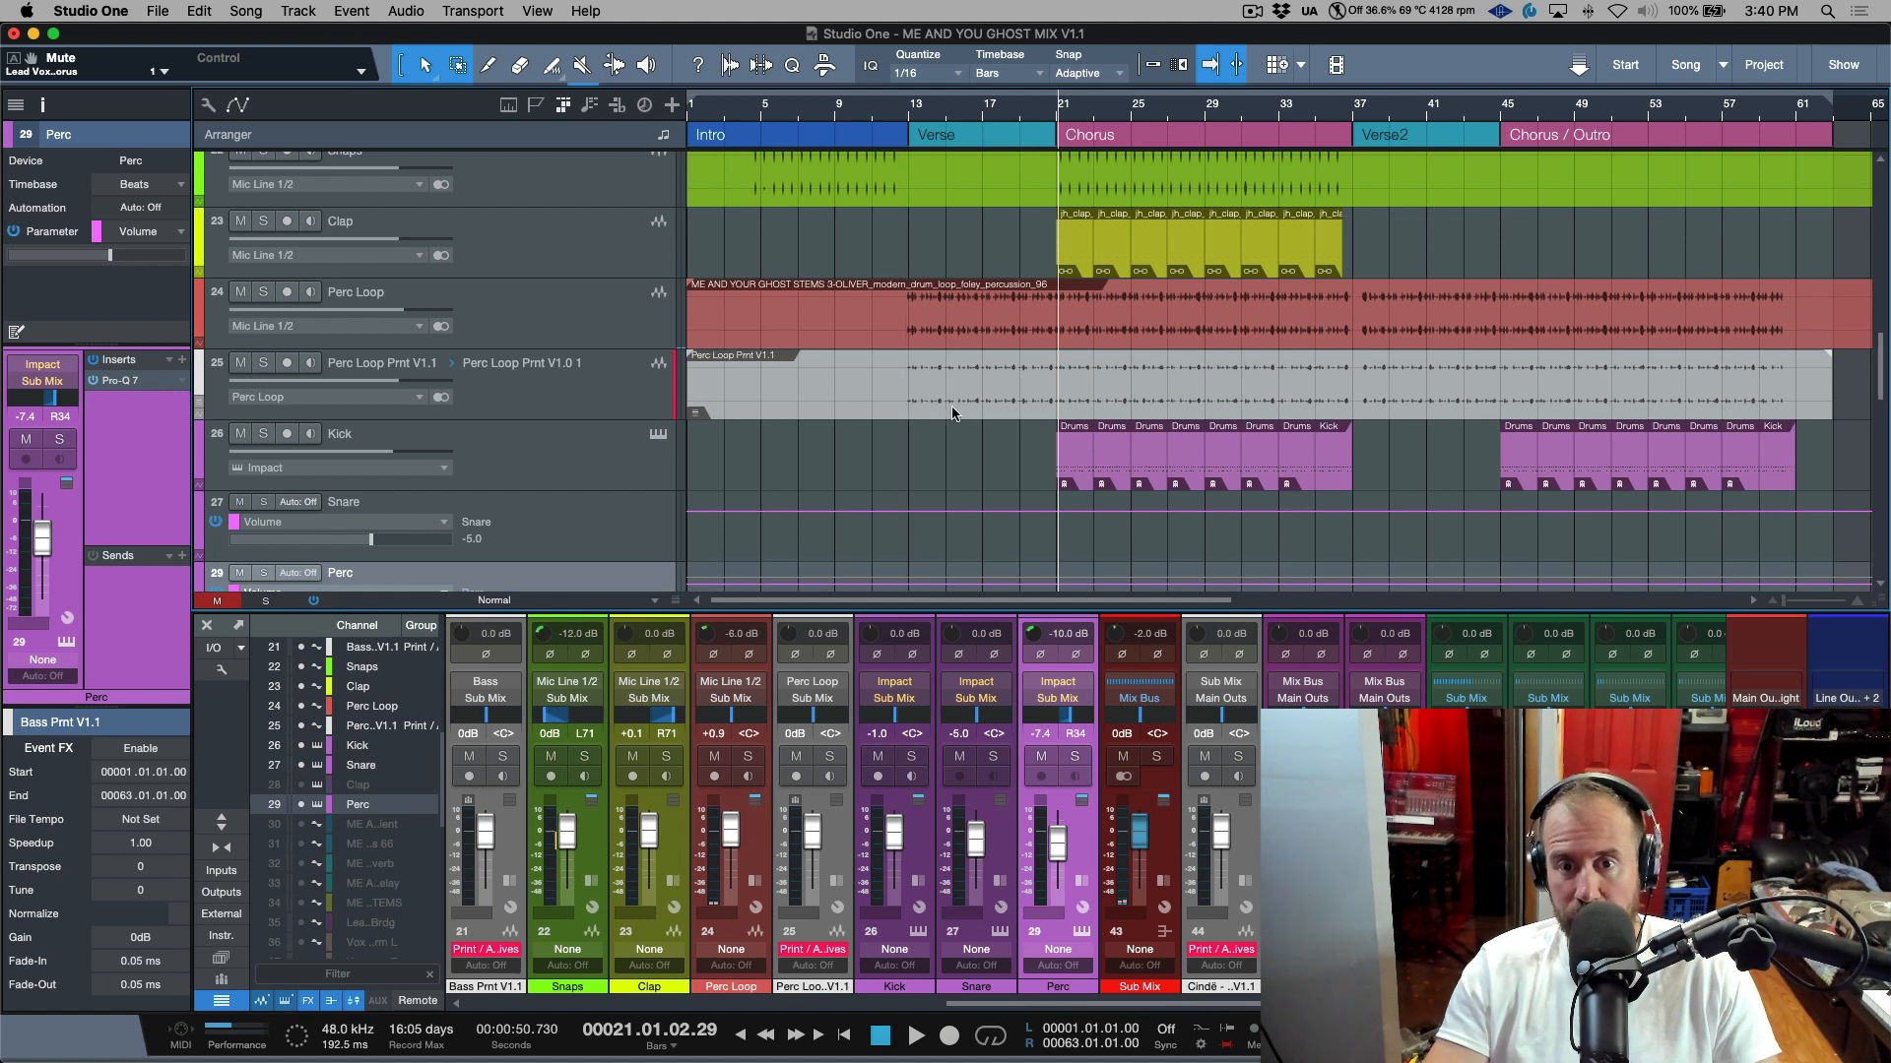
Open the Kick track's Impact XT instrument and audition its kick, snare, clap and click pads.
click(578, 455)
click(657, 439)
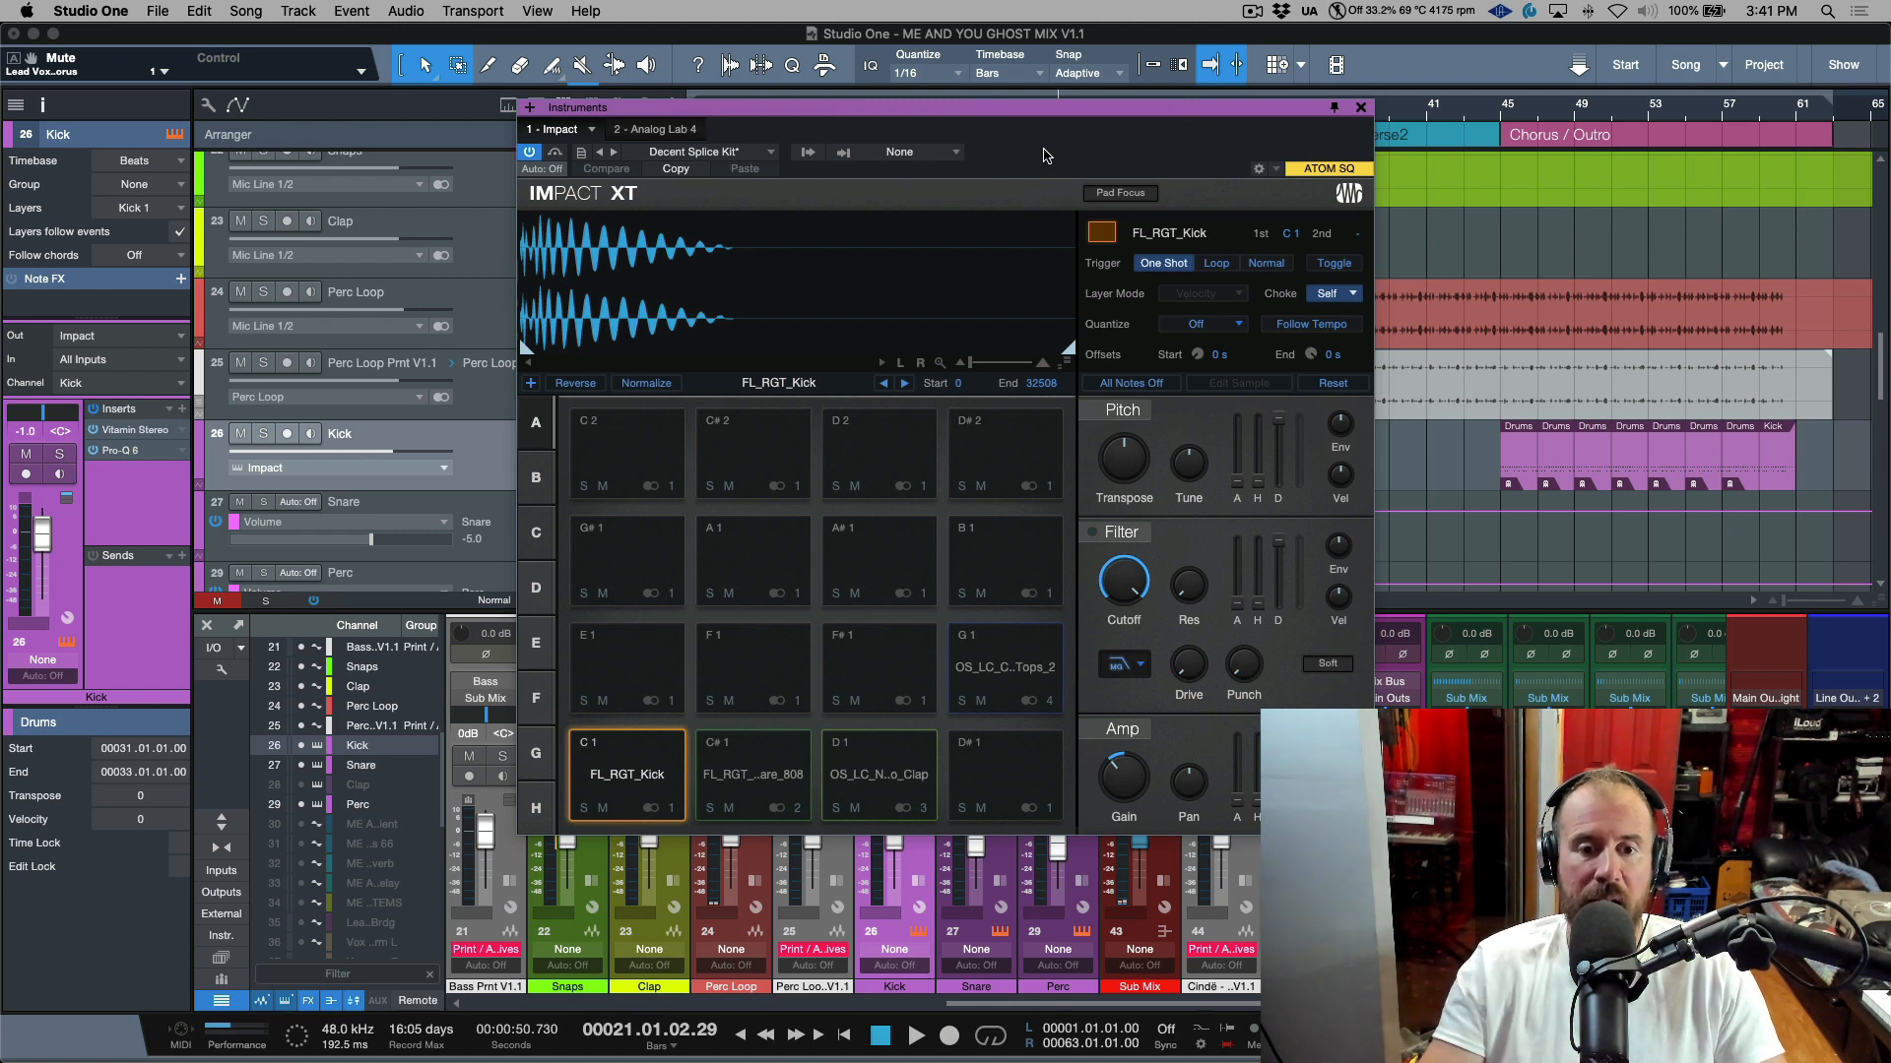
click(766, 792)
click(891, 773)
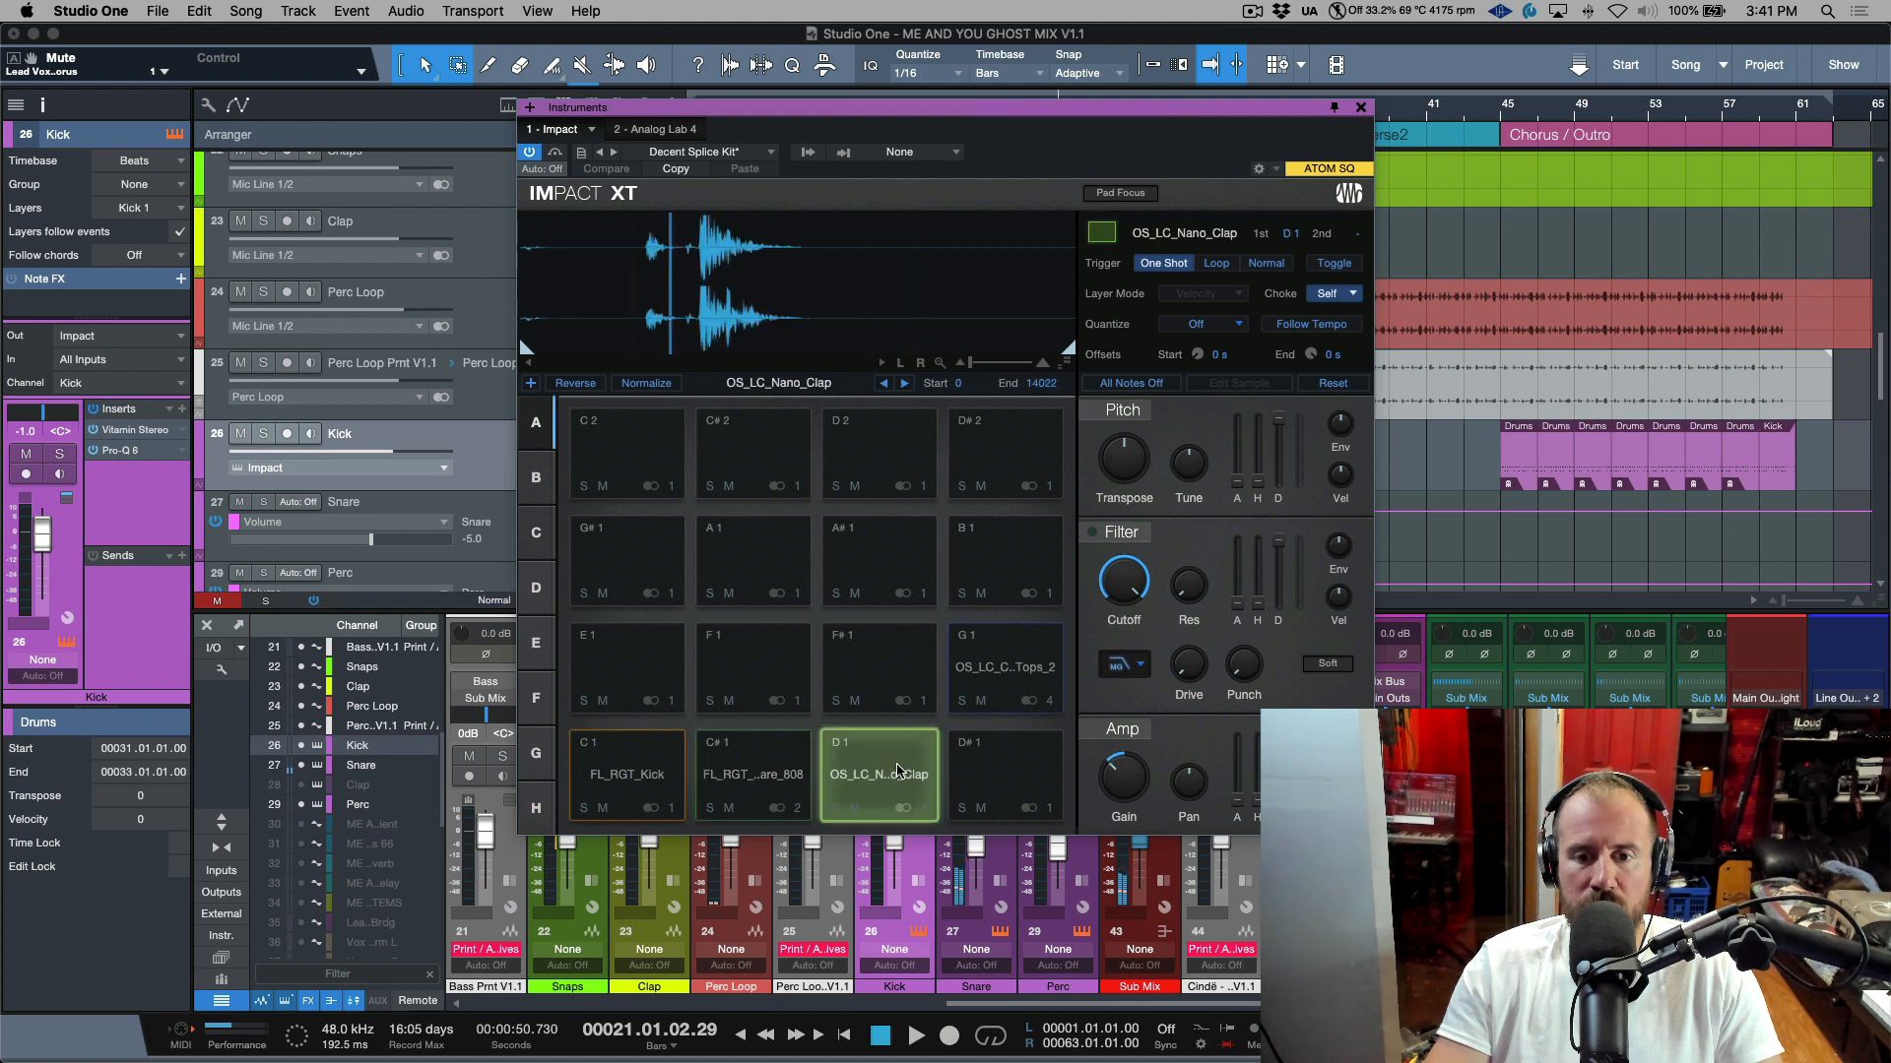
click(650, 773)
click(1004, 670)
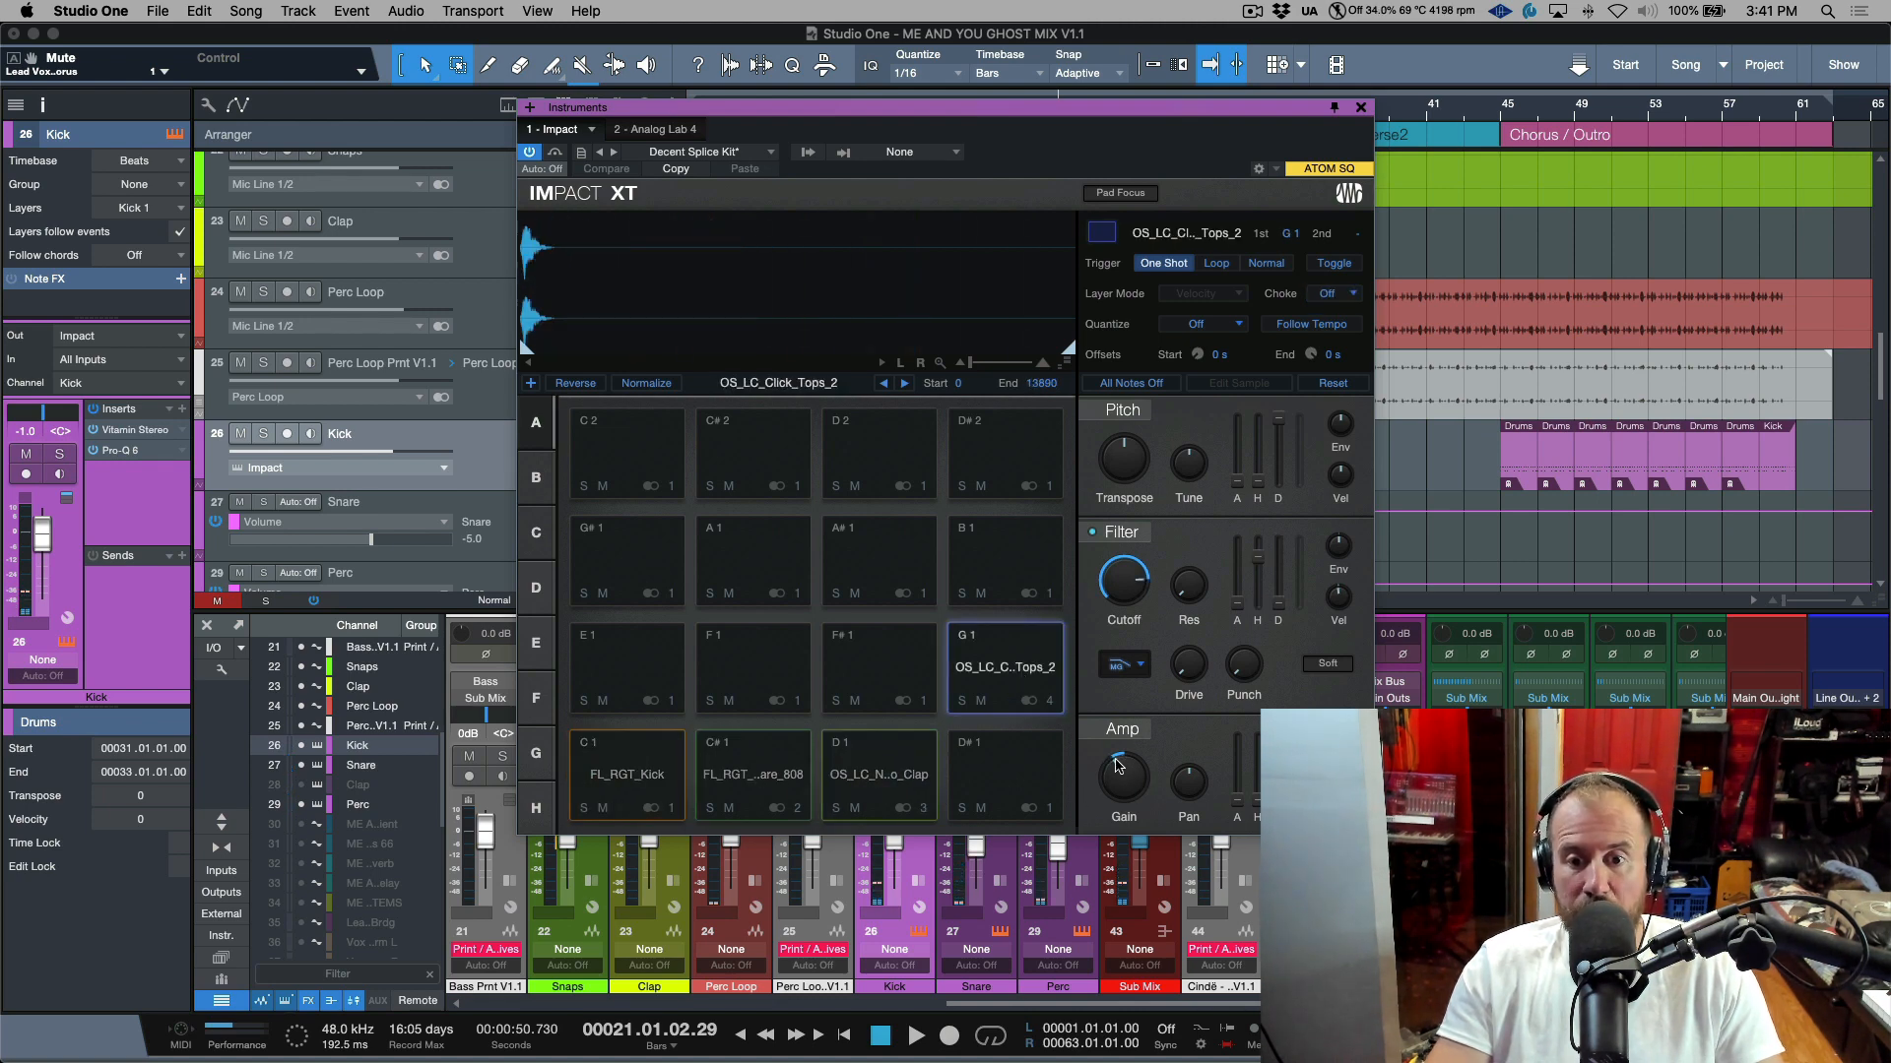
click(668, 782)
click(775, 771)
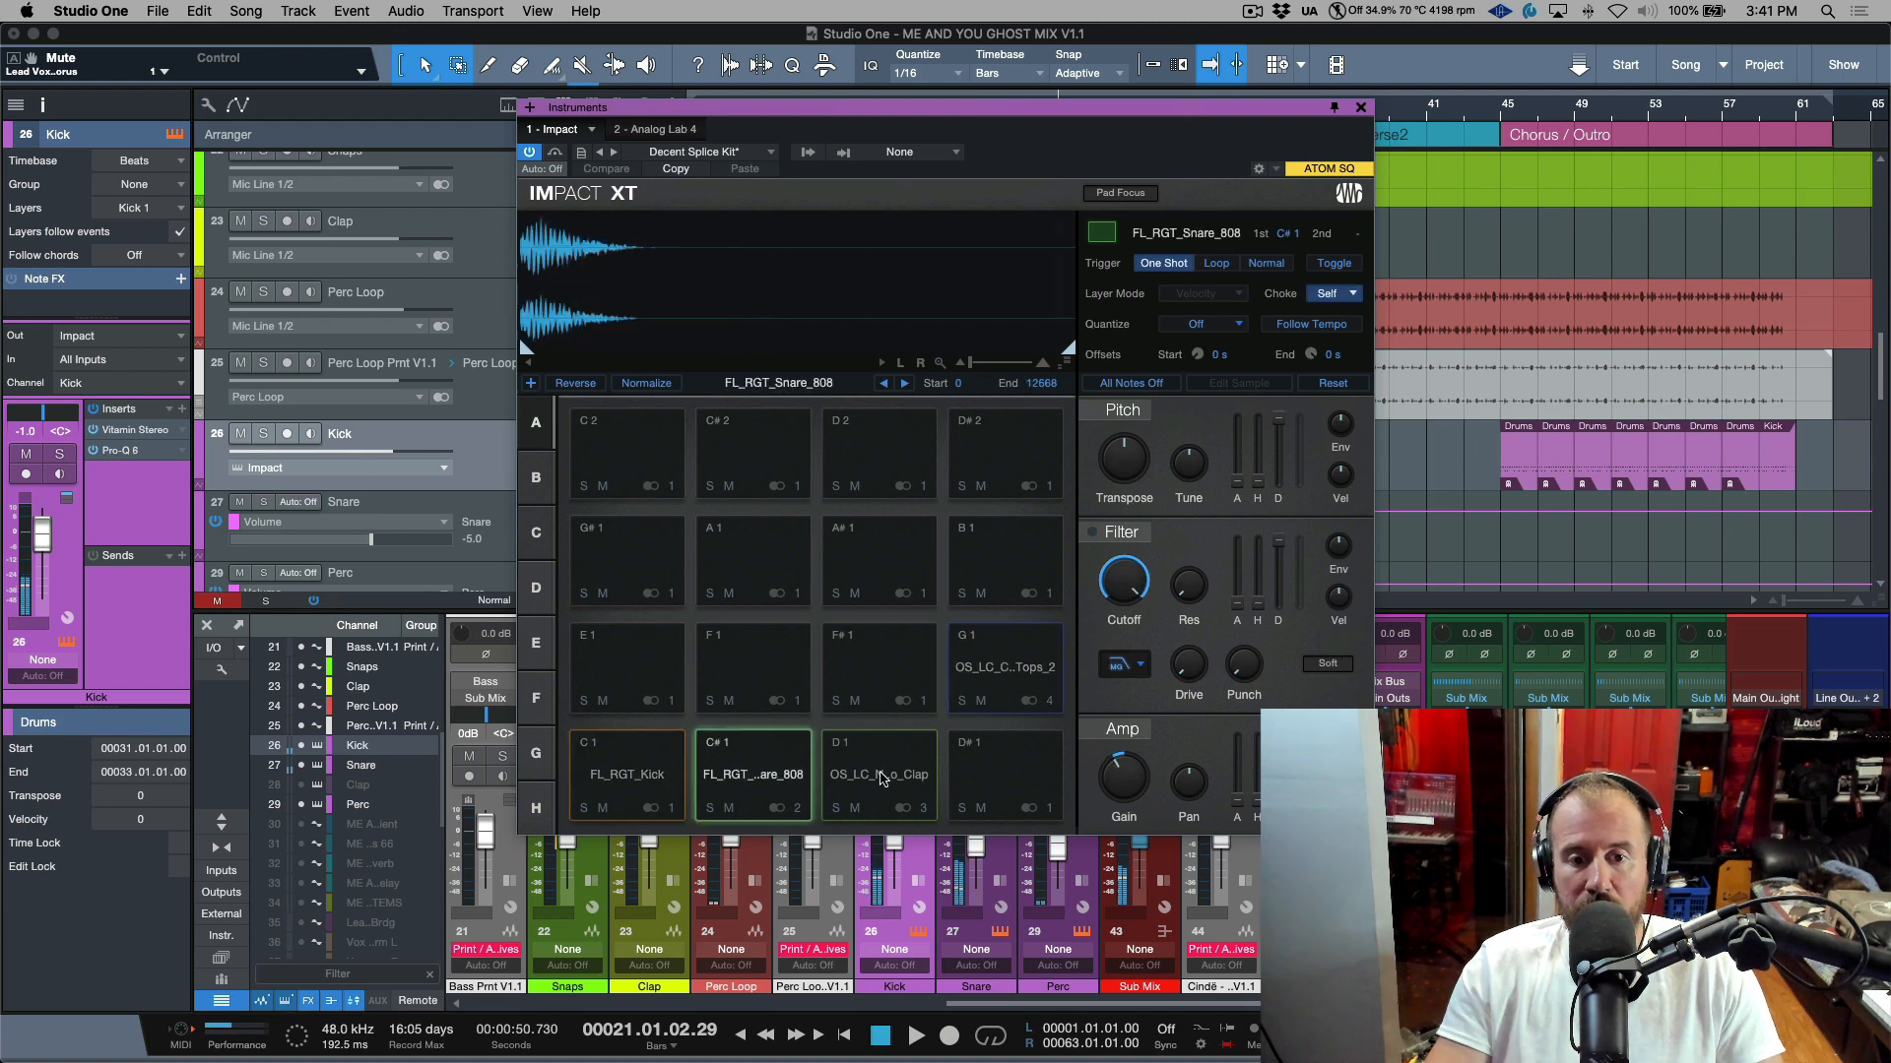
click(886, 776)
click(981, 677)
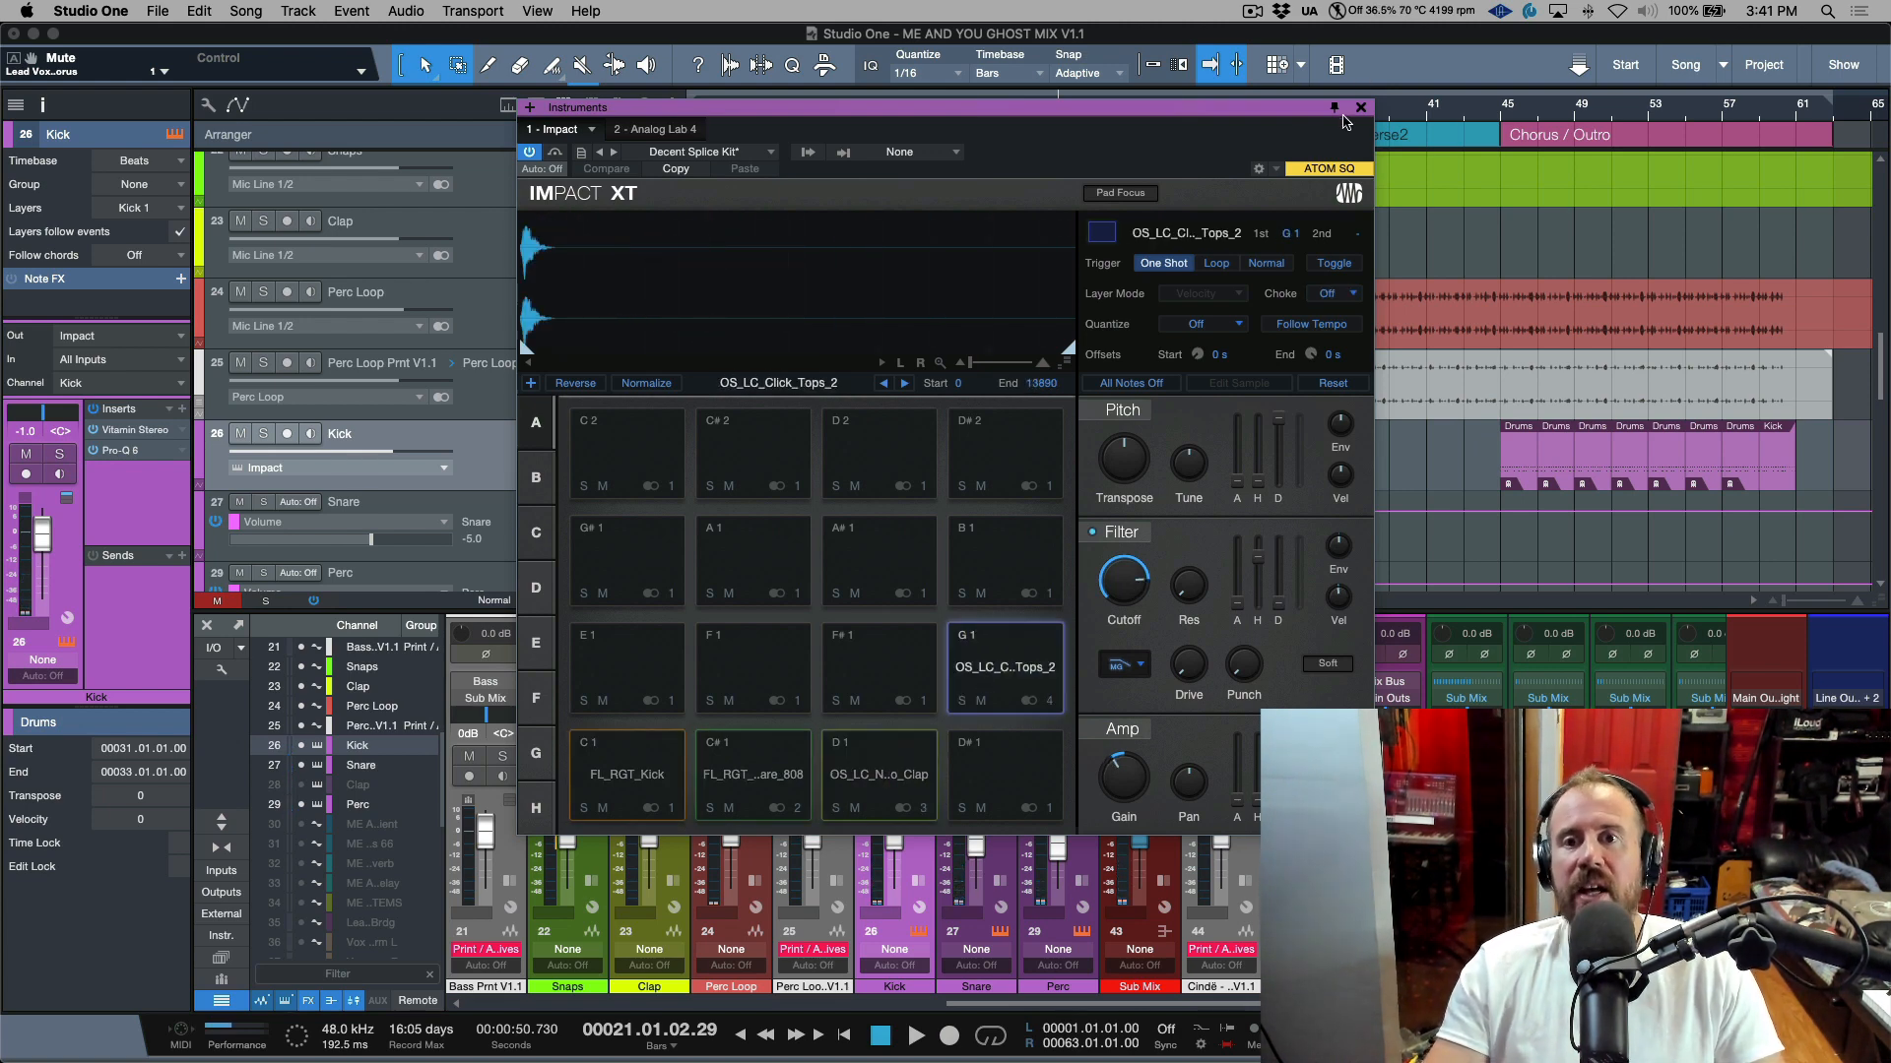
click(1361, 109)
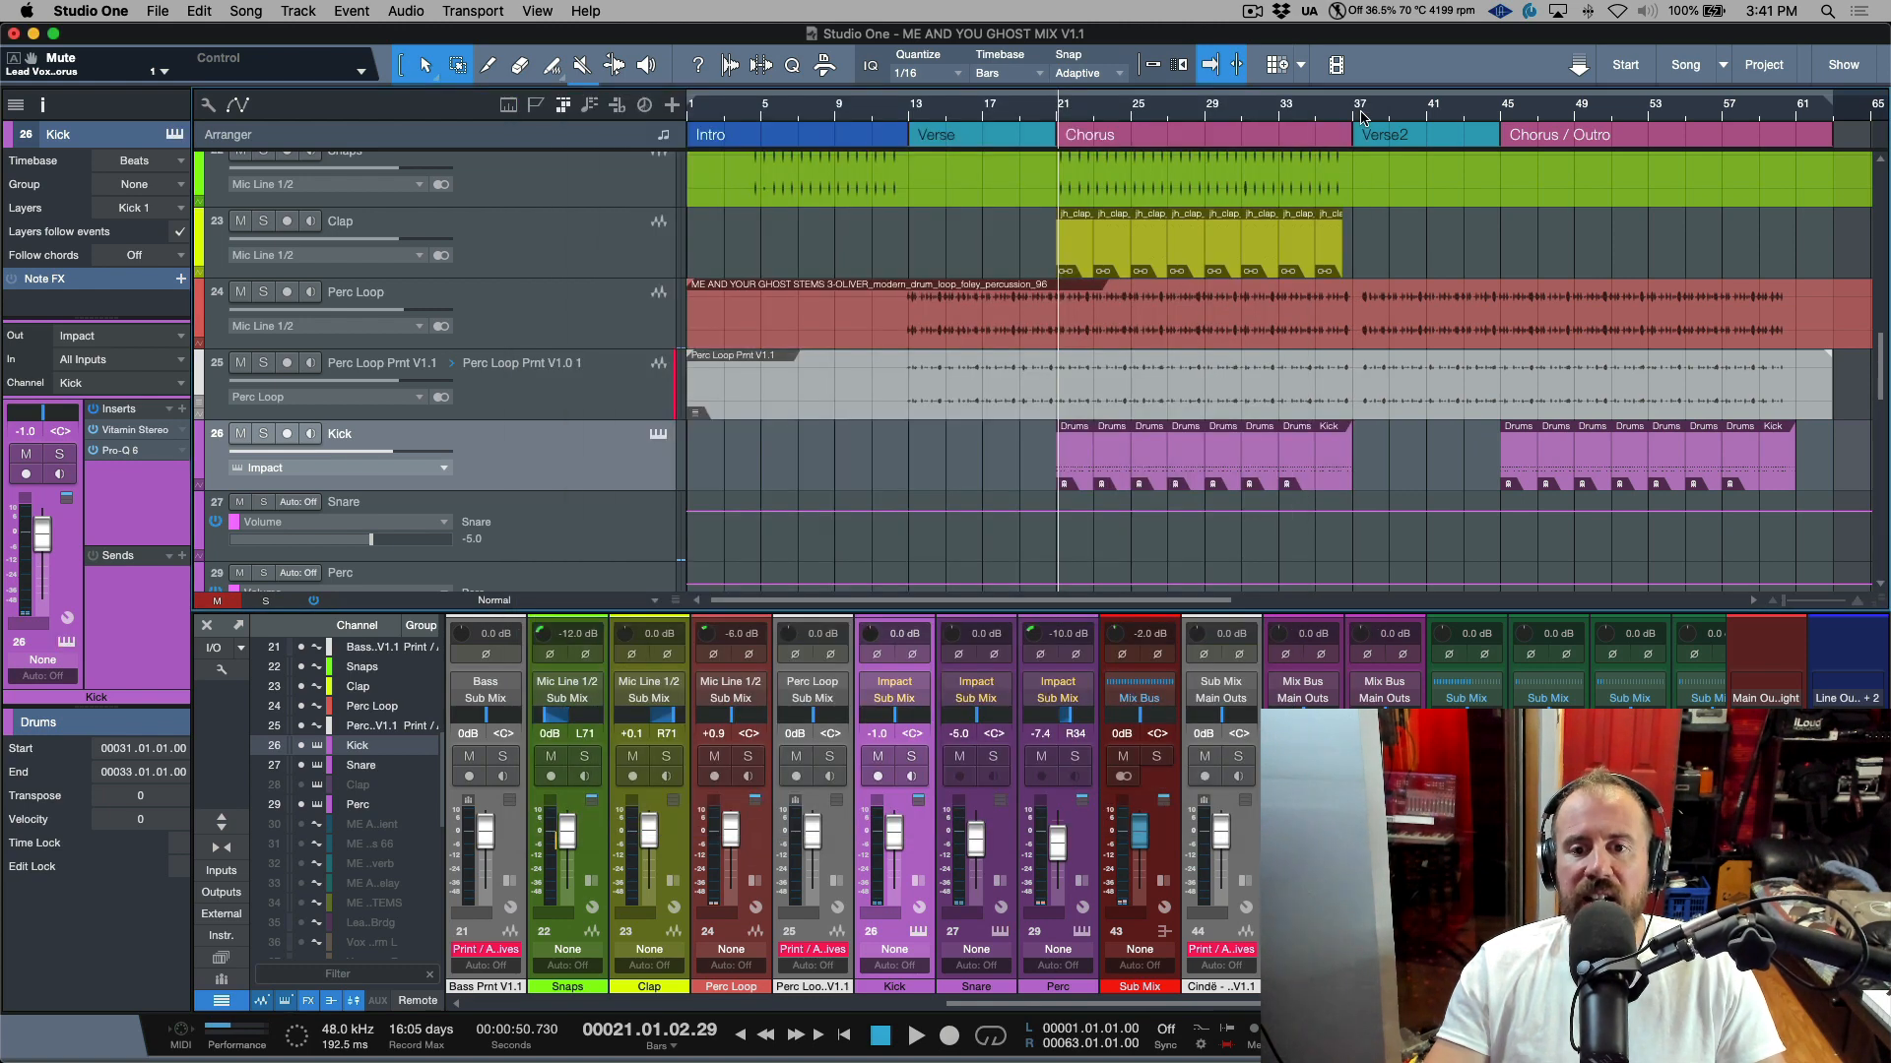
Expand the Kick, Snare and Perc channels' insert sections and open the Perc channel's Pro-Q 7.
click(917, 882)
click(1104, 881)
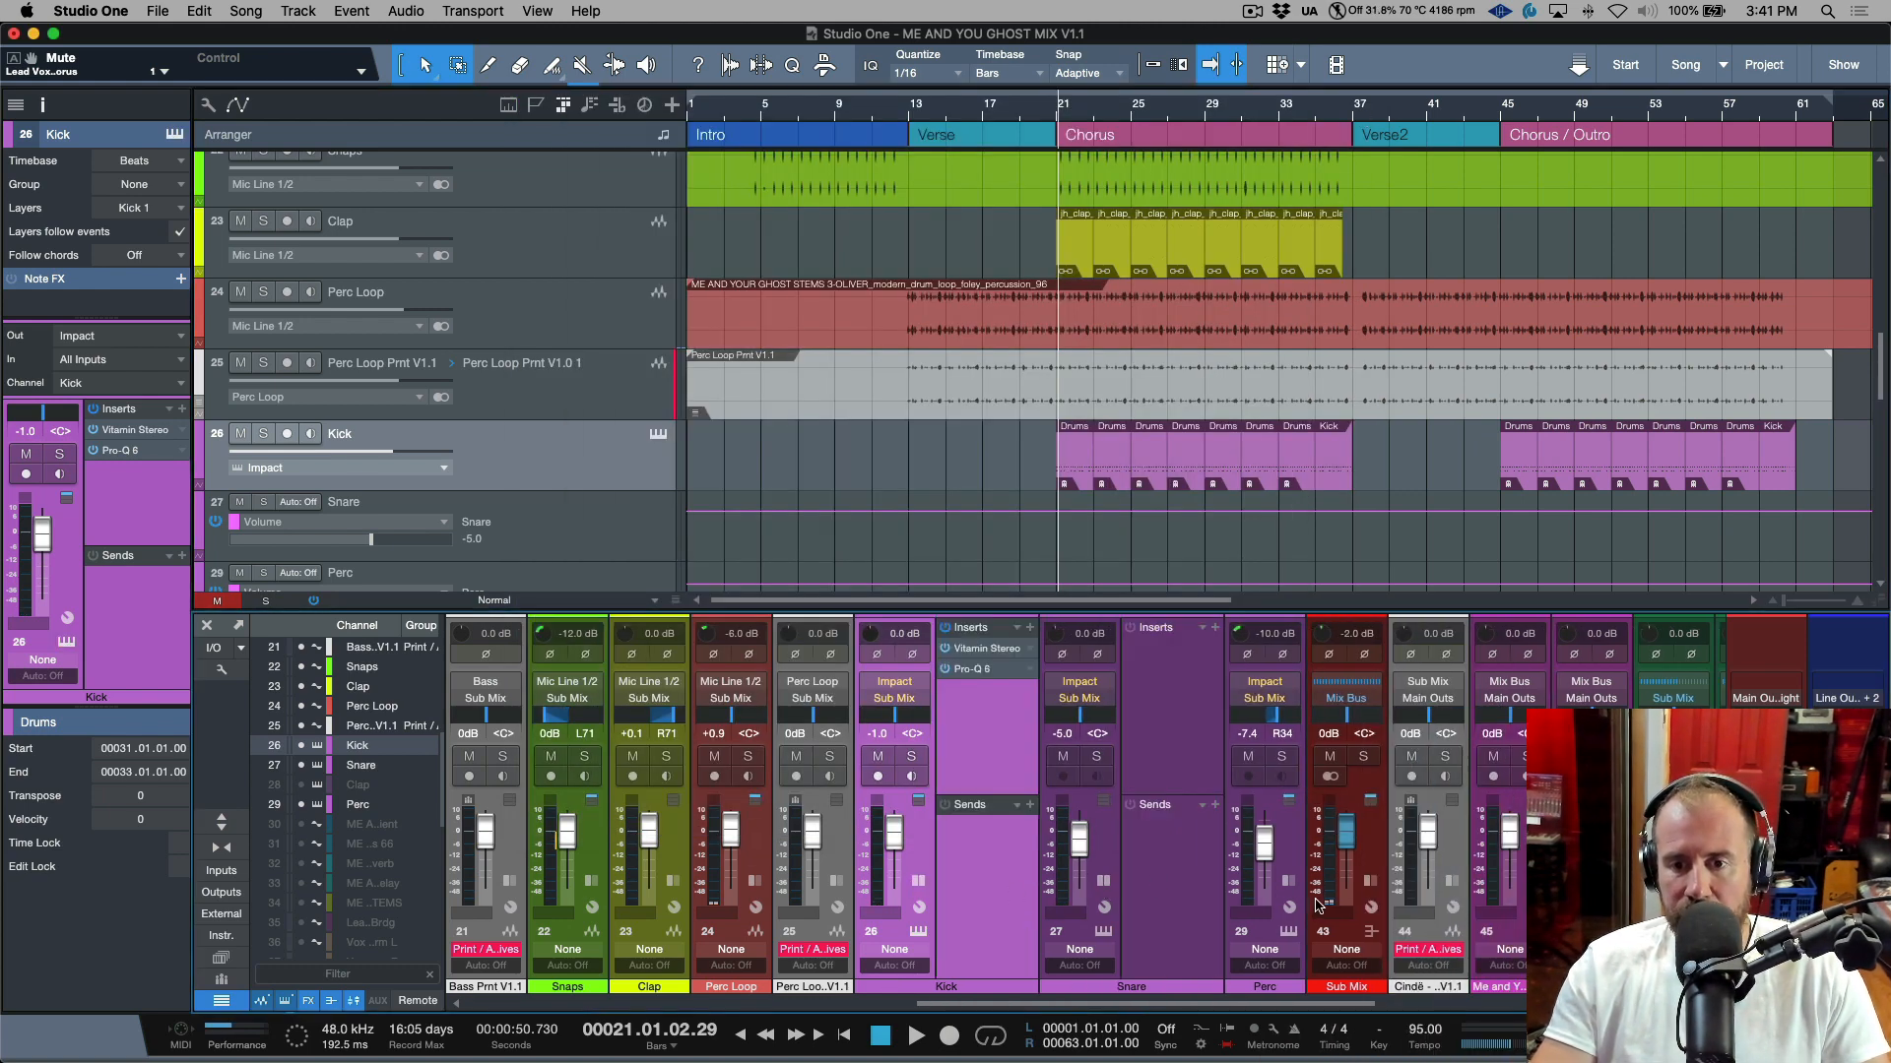
click(1289, 881)
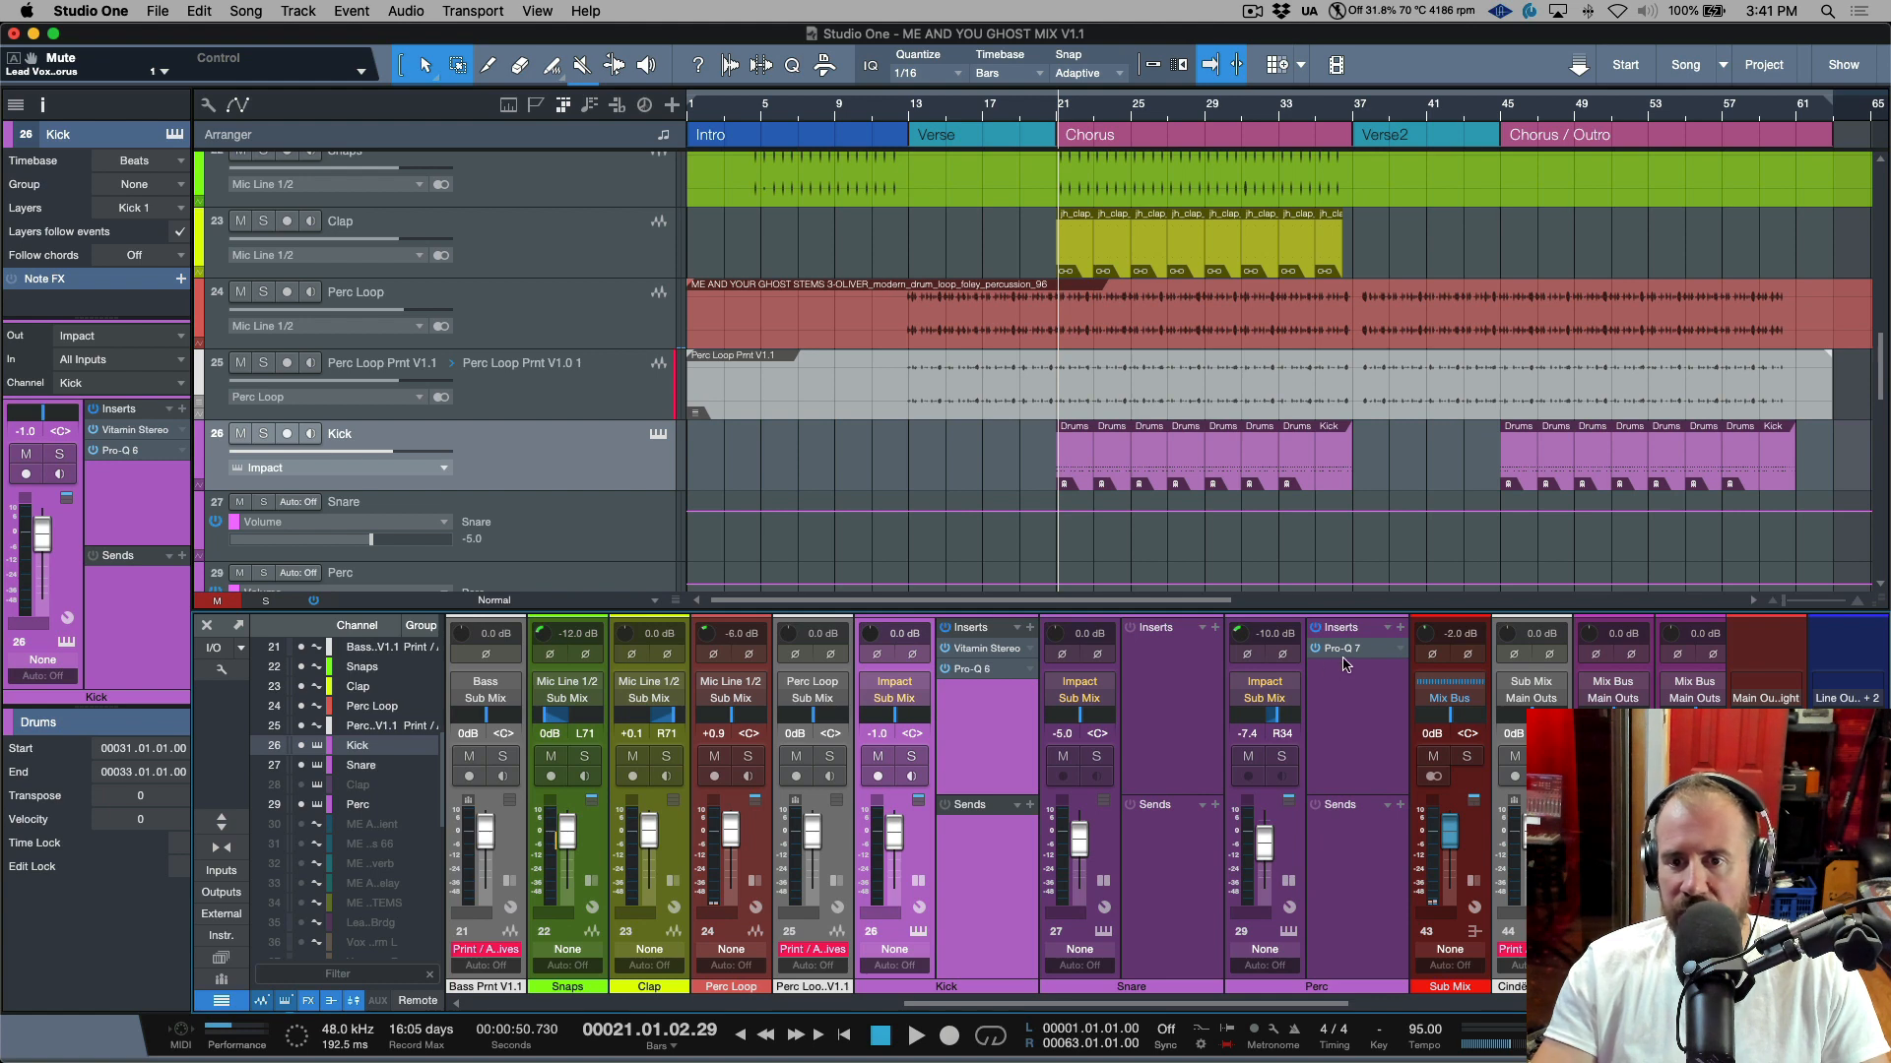
click(1296, 857)
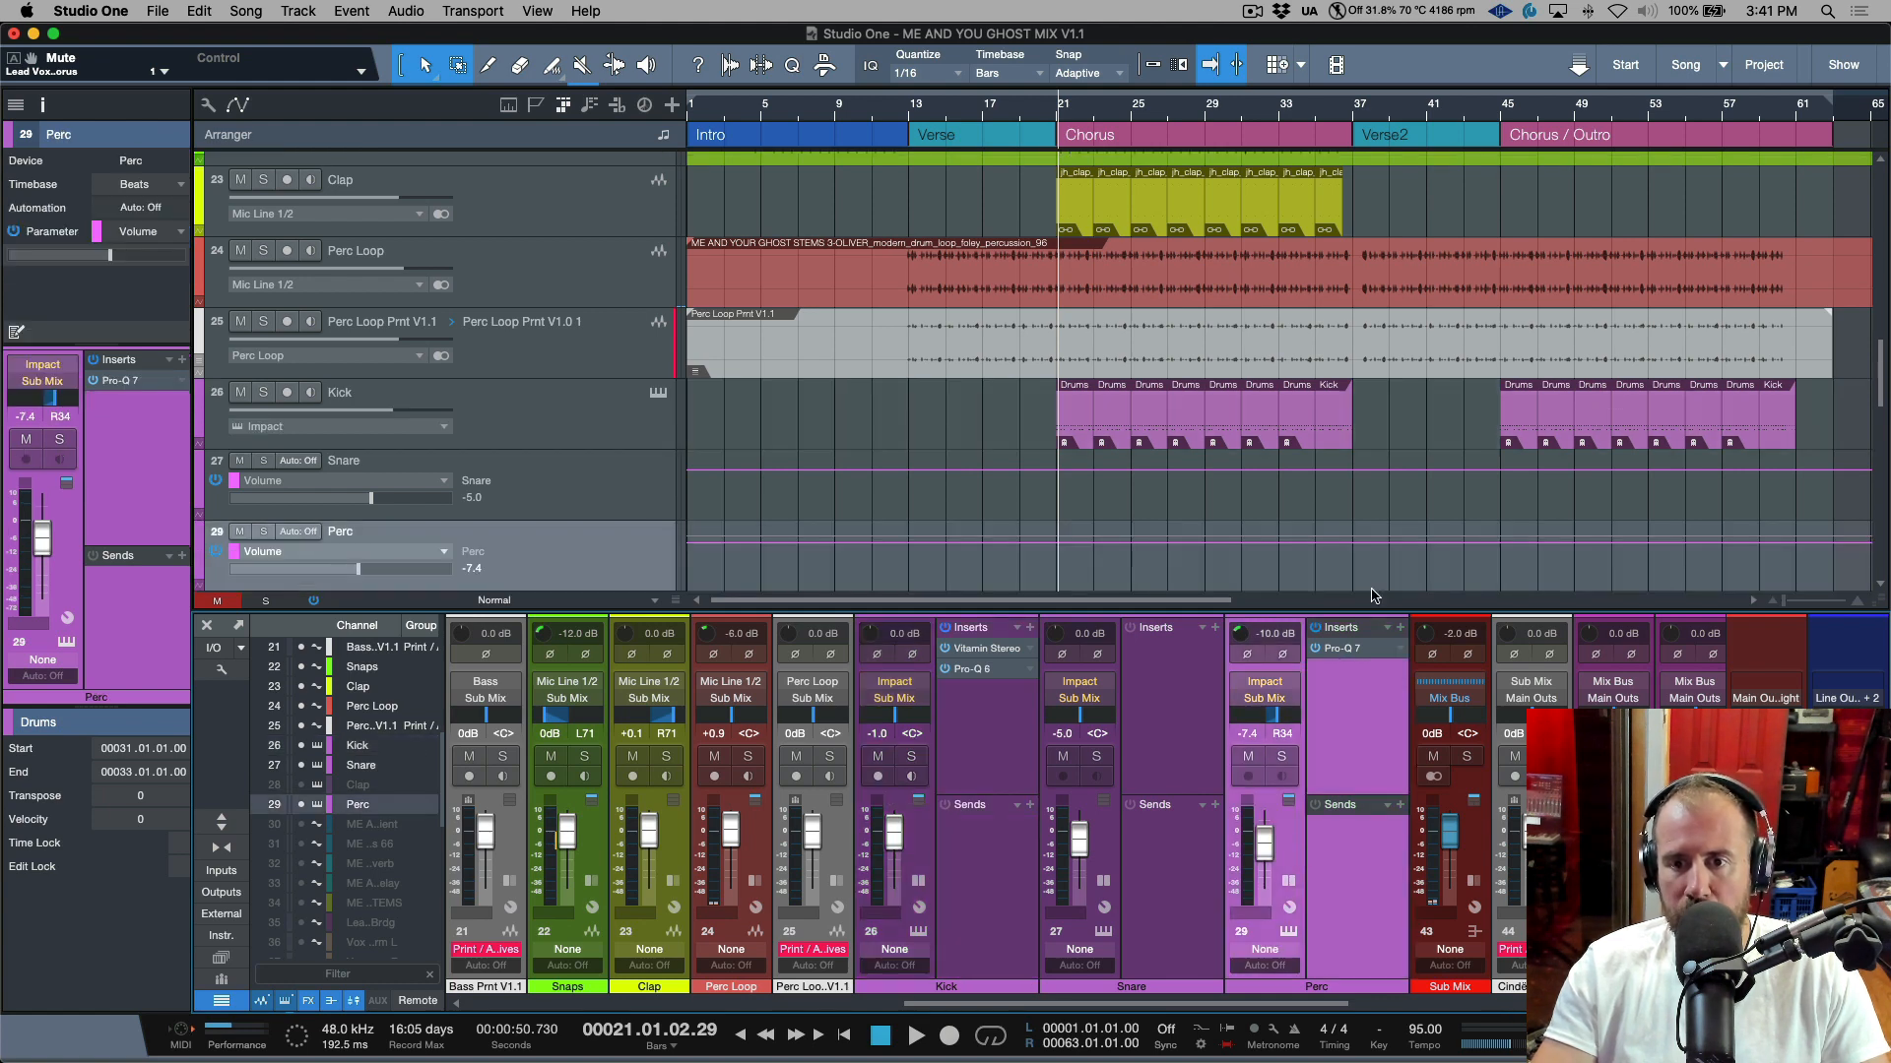
click(1359, 648)
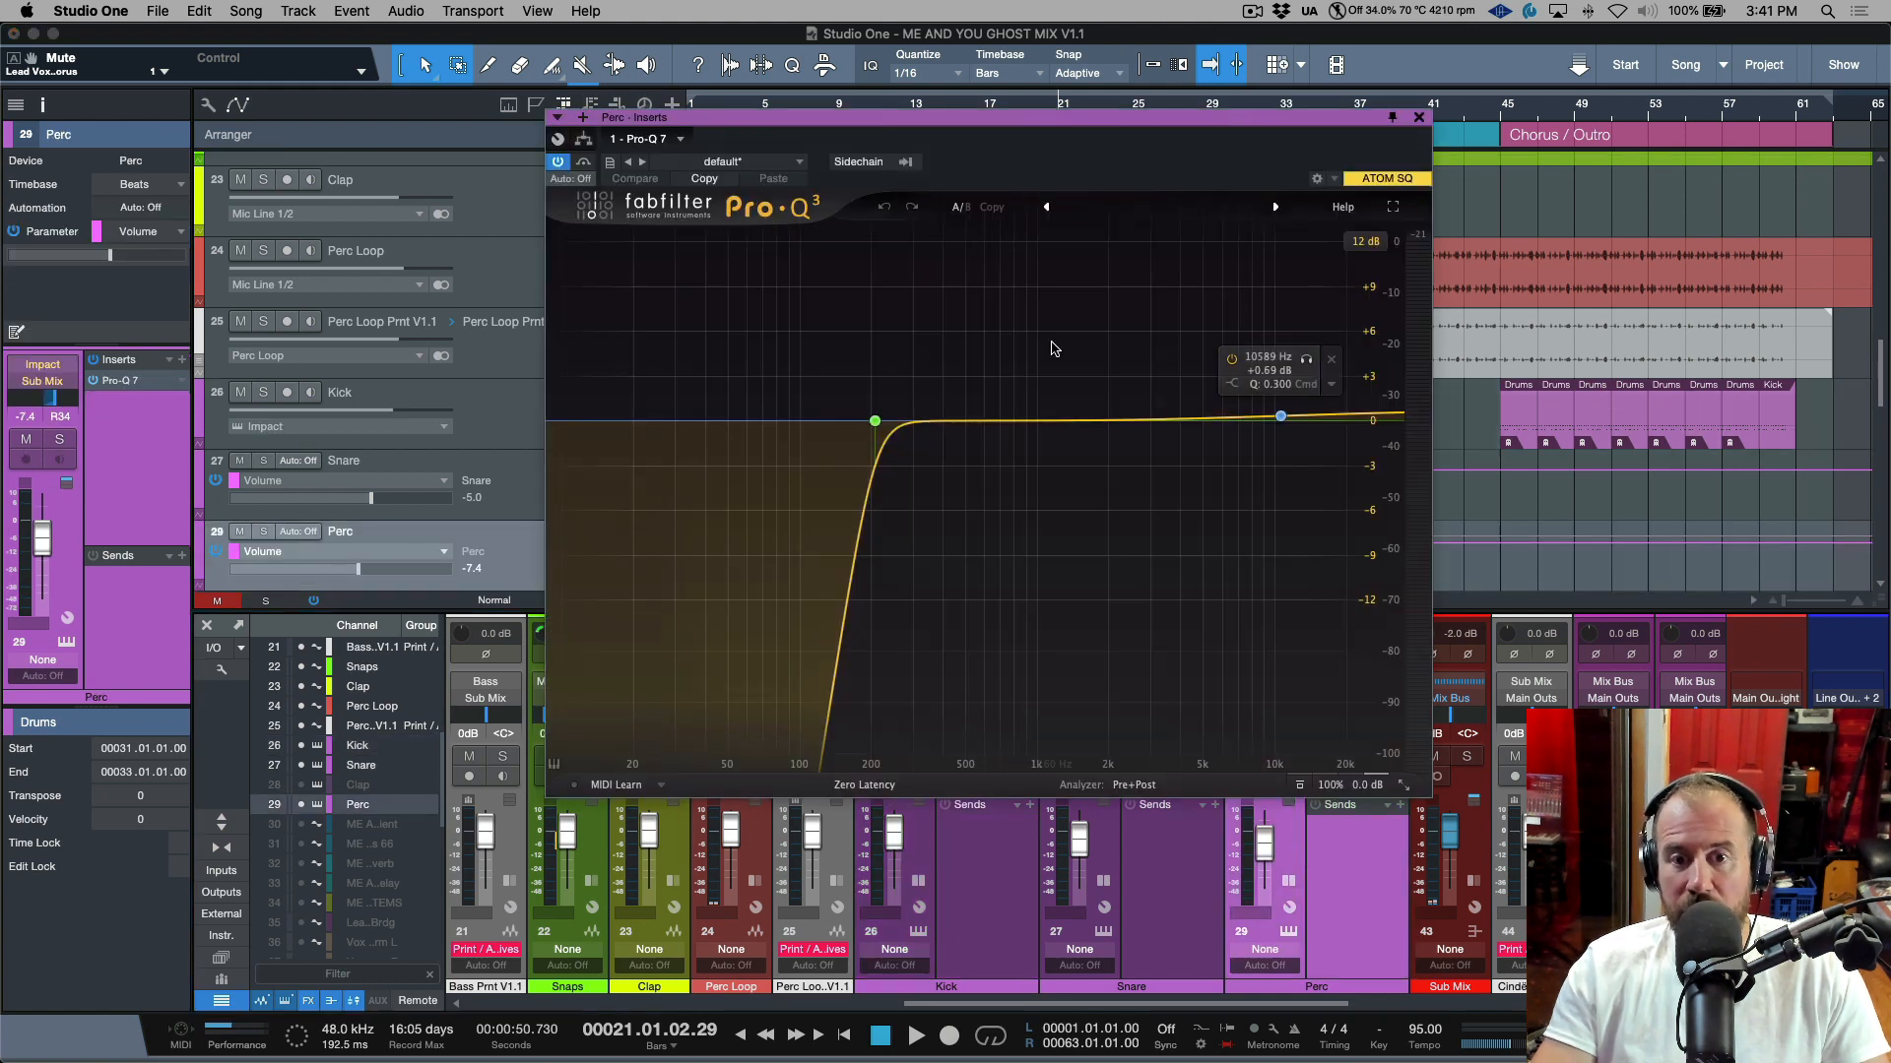
click(1419, 119)
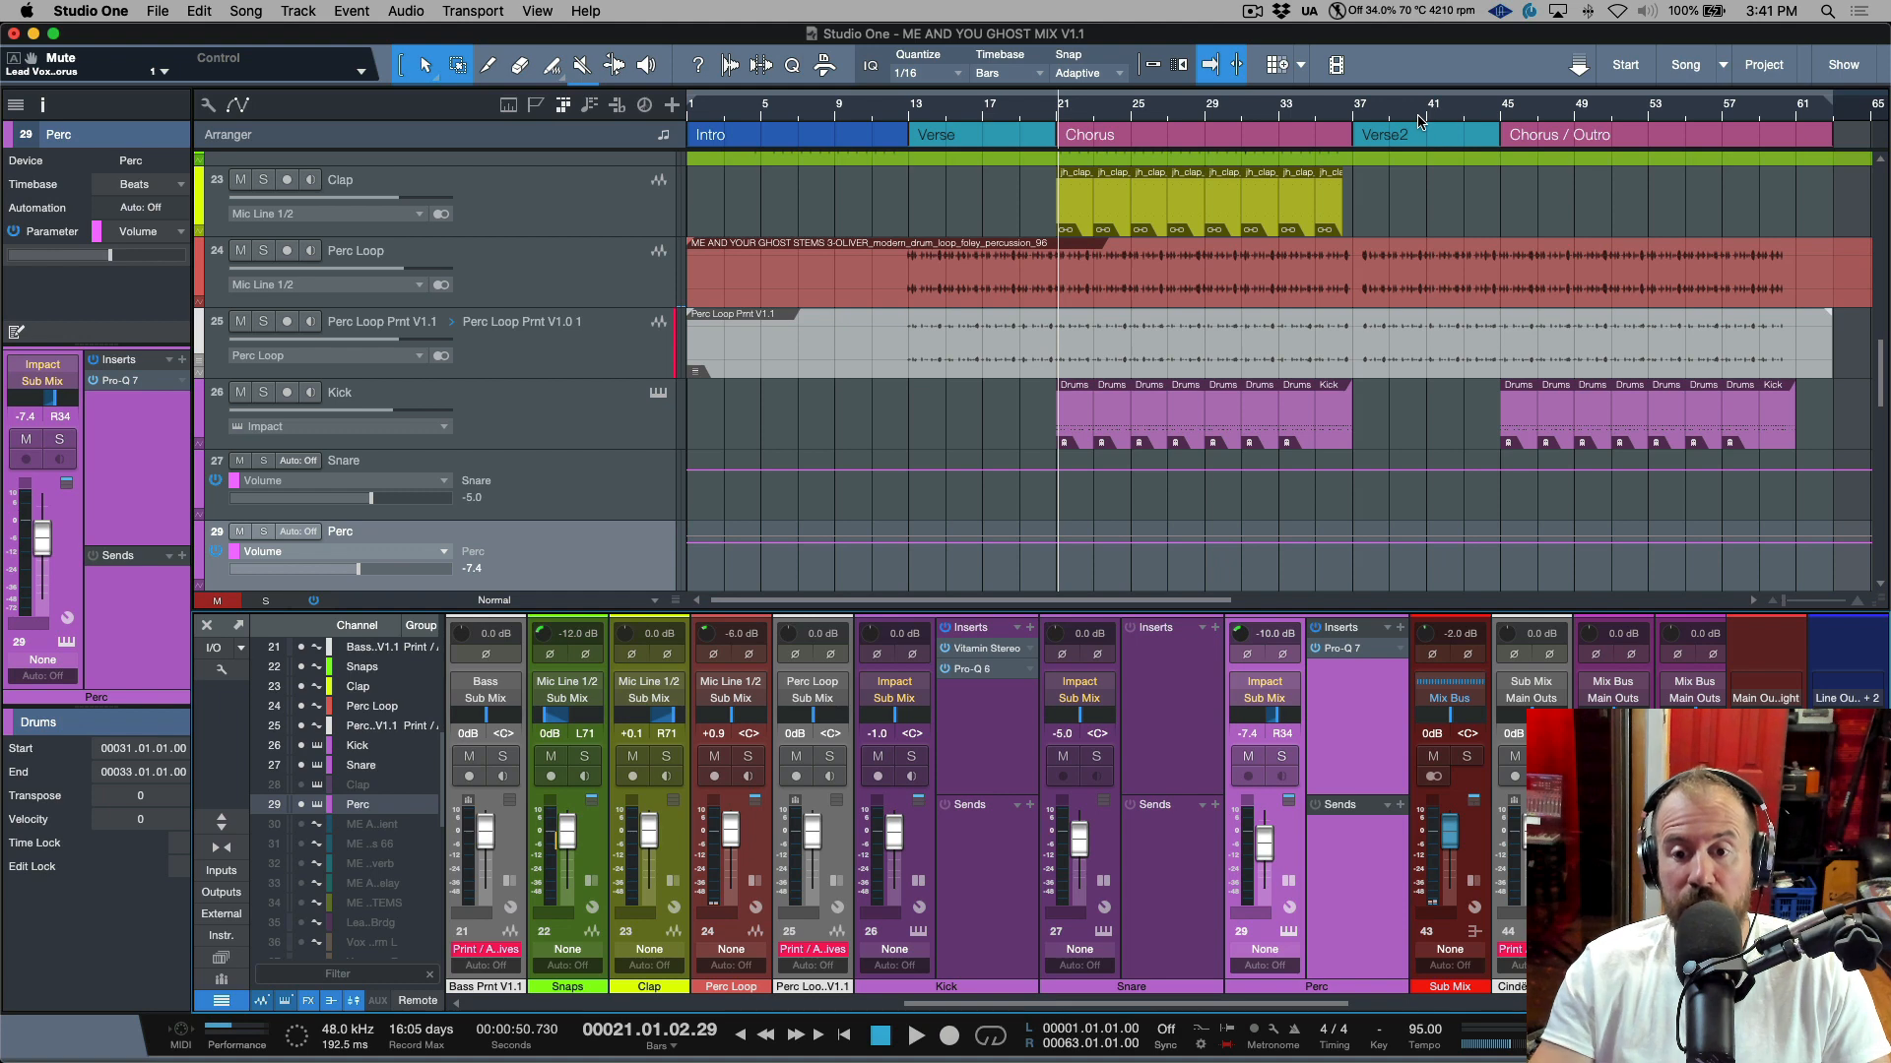
Open and review the Kick channel's Pro-Q 6 and Vitamin Stereo inserts.
click(997, 677)
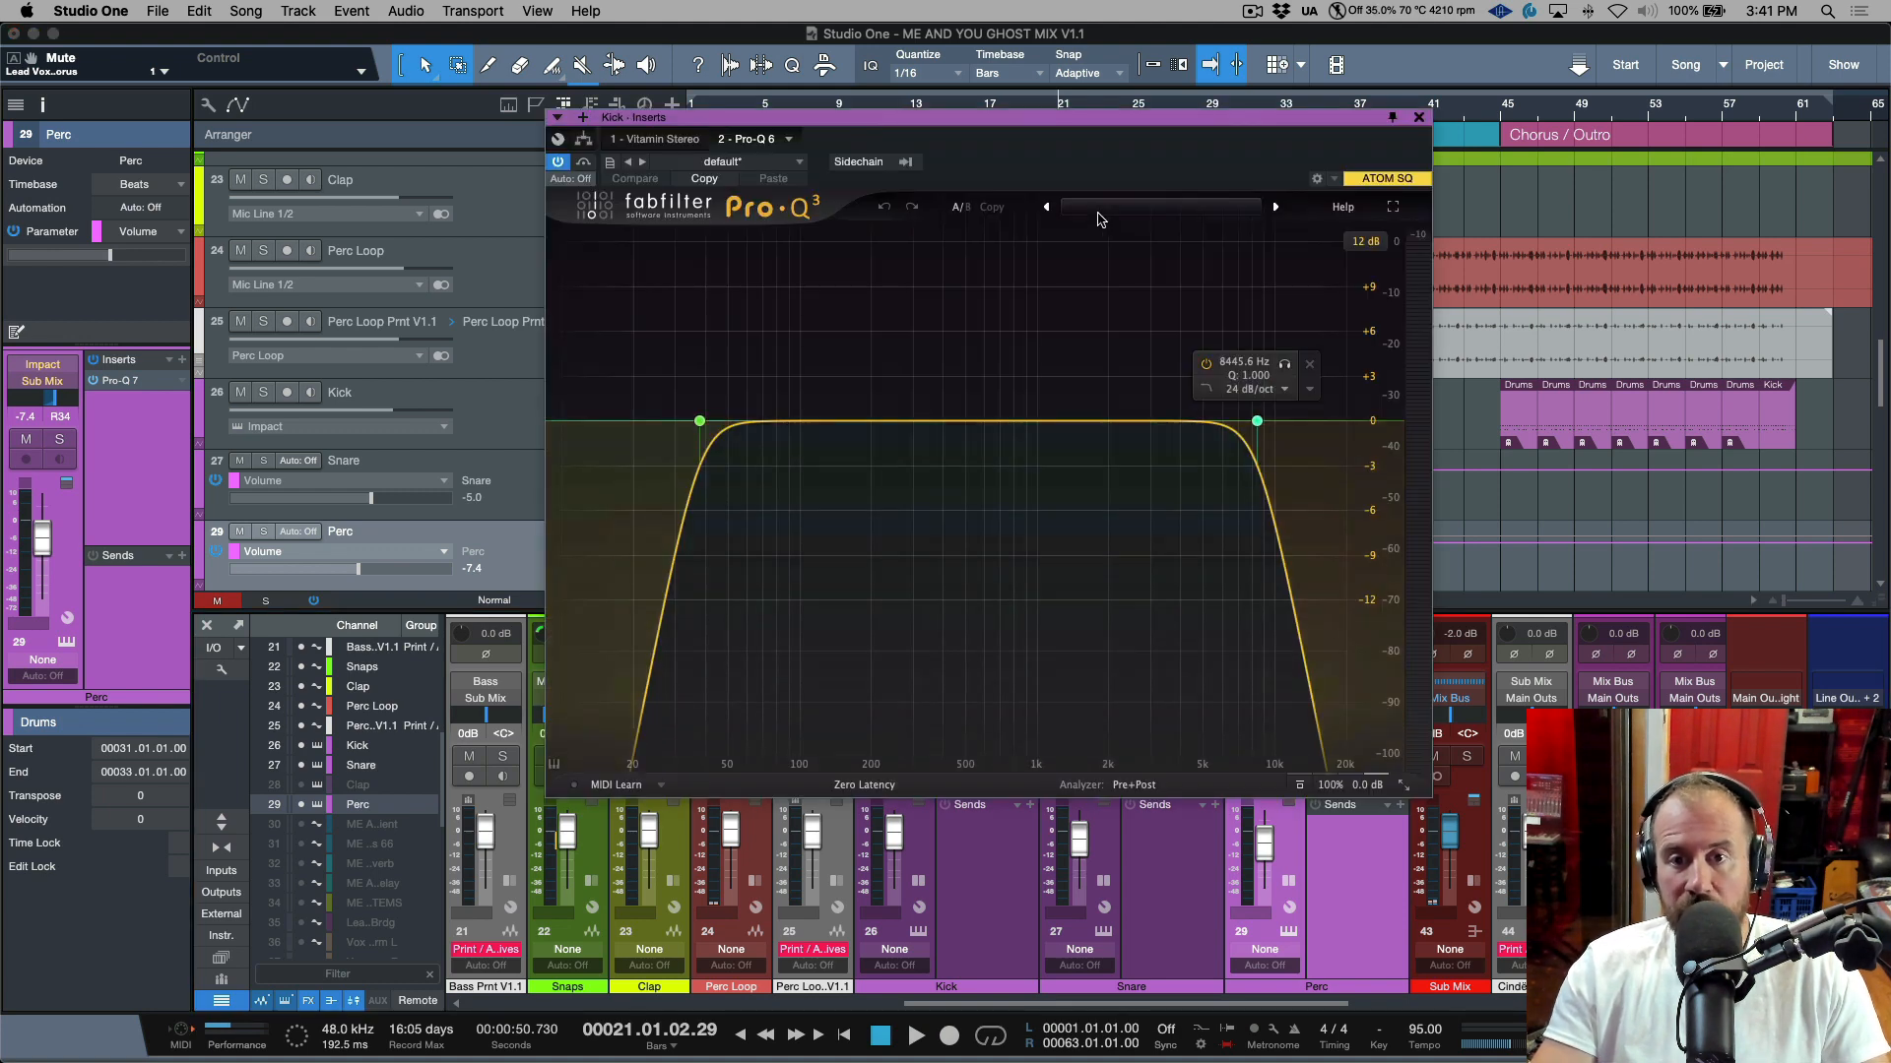
click(1419, 119)
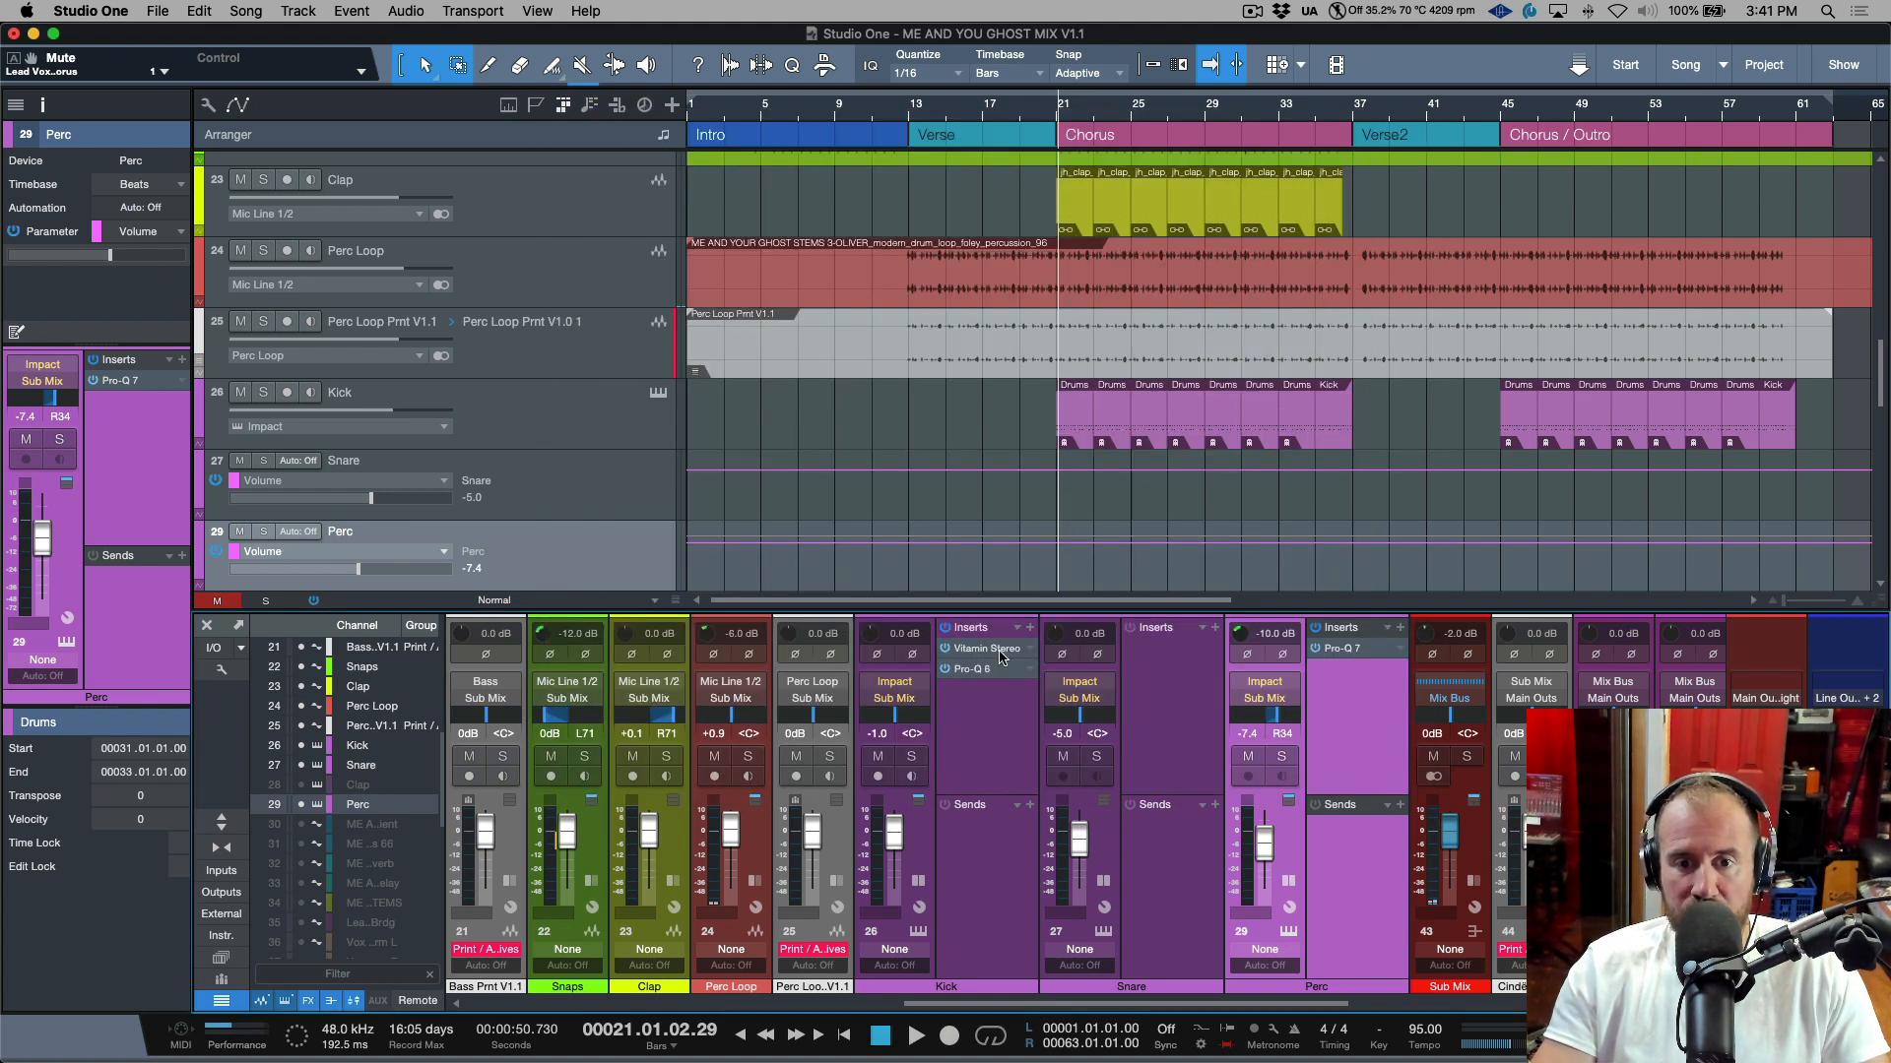
click(1000, 650)
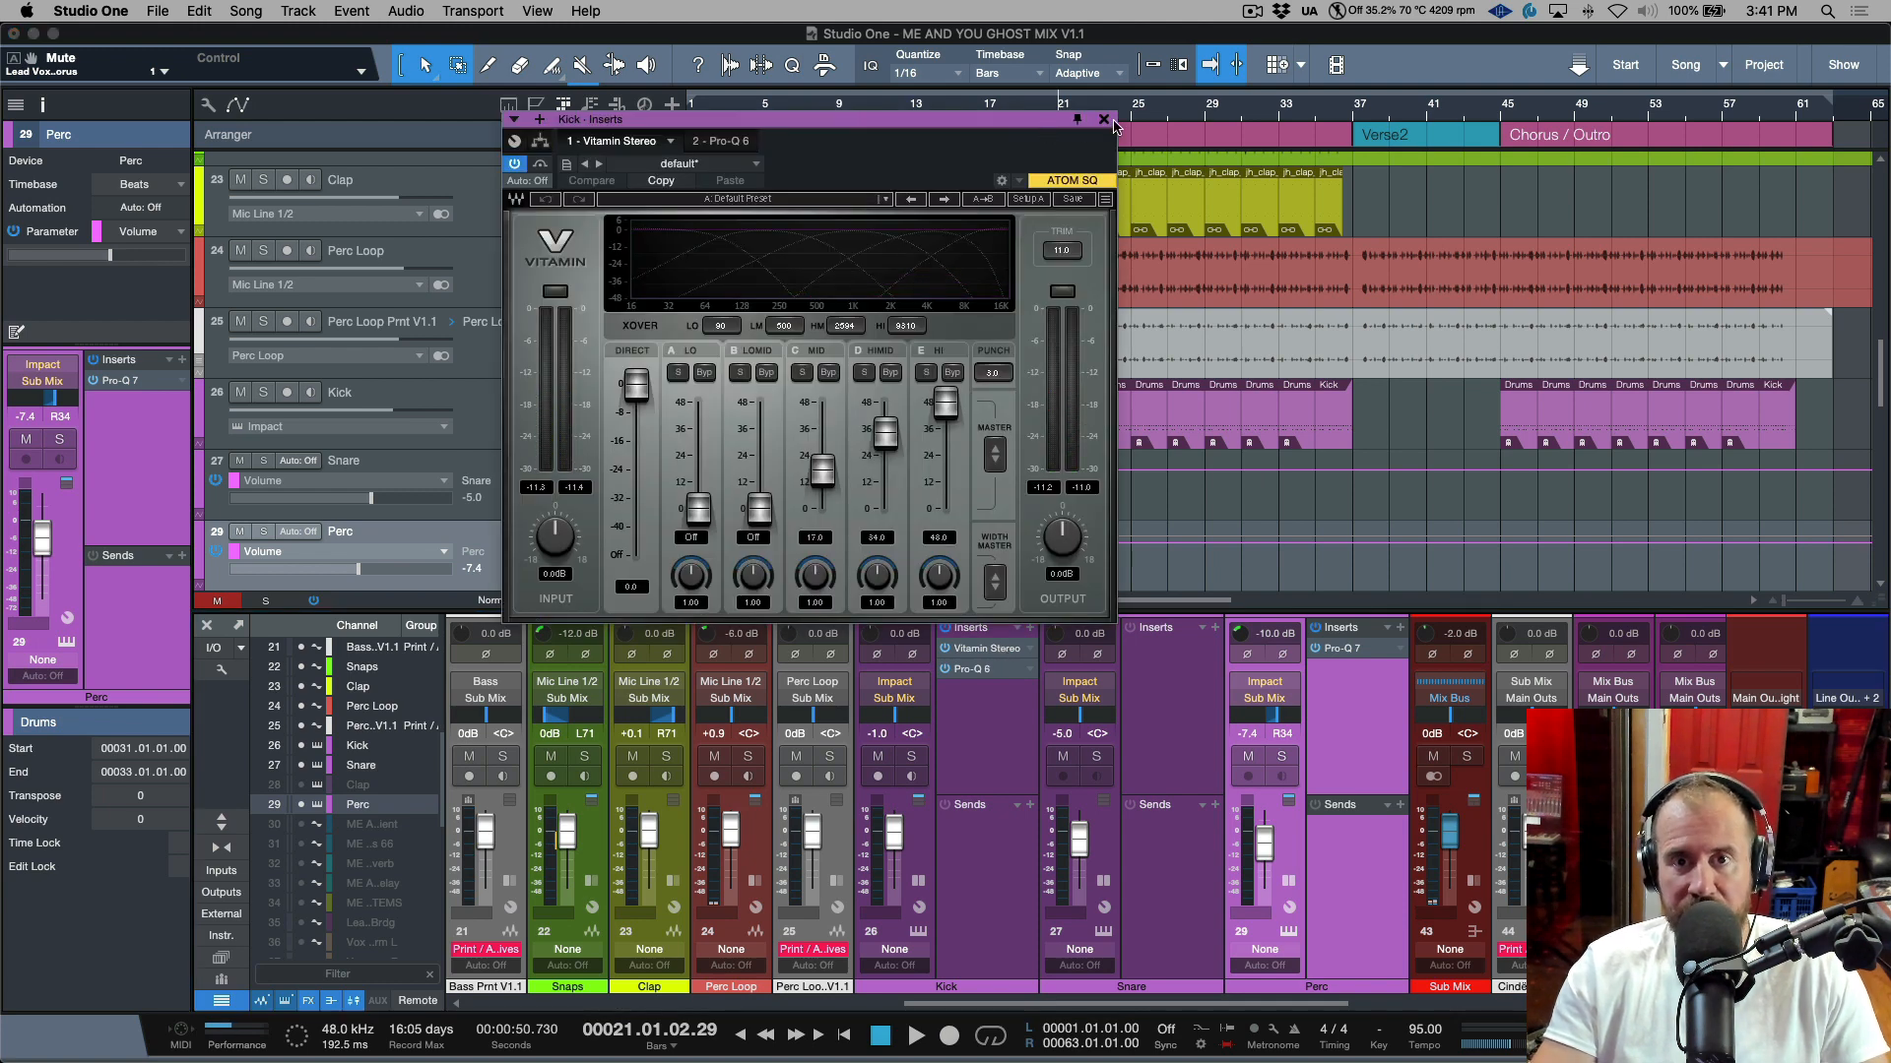
click(1103, 120)
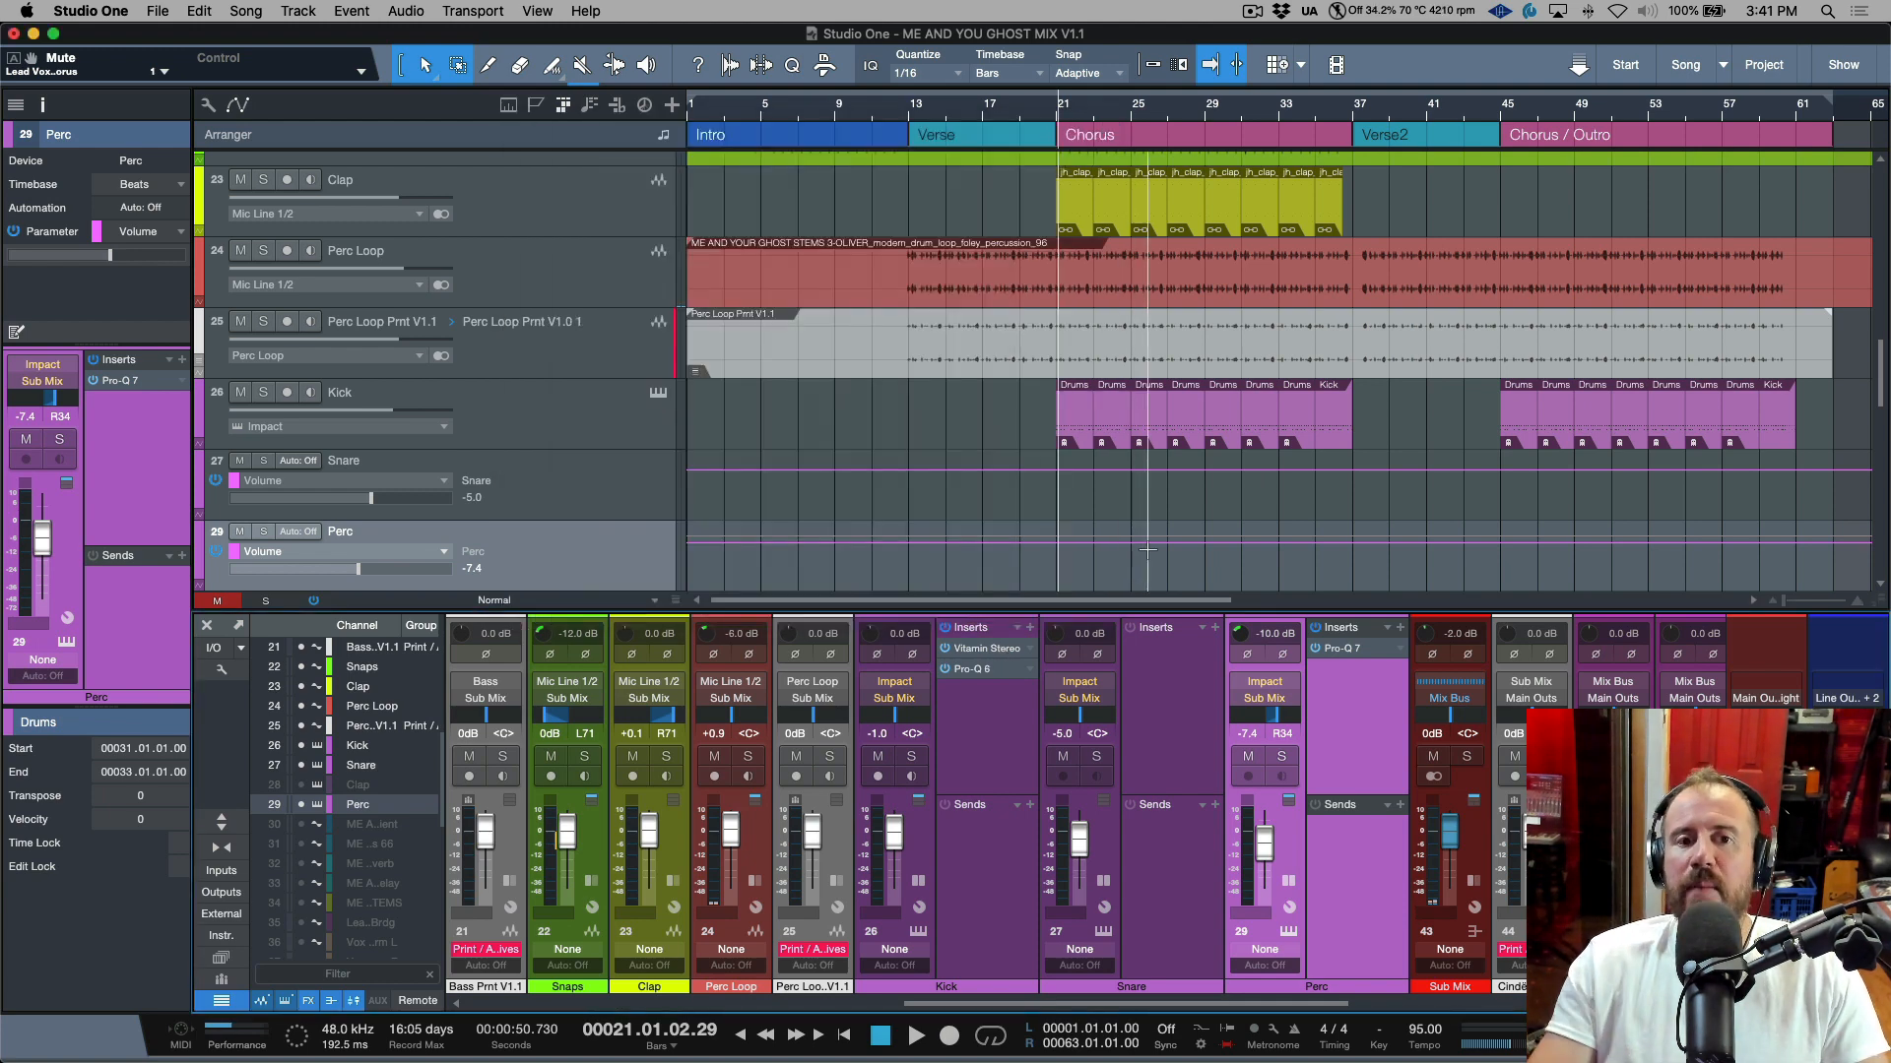
Check the snare pad's output assignment in the Kick track's Impact XT instrument.
click(532, 426)
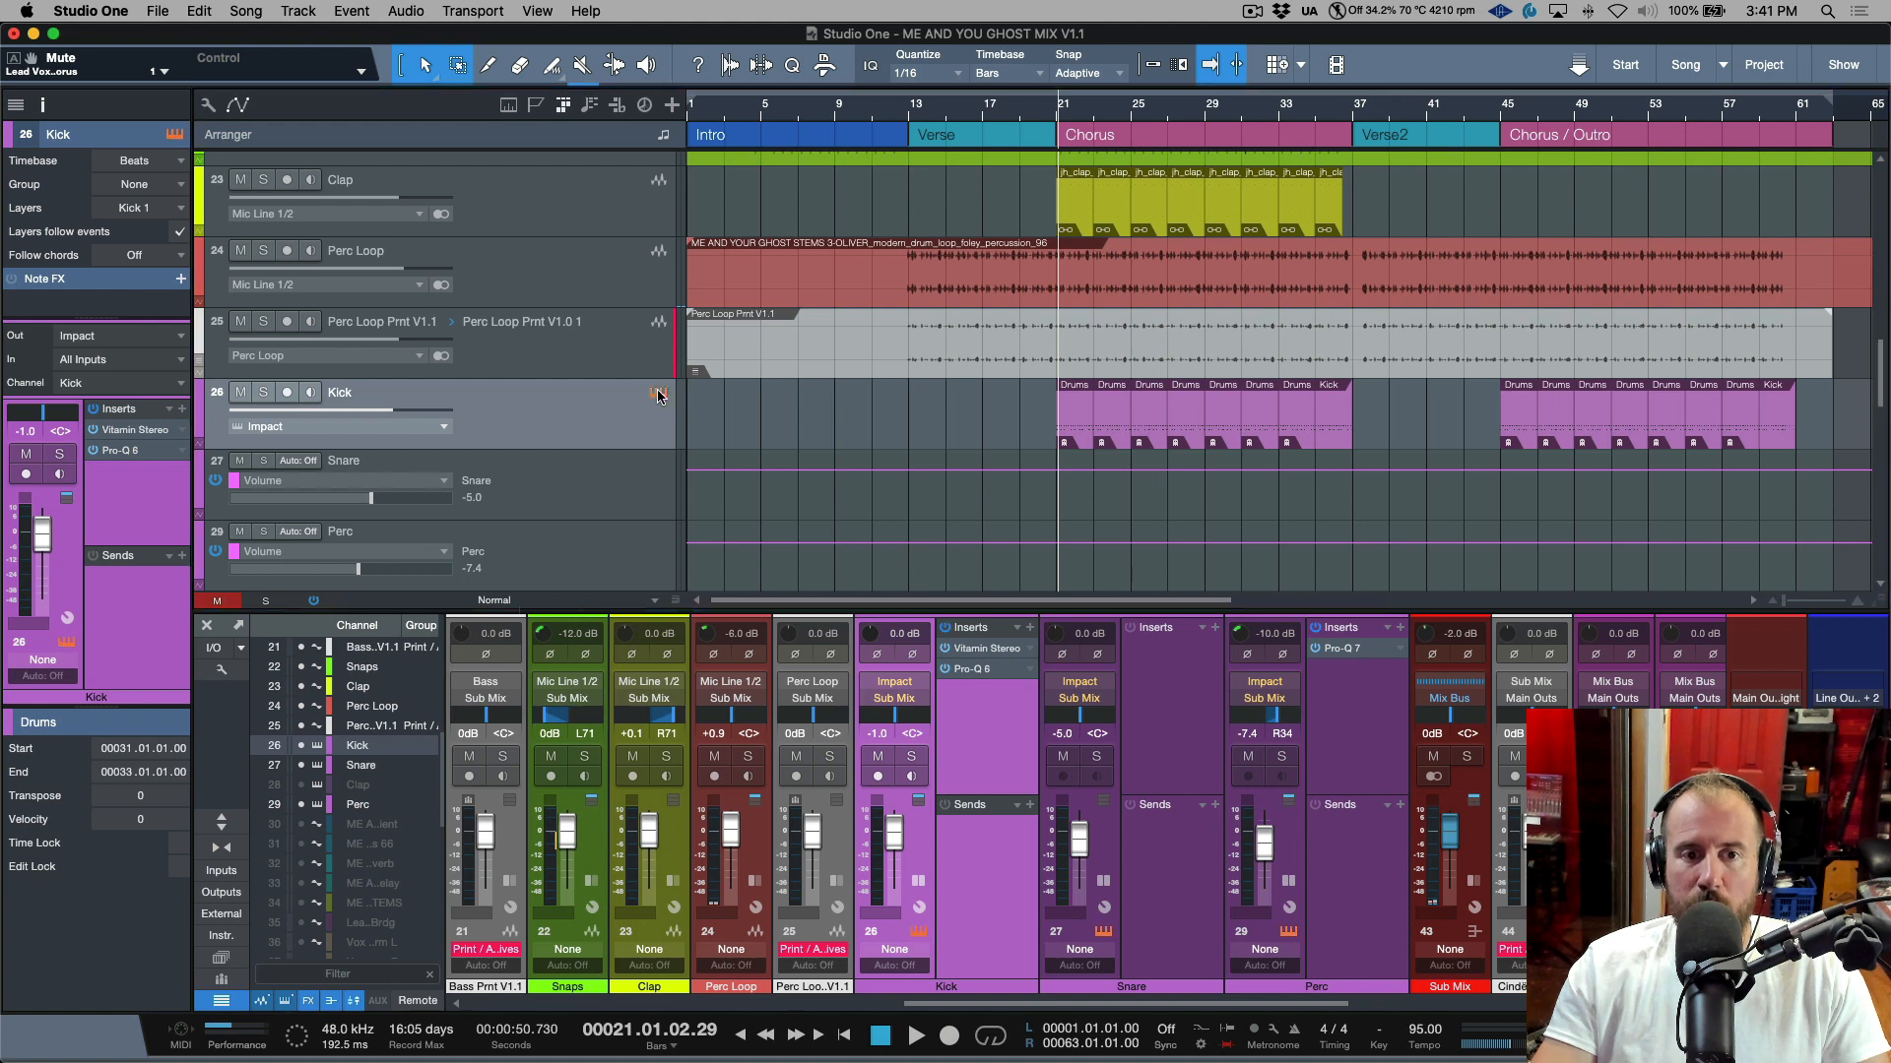
click(658, 394)
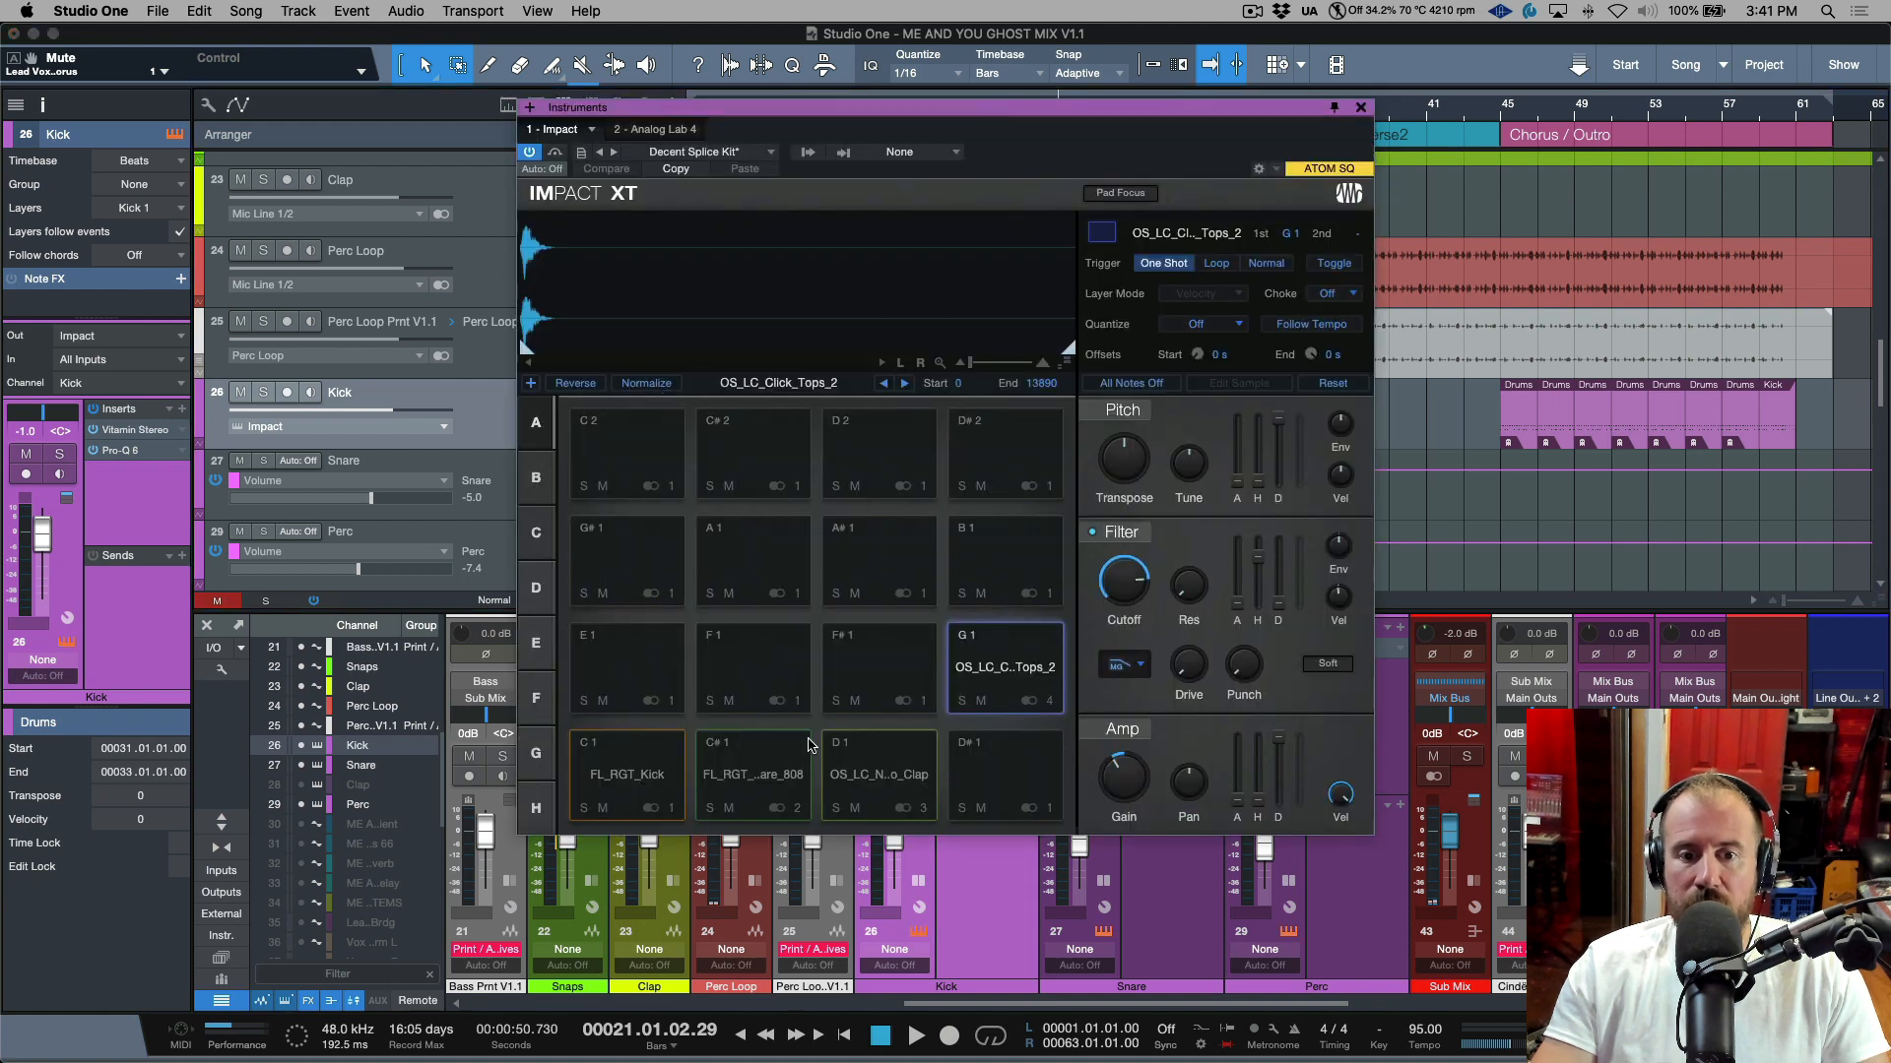
click(803, 811)
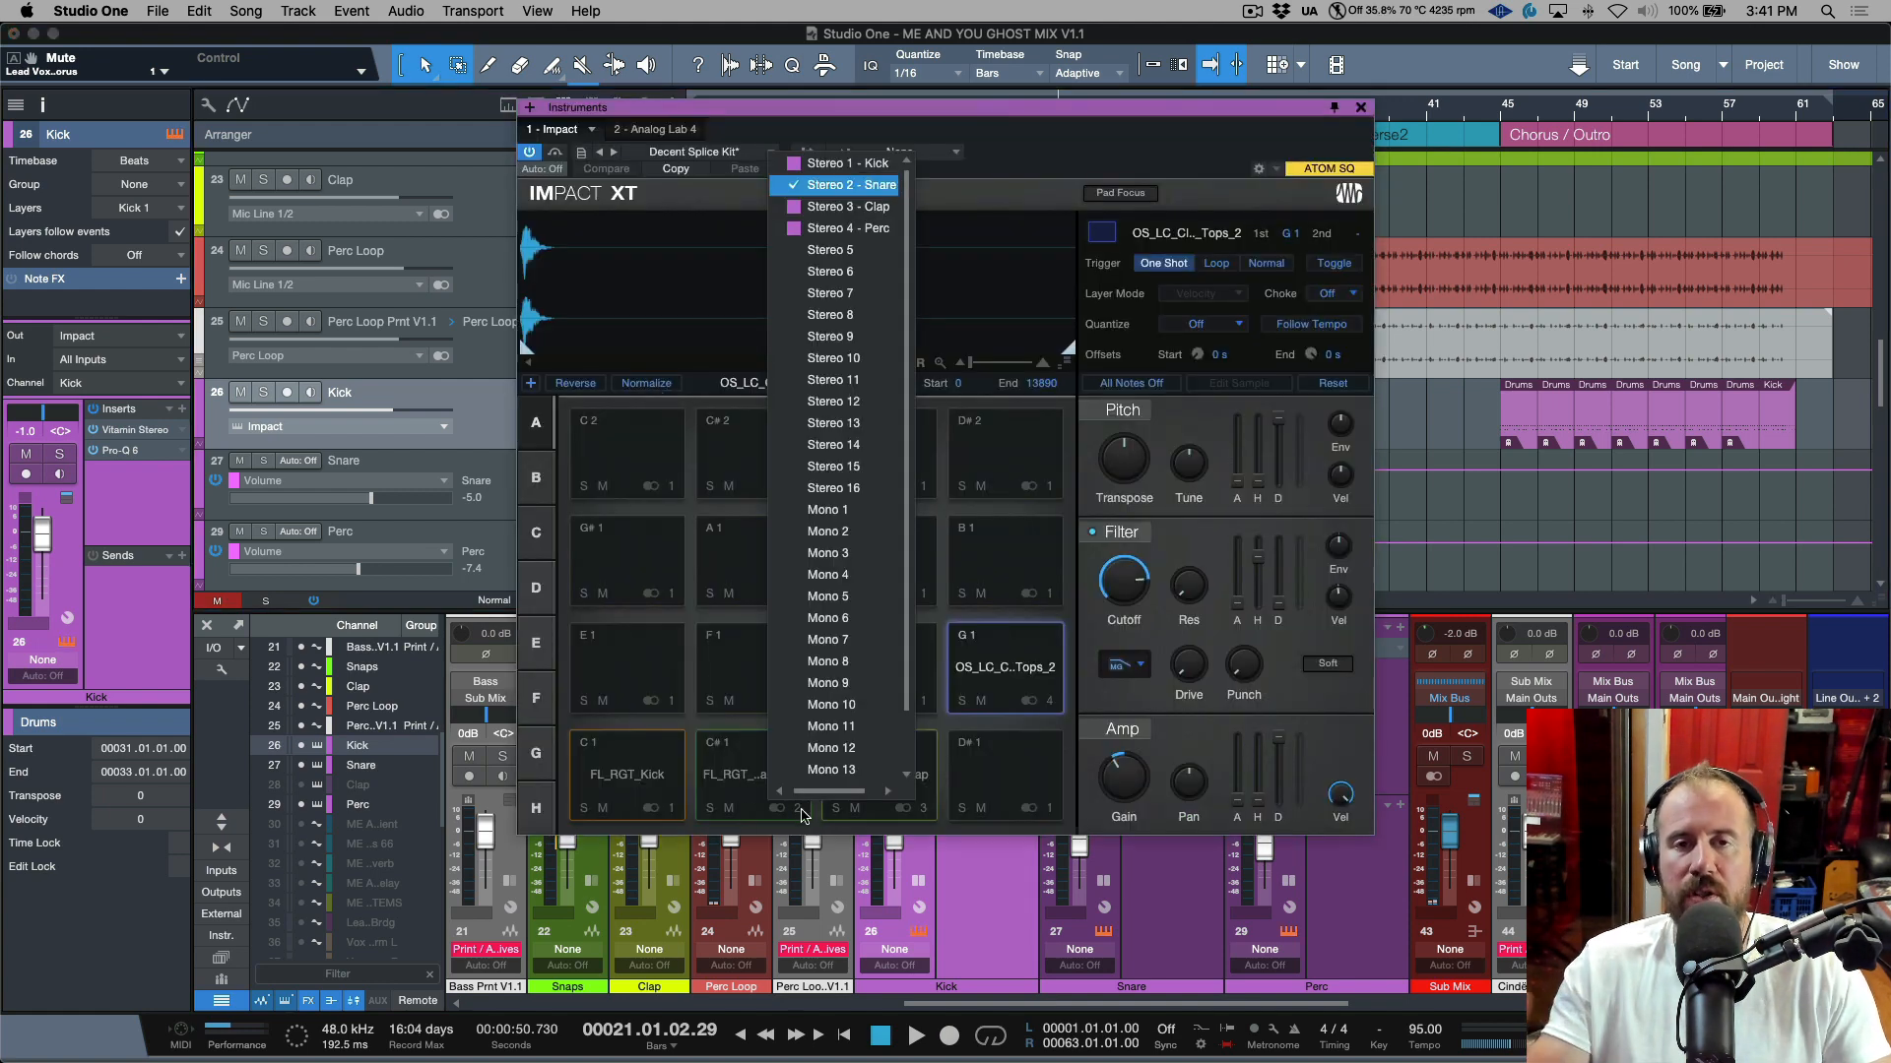
click(1076, 134)
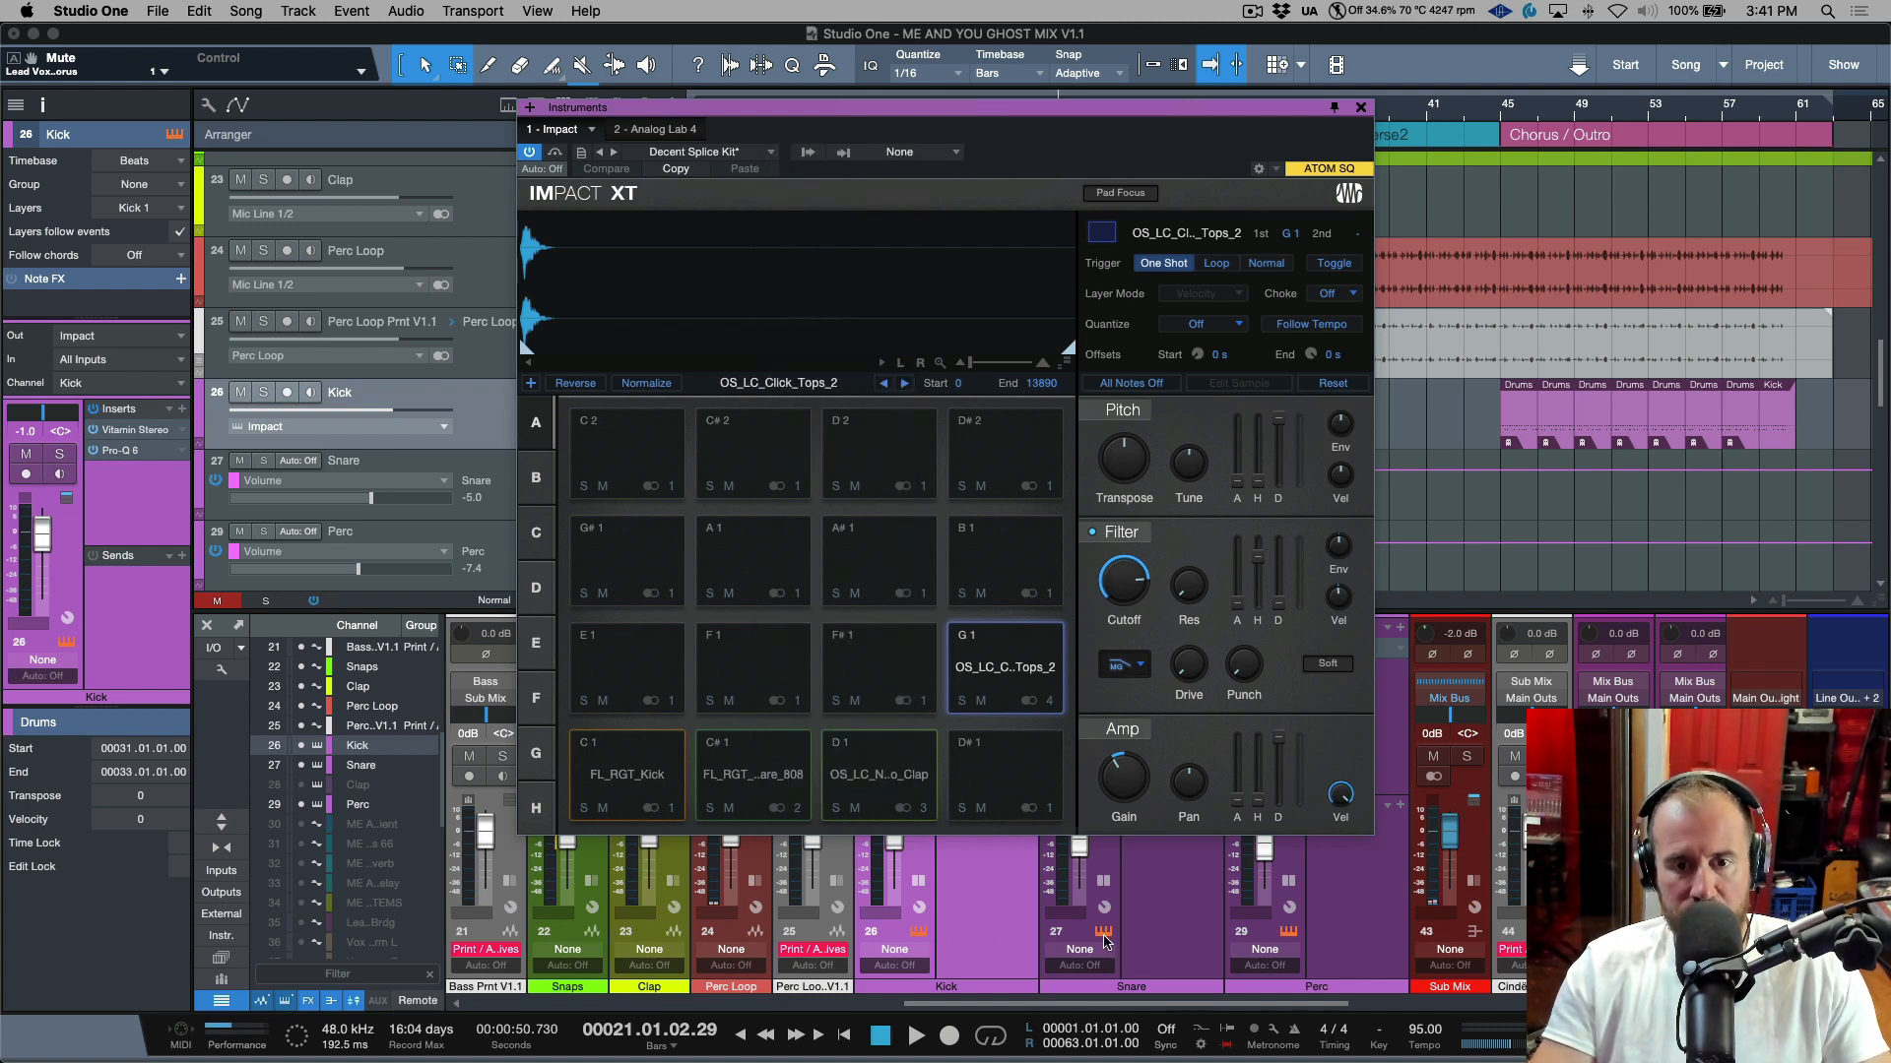
click(1359, 107)
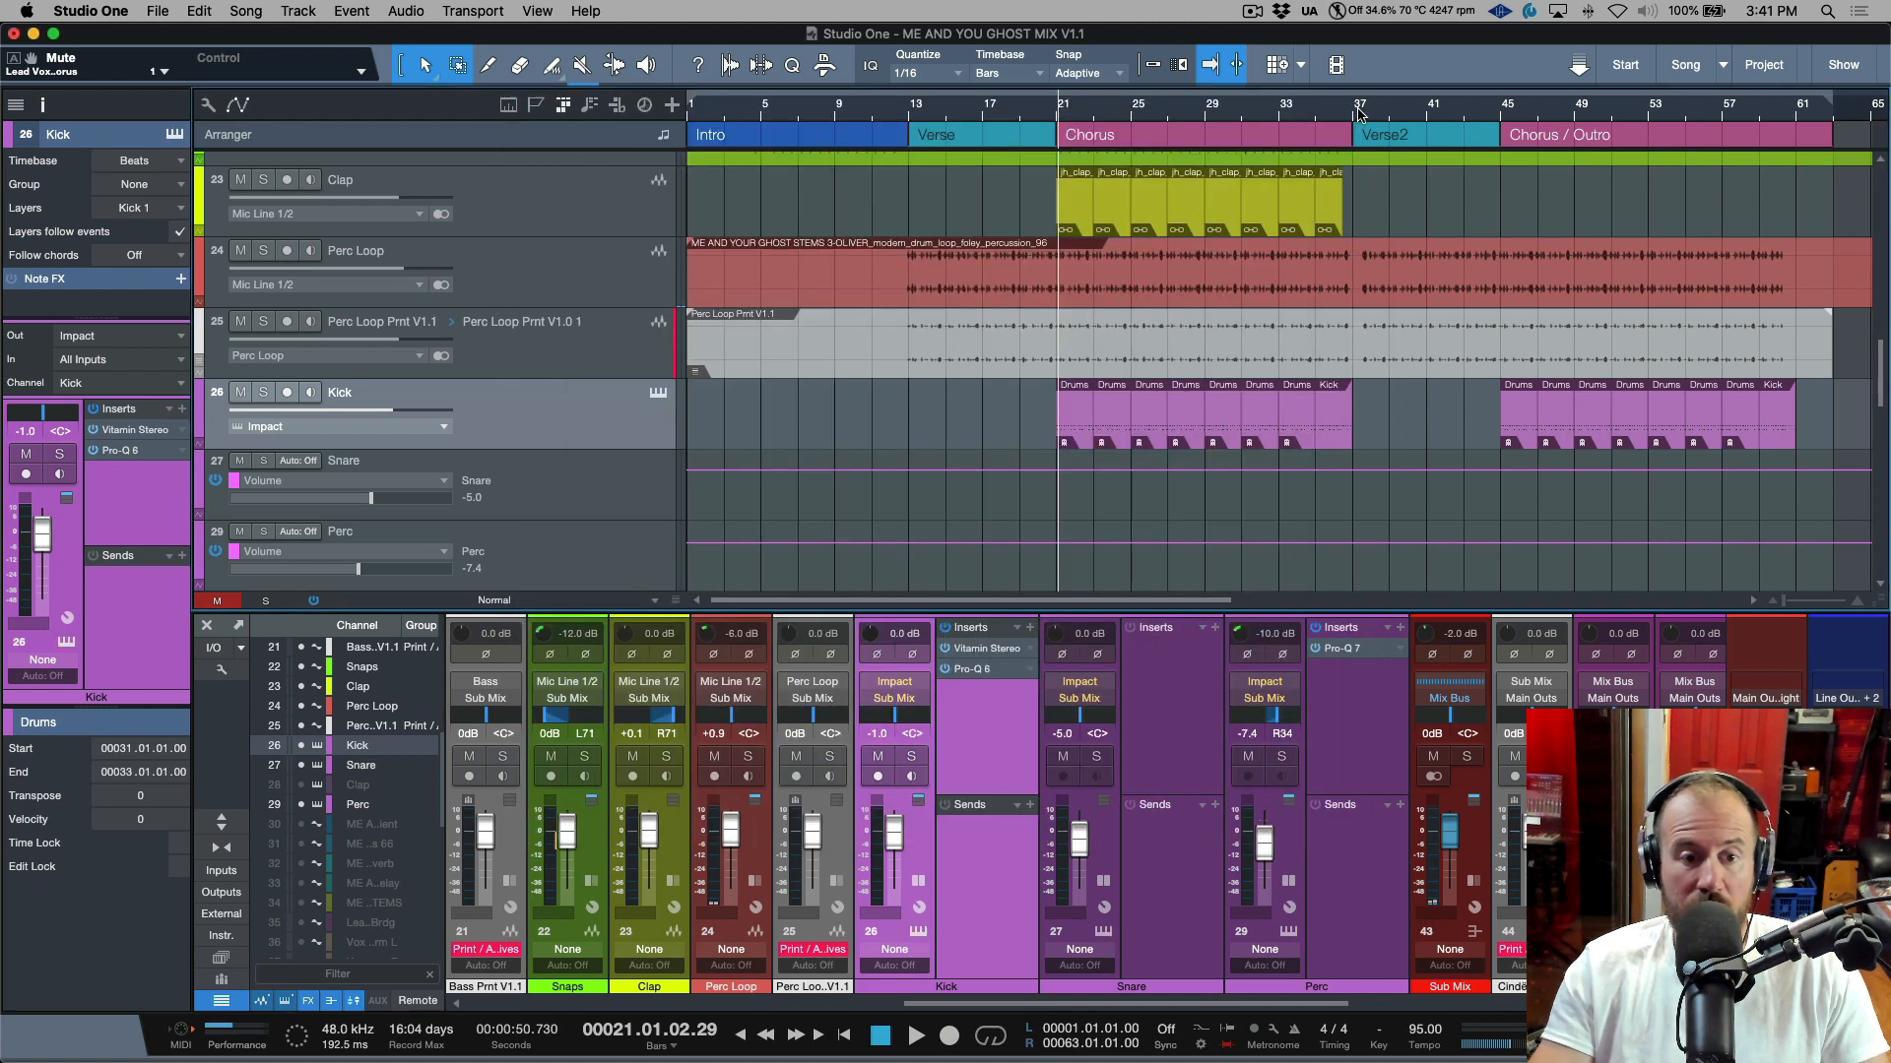
Show the Impact instrument's list of individual output channels in the mixer.
click(221, 935)
click(508, 652)
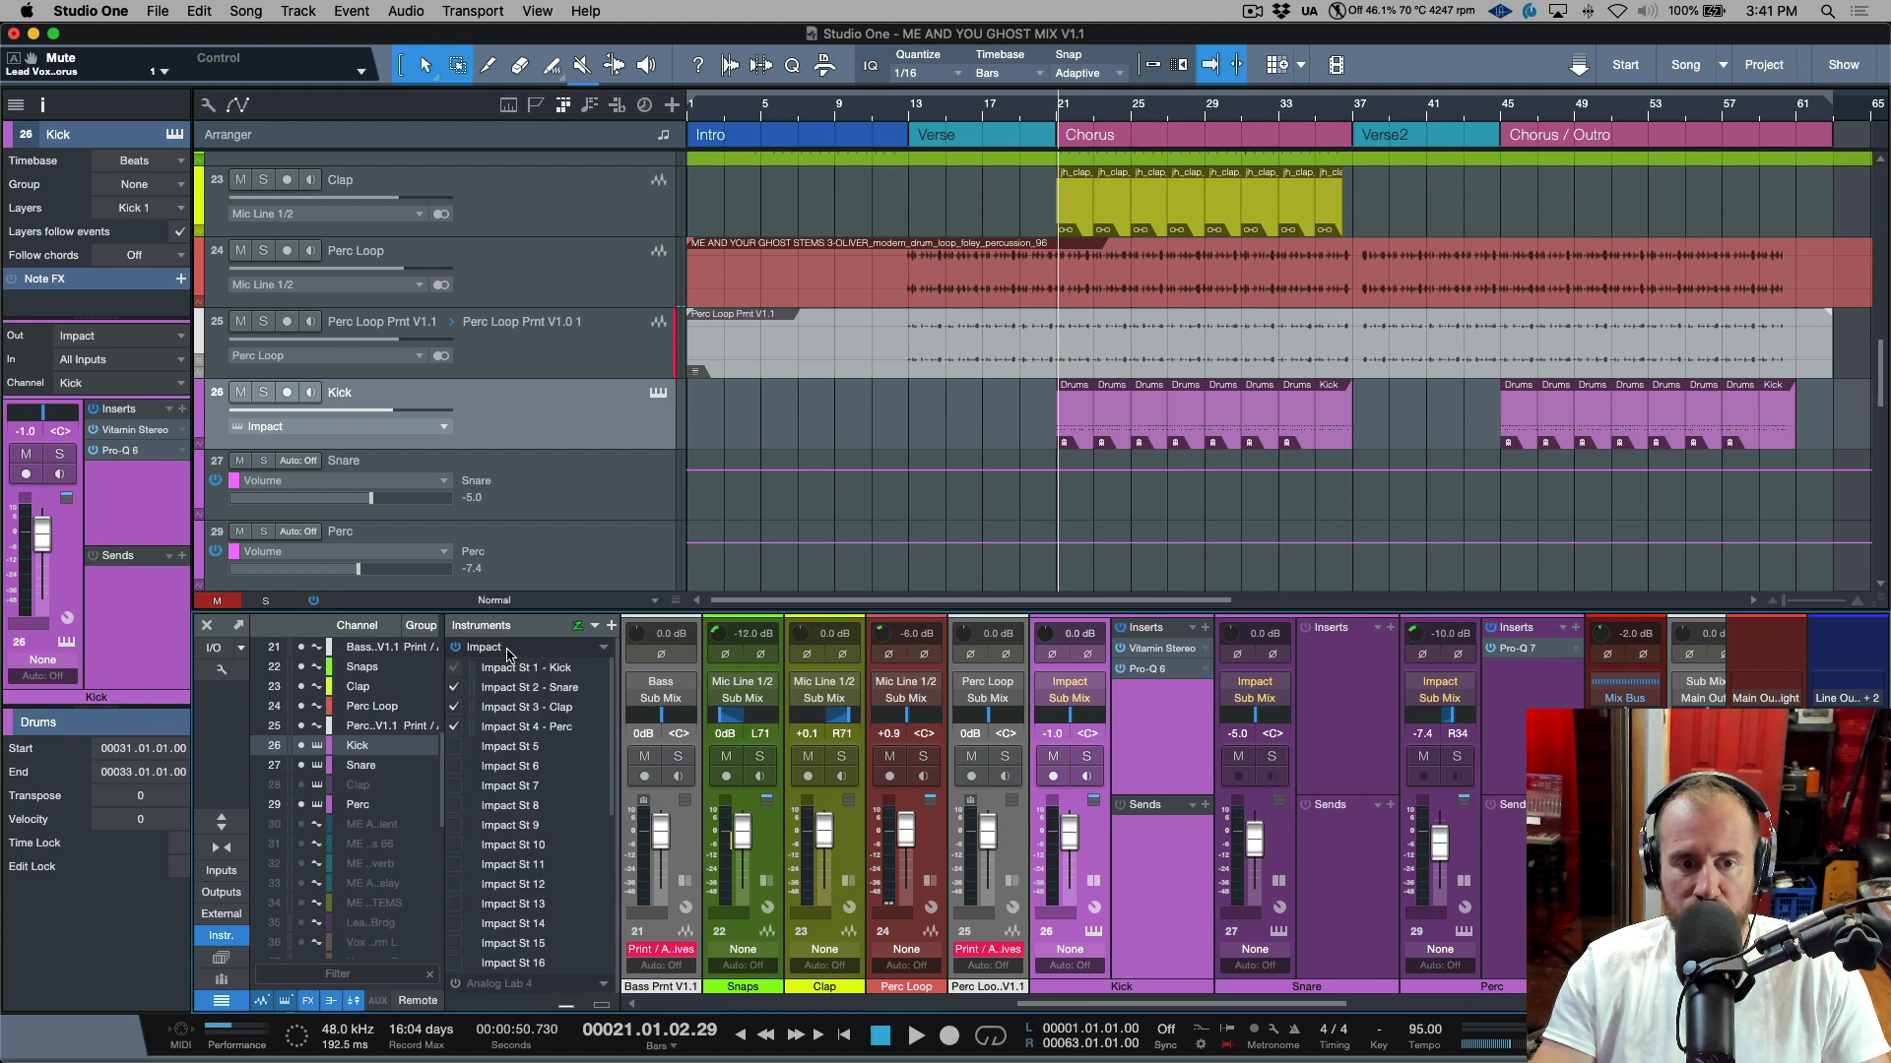
click(454, 788)
scroll(1510, 873, right, 3)
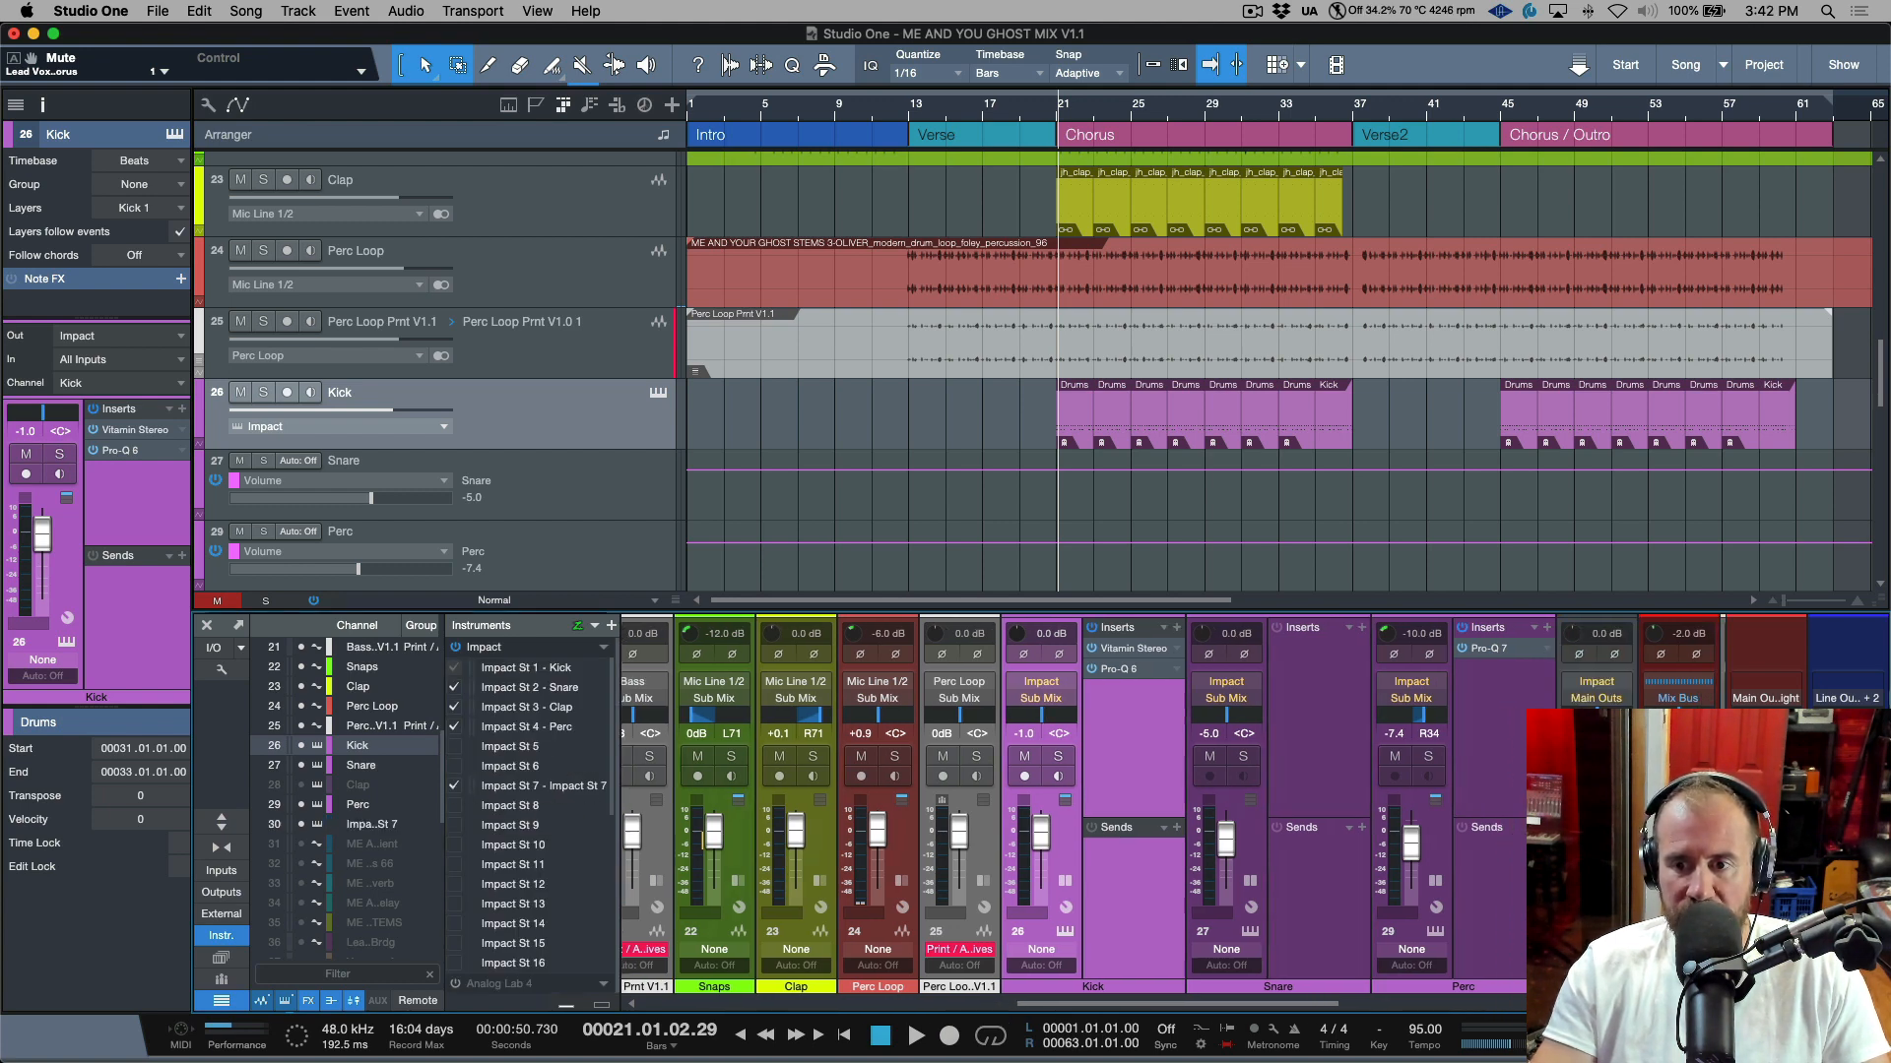
click(454, 786)
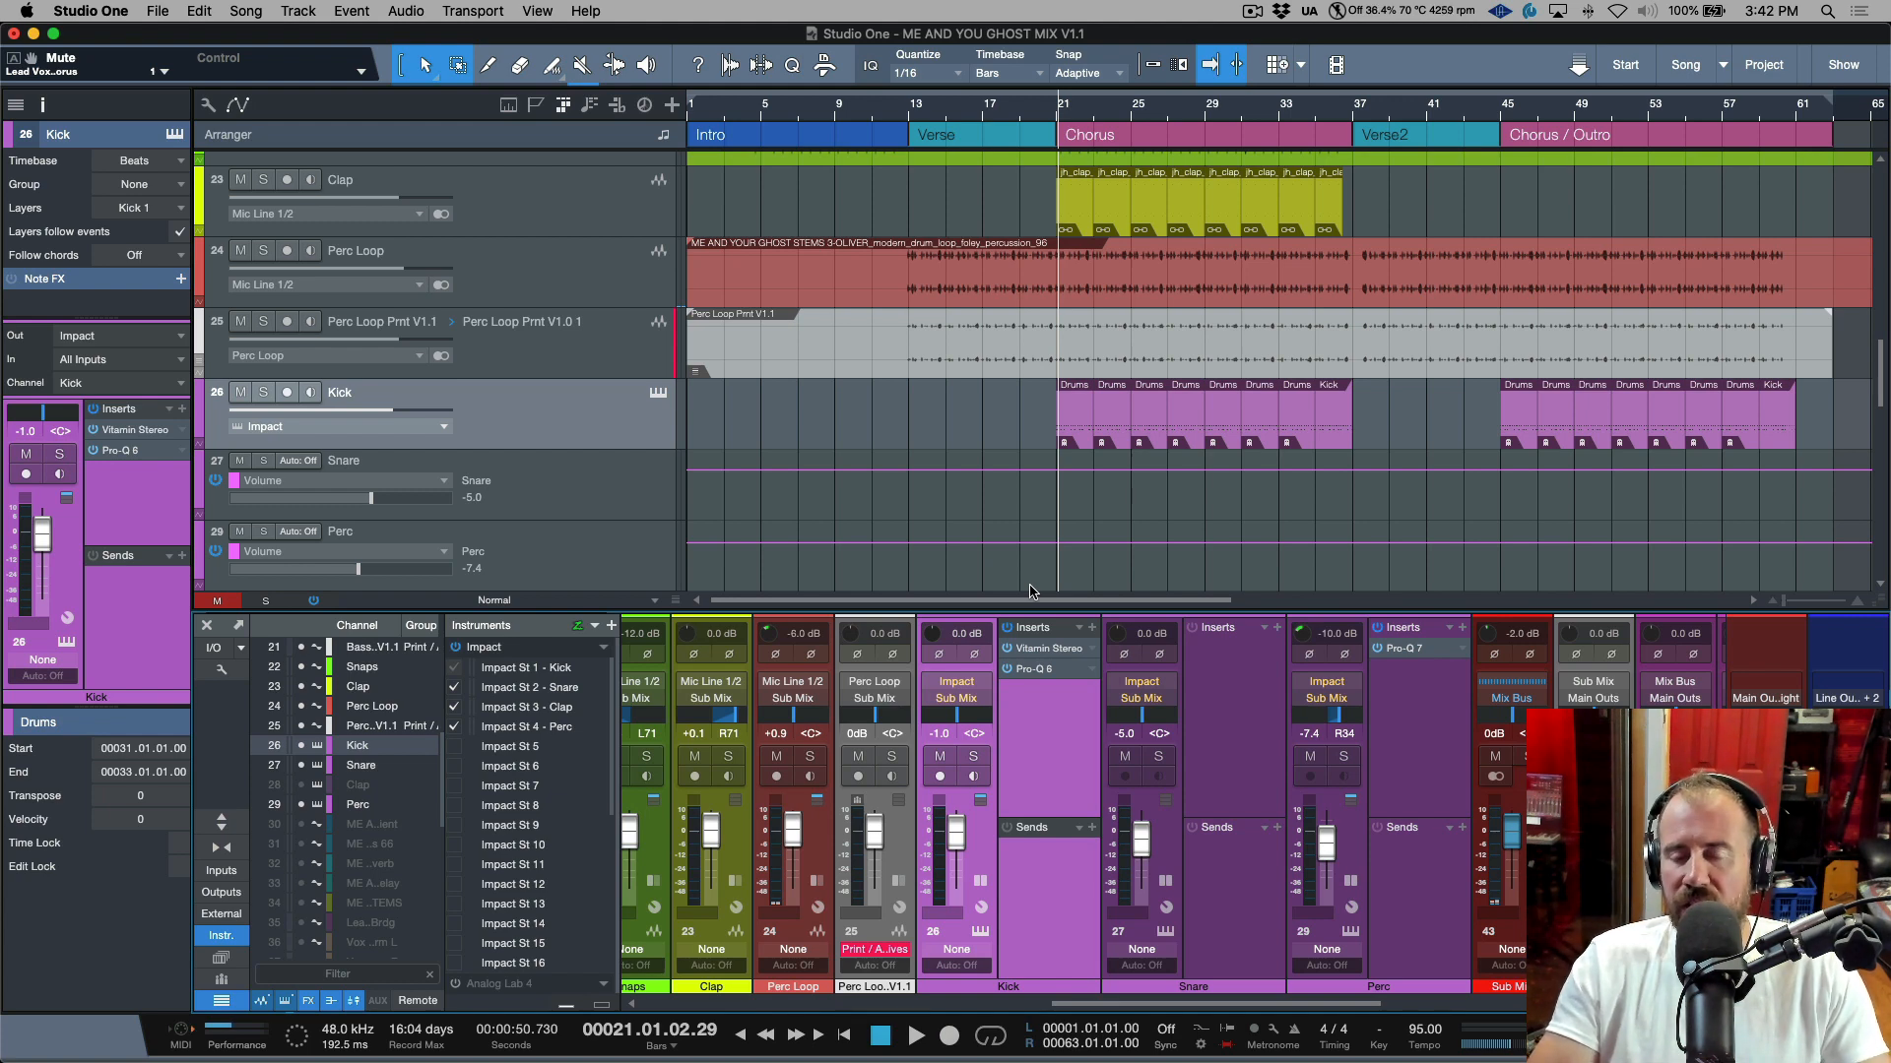
Review the Snare and Perc channels and tracks, hiding and reopening the mixer between selections.
scroll(1044, 526, down, 1)
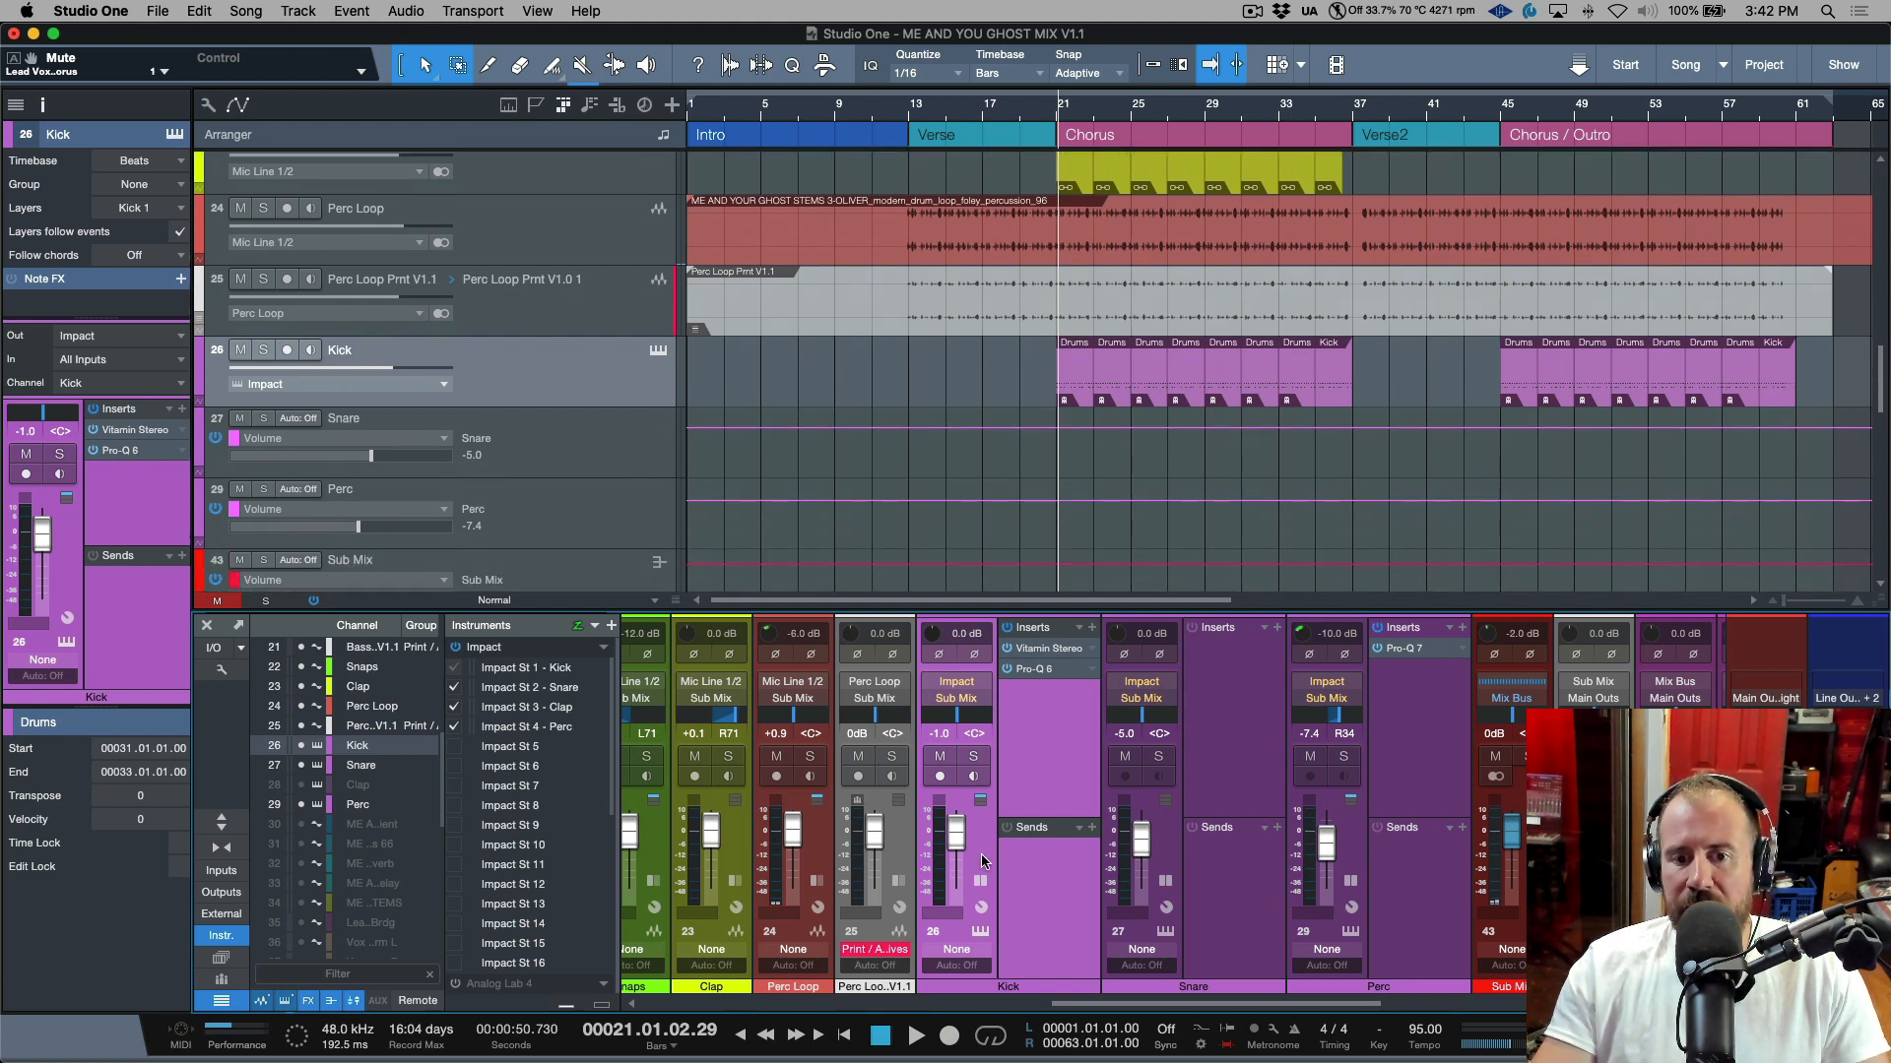
click(1172, 847)
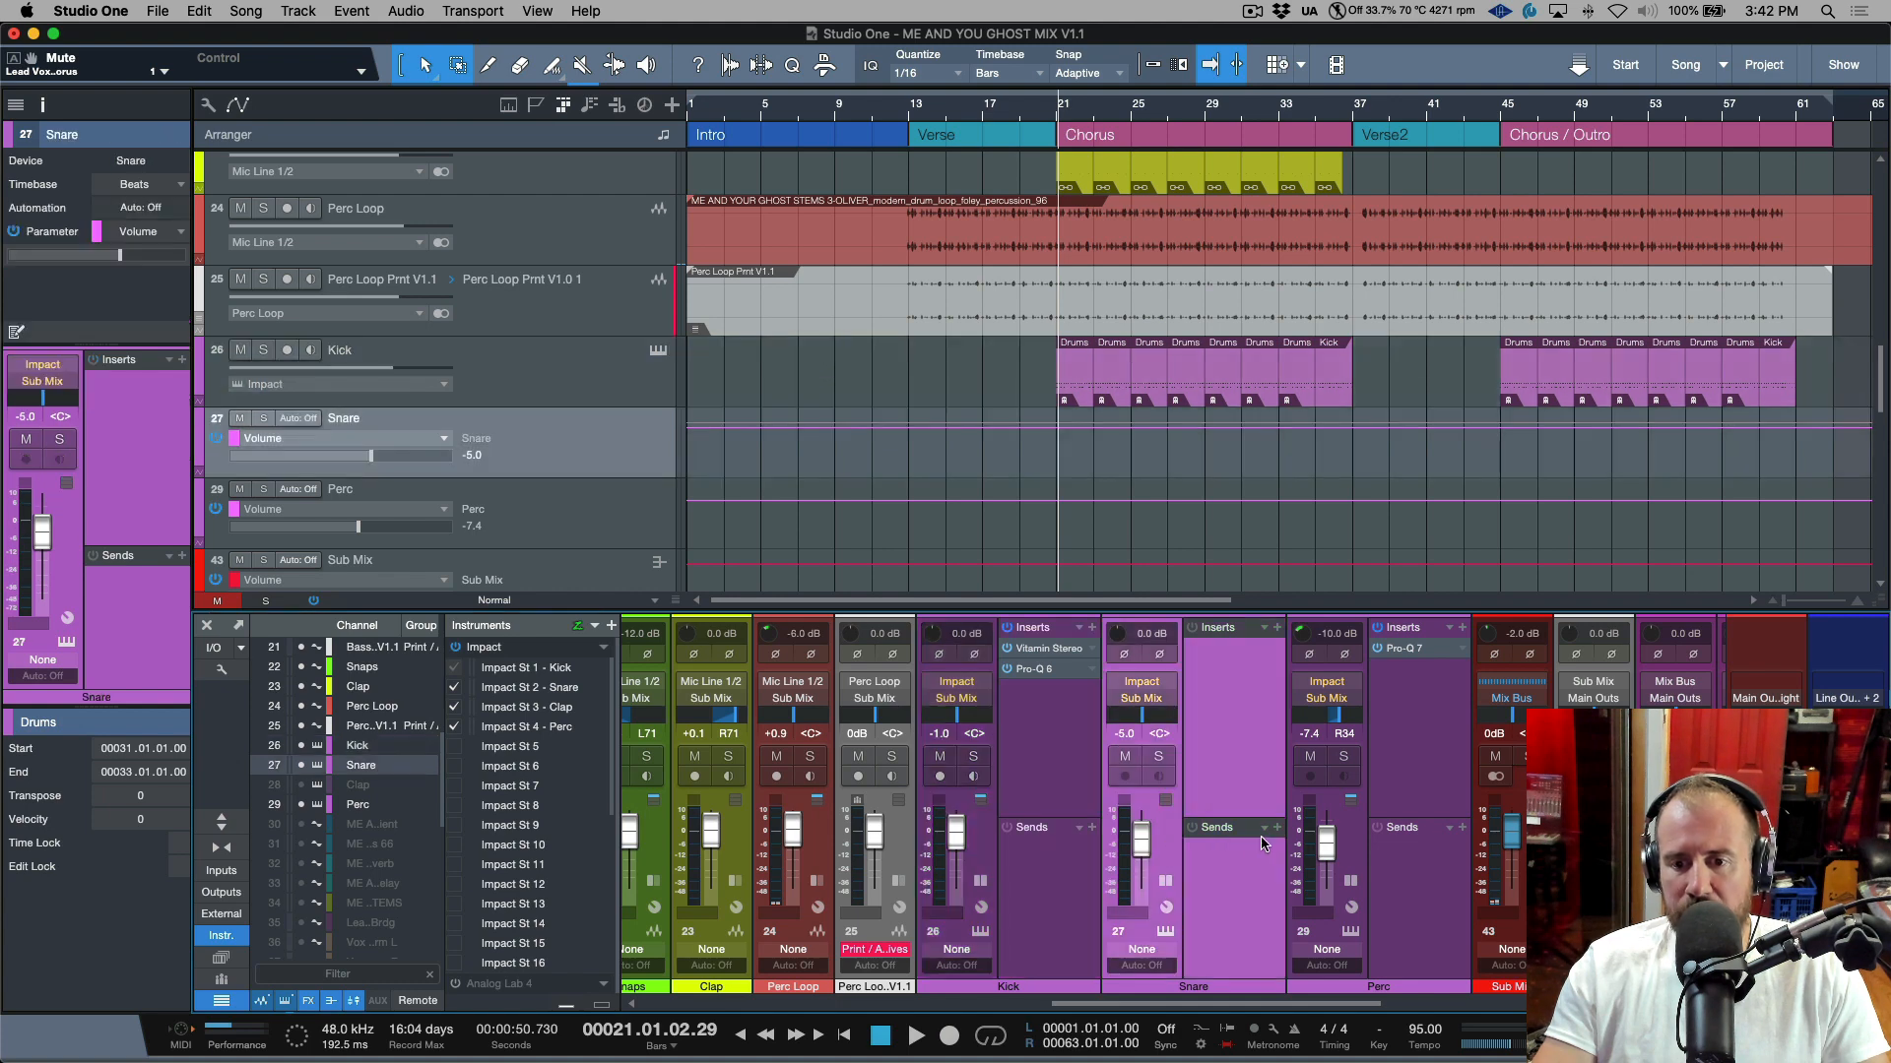
click(1339, 840)
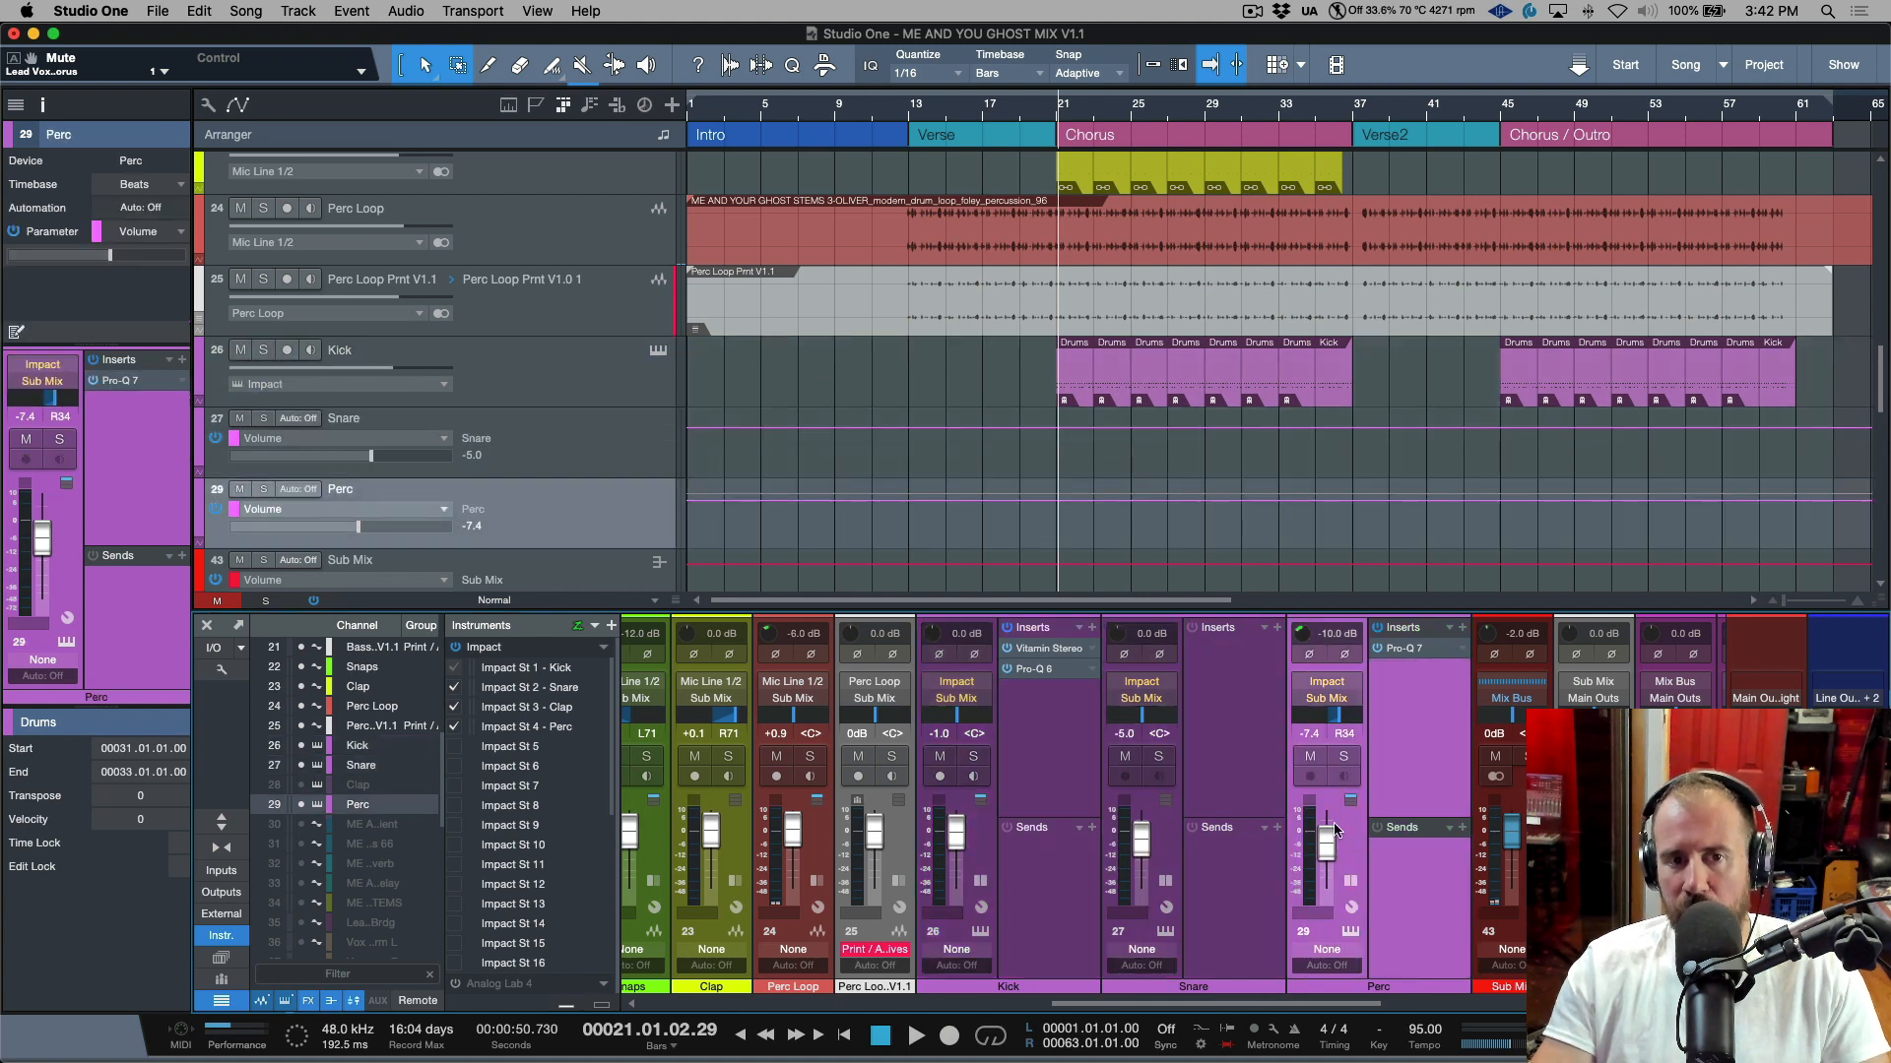
click(580, 425)
click(588, 507)
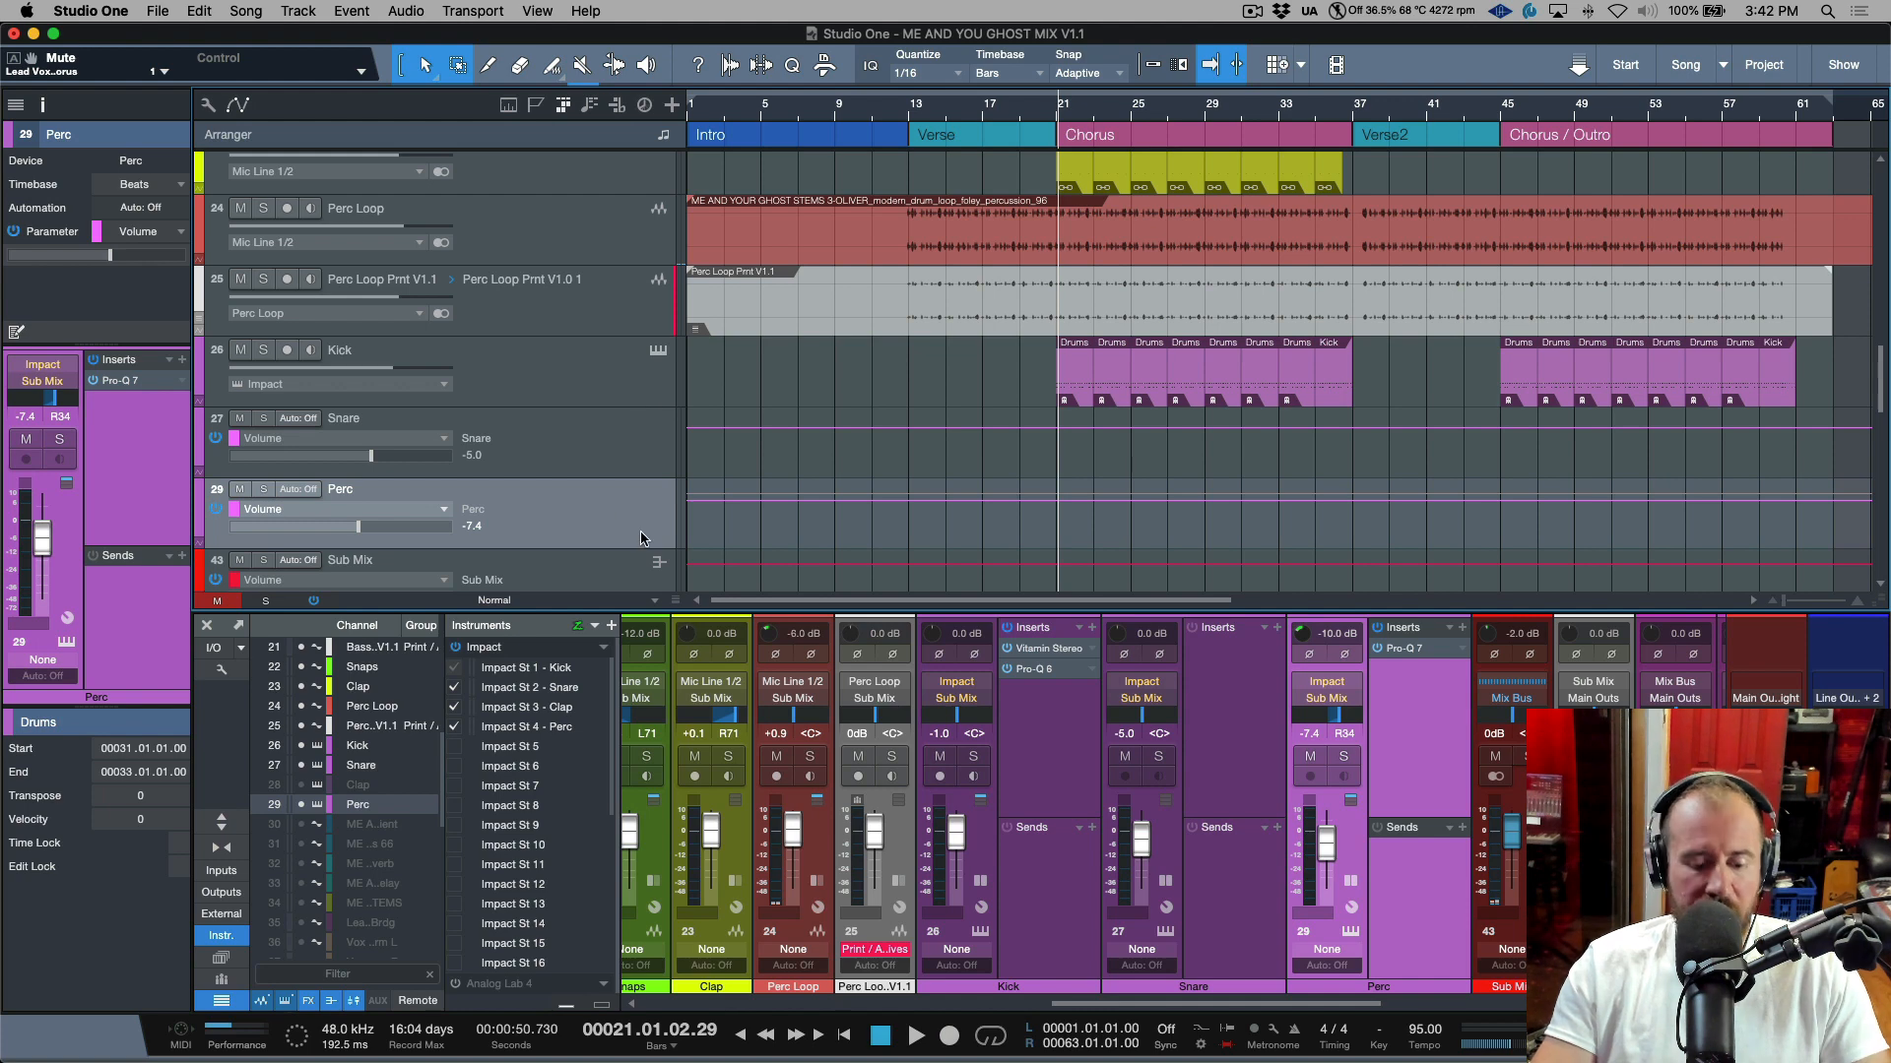
key(F3)
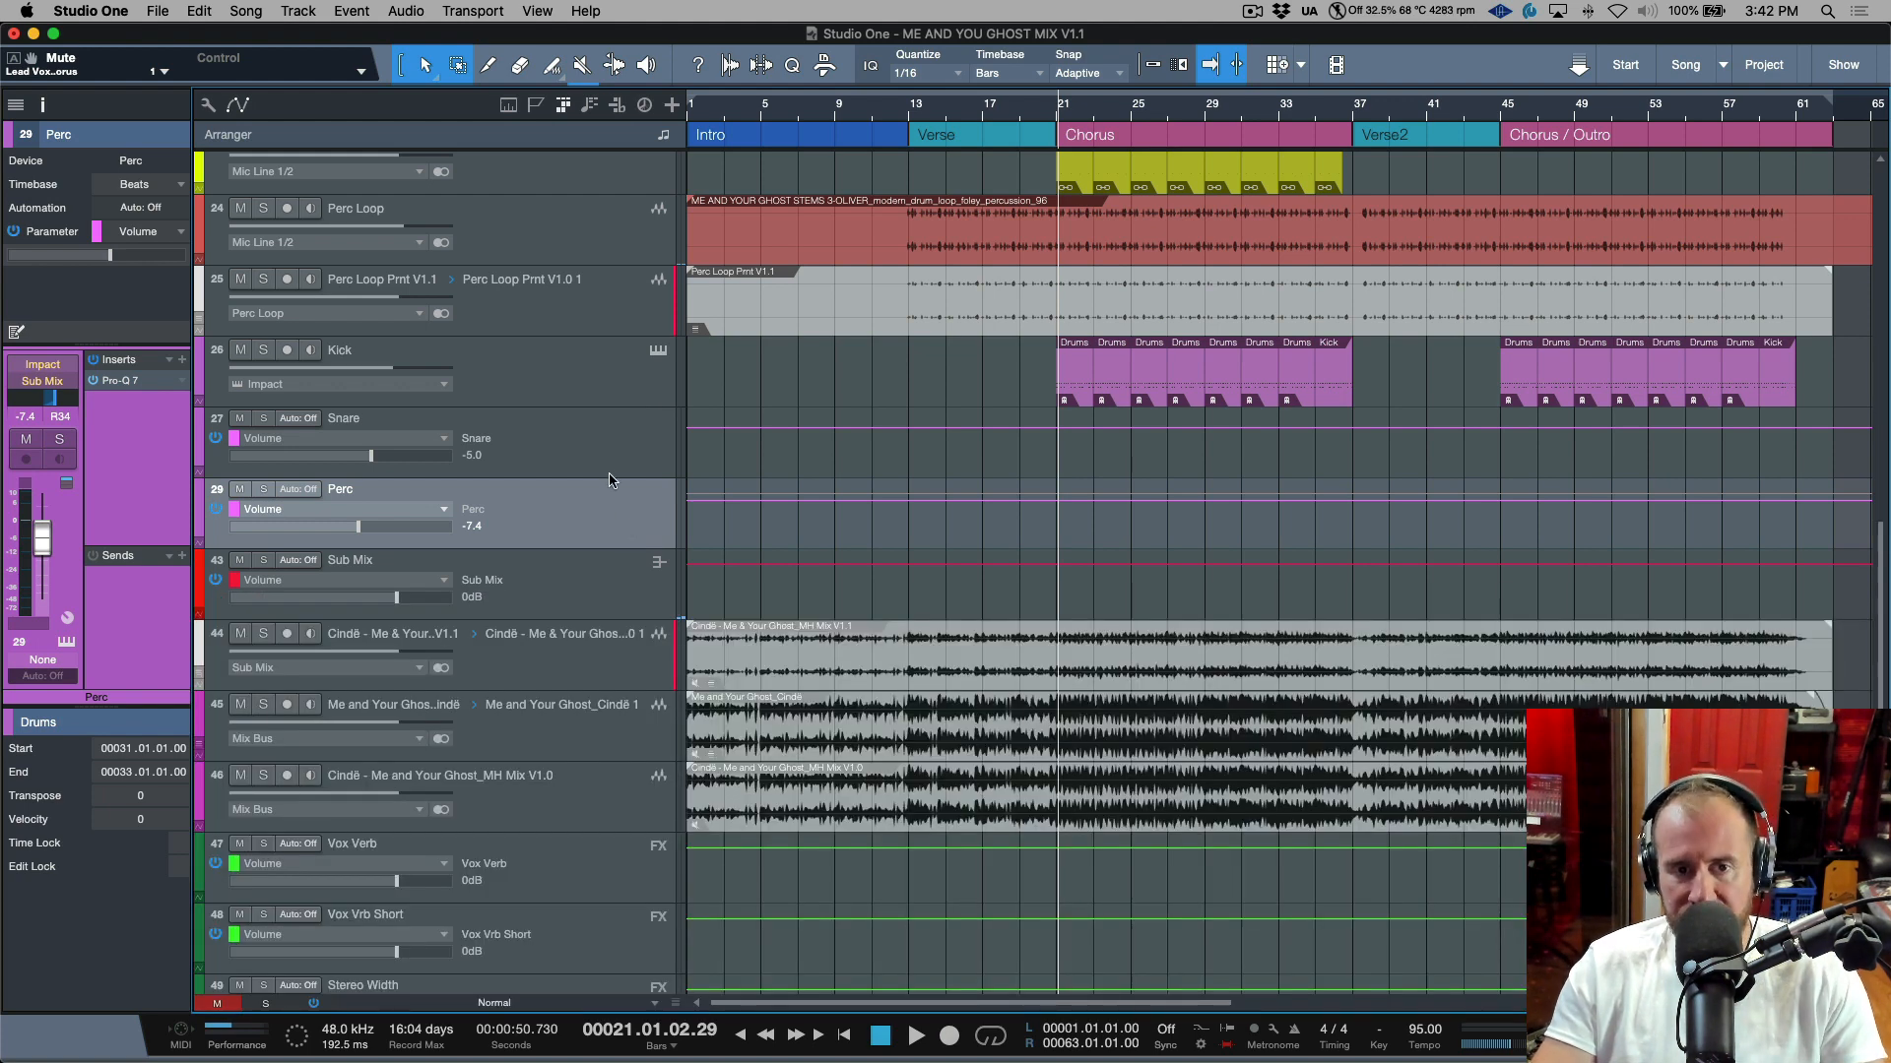
click(597, 447)
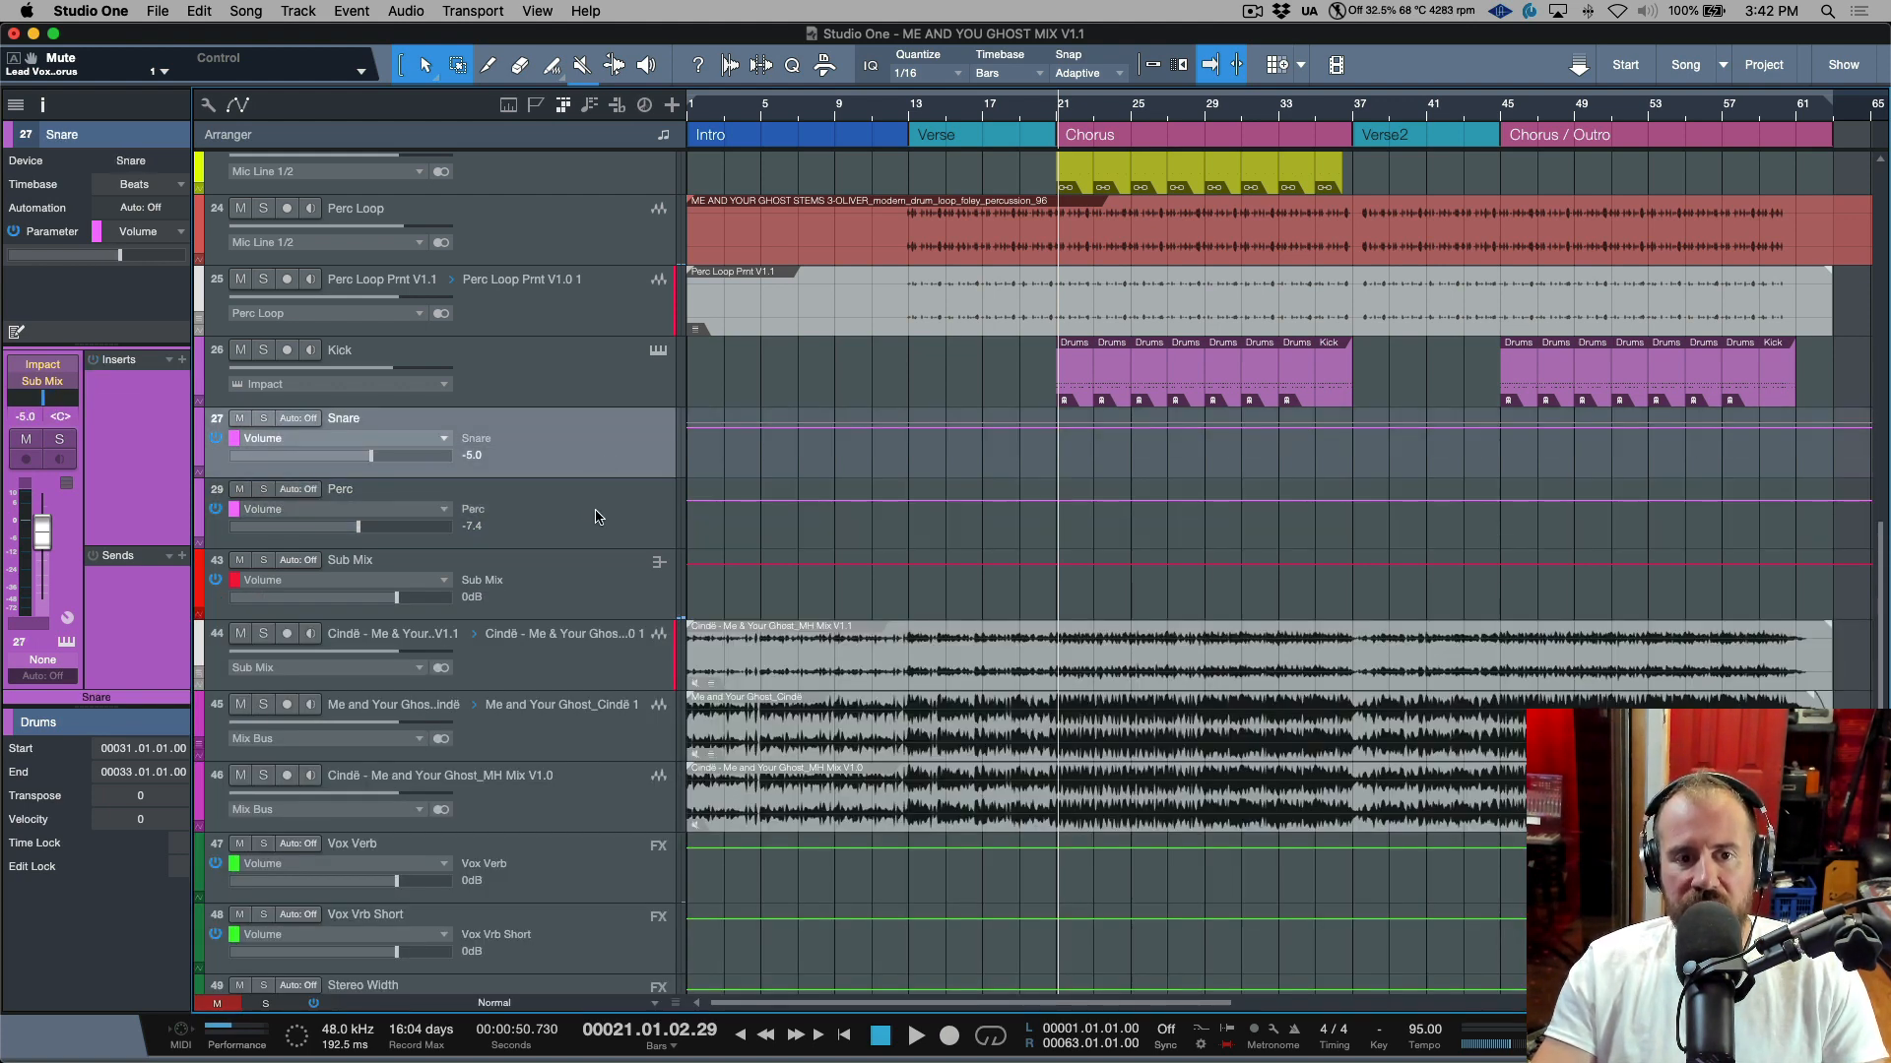
click(597, 517)
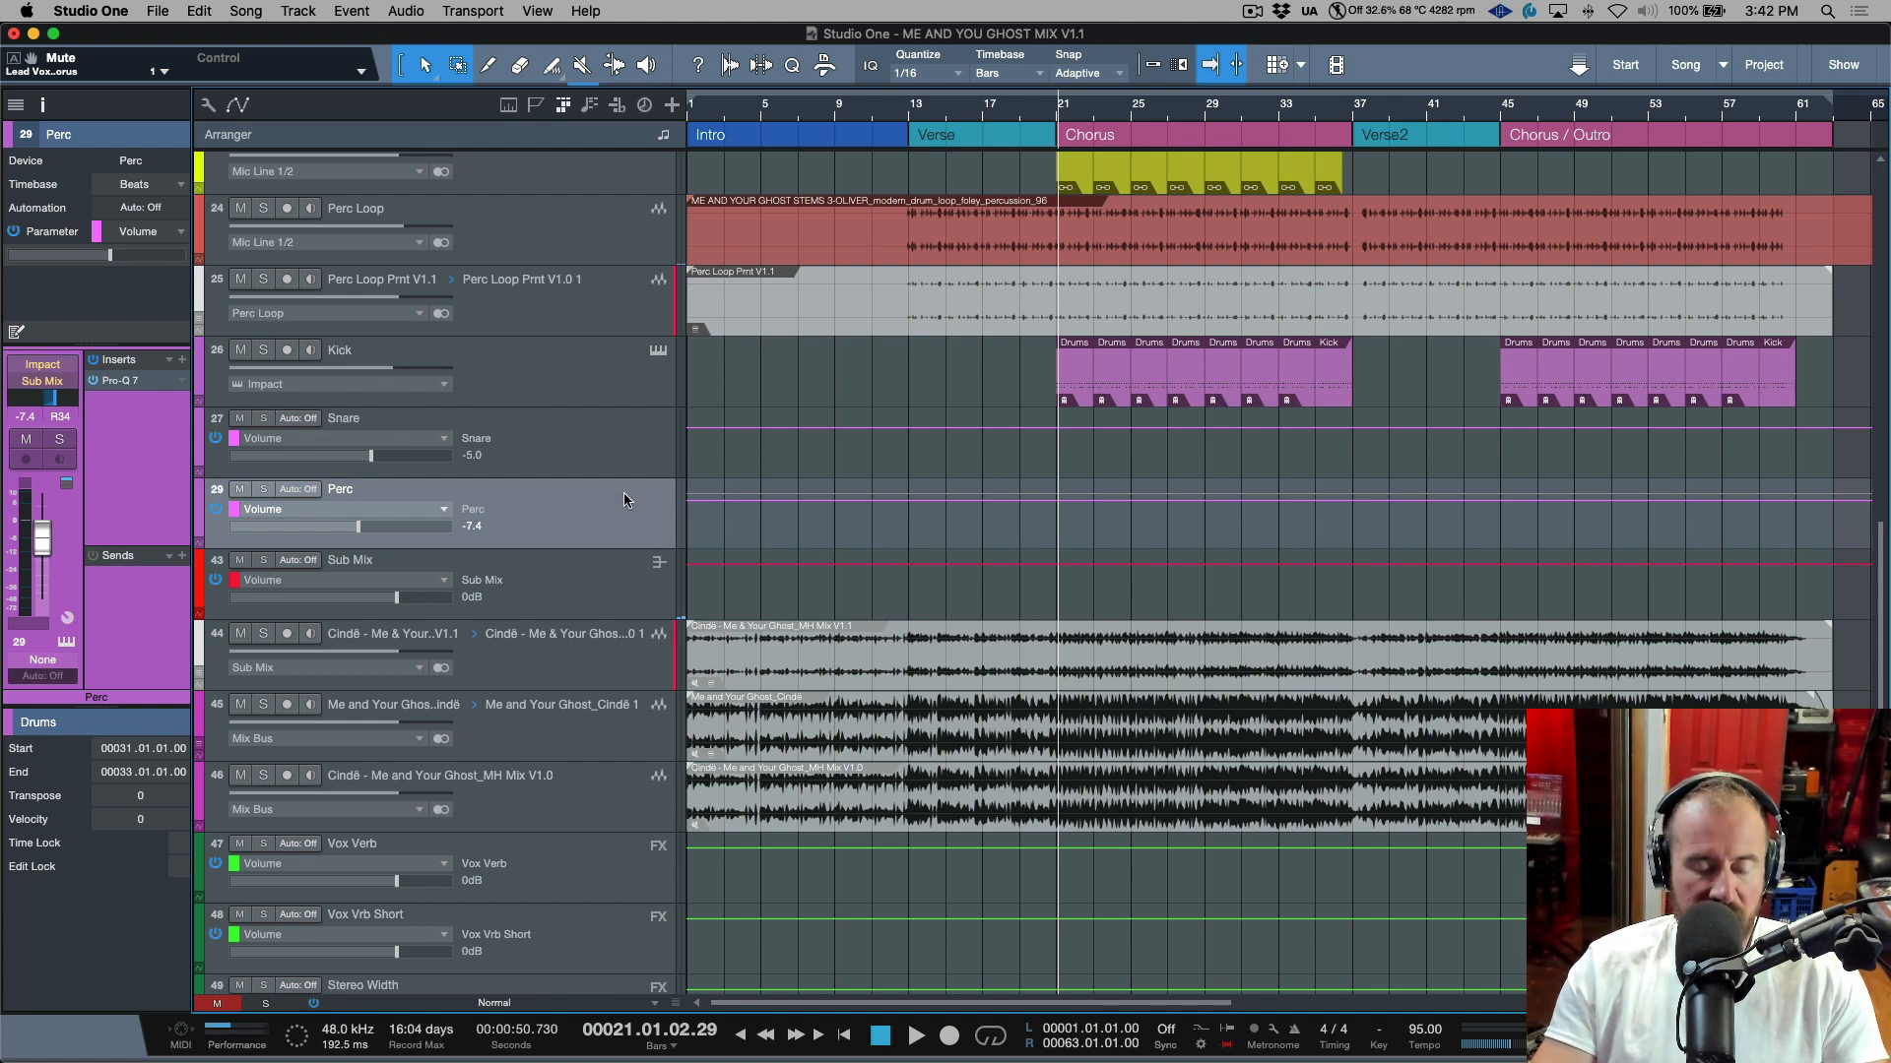
key(F3)
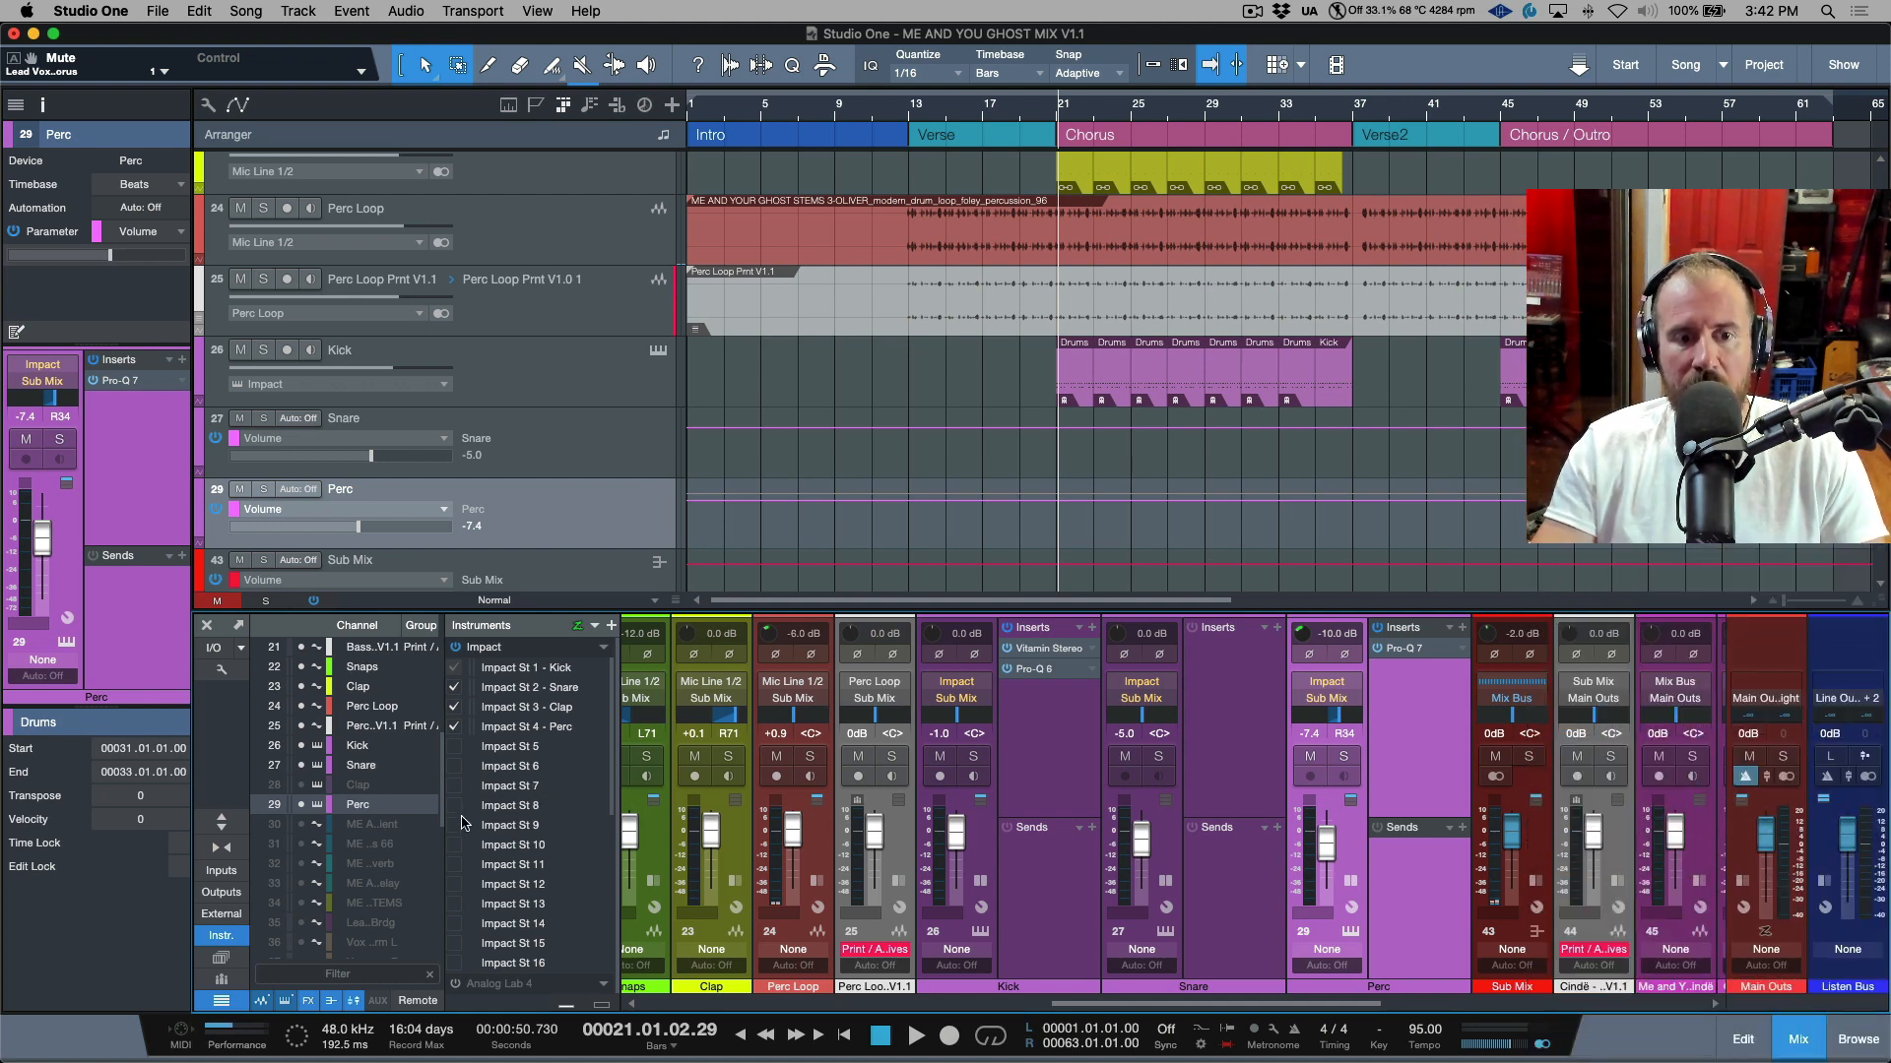
Enable the Impact instrument's individual outputs St 7, St 8 and St 9 as mixer channels.
click(454, 786)
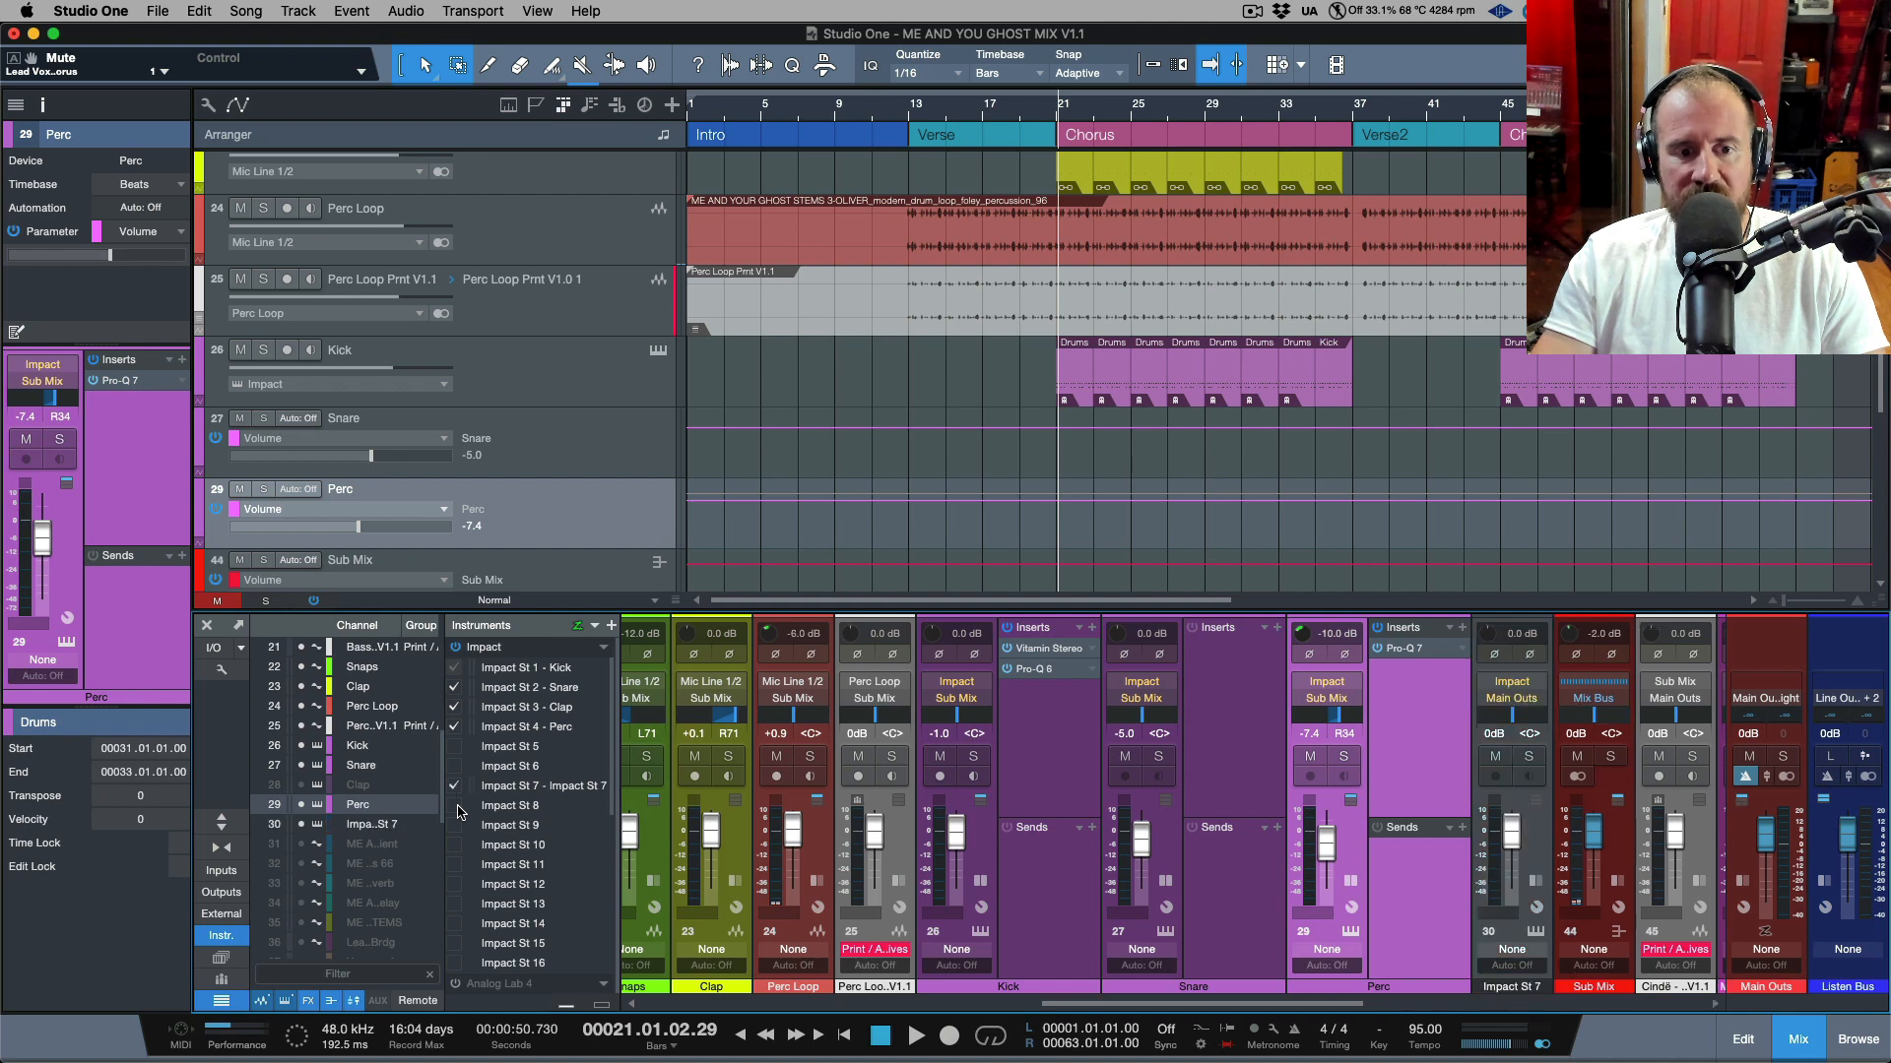
click(454, 805)
click(455, 825)
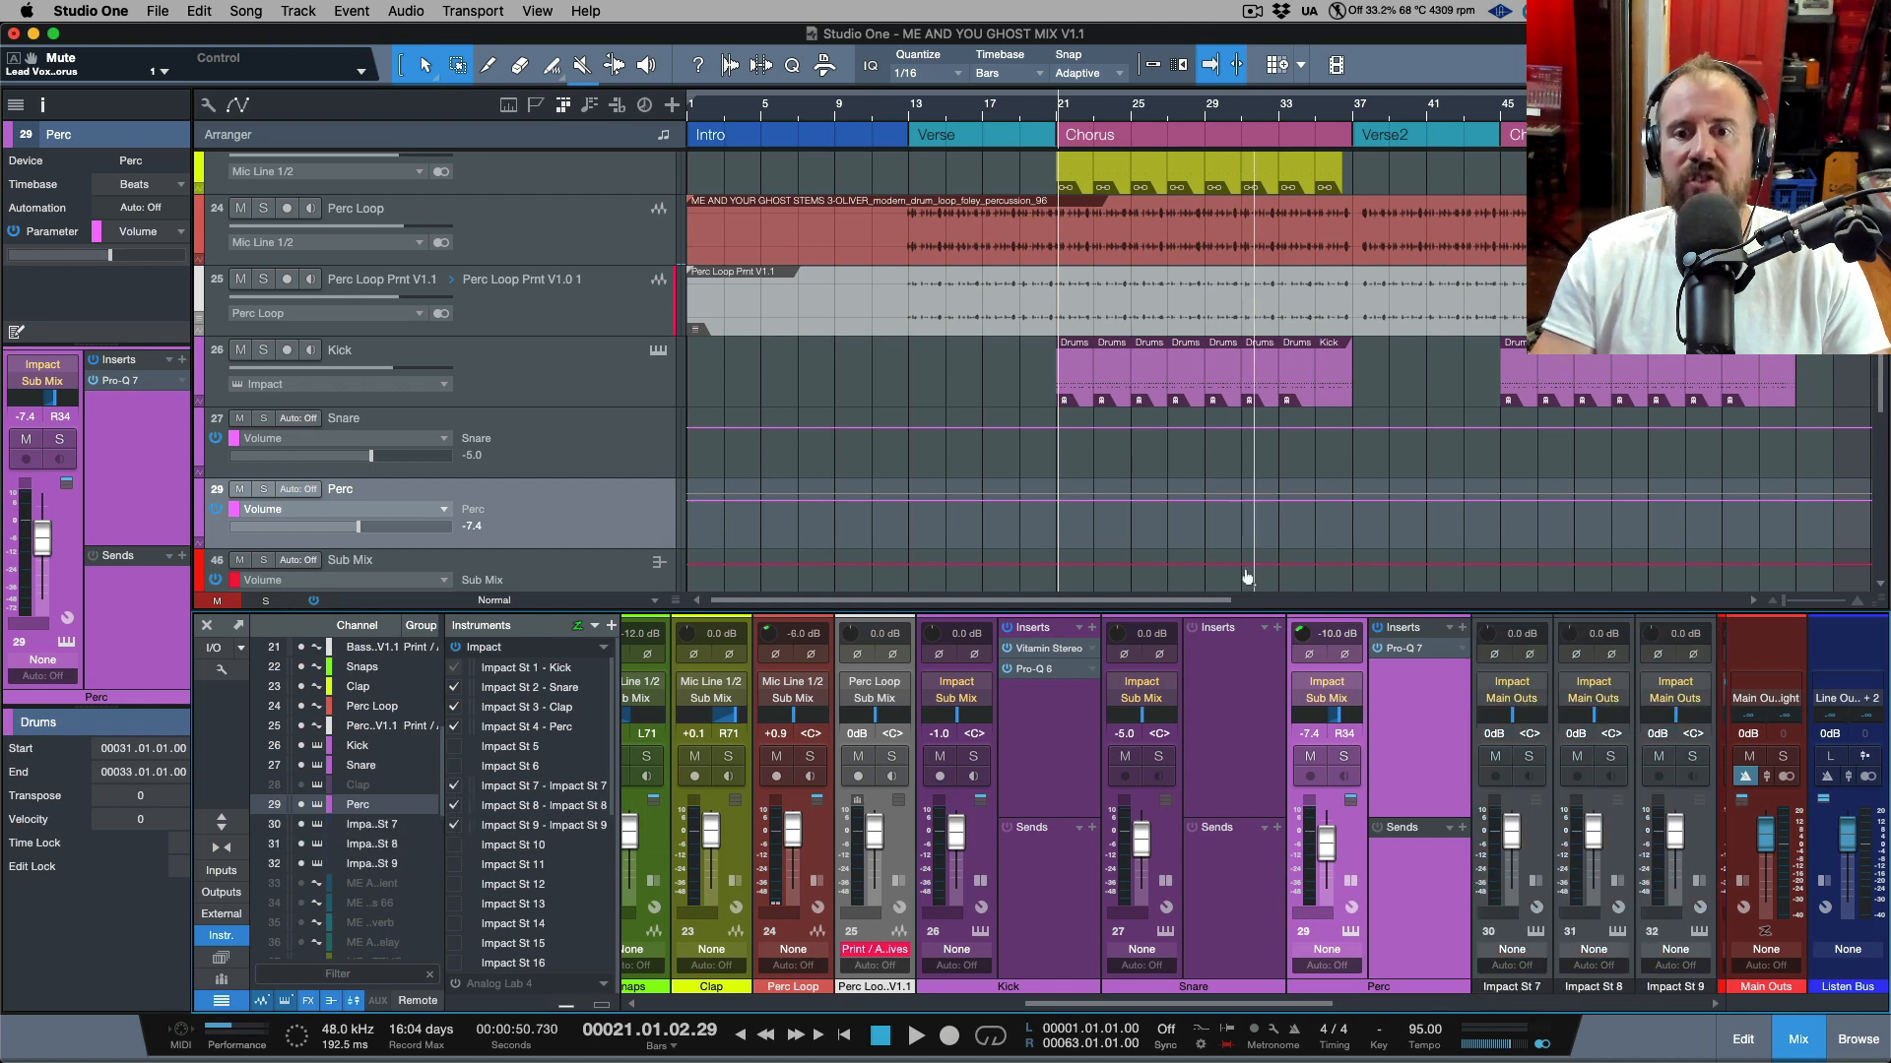
scroll(1246, 578, right, 5)
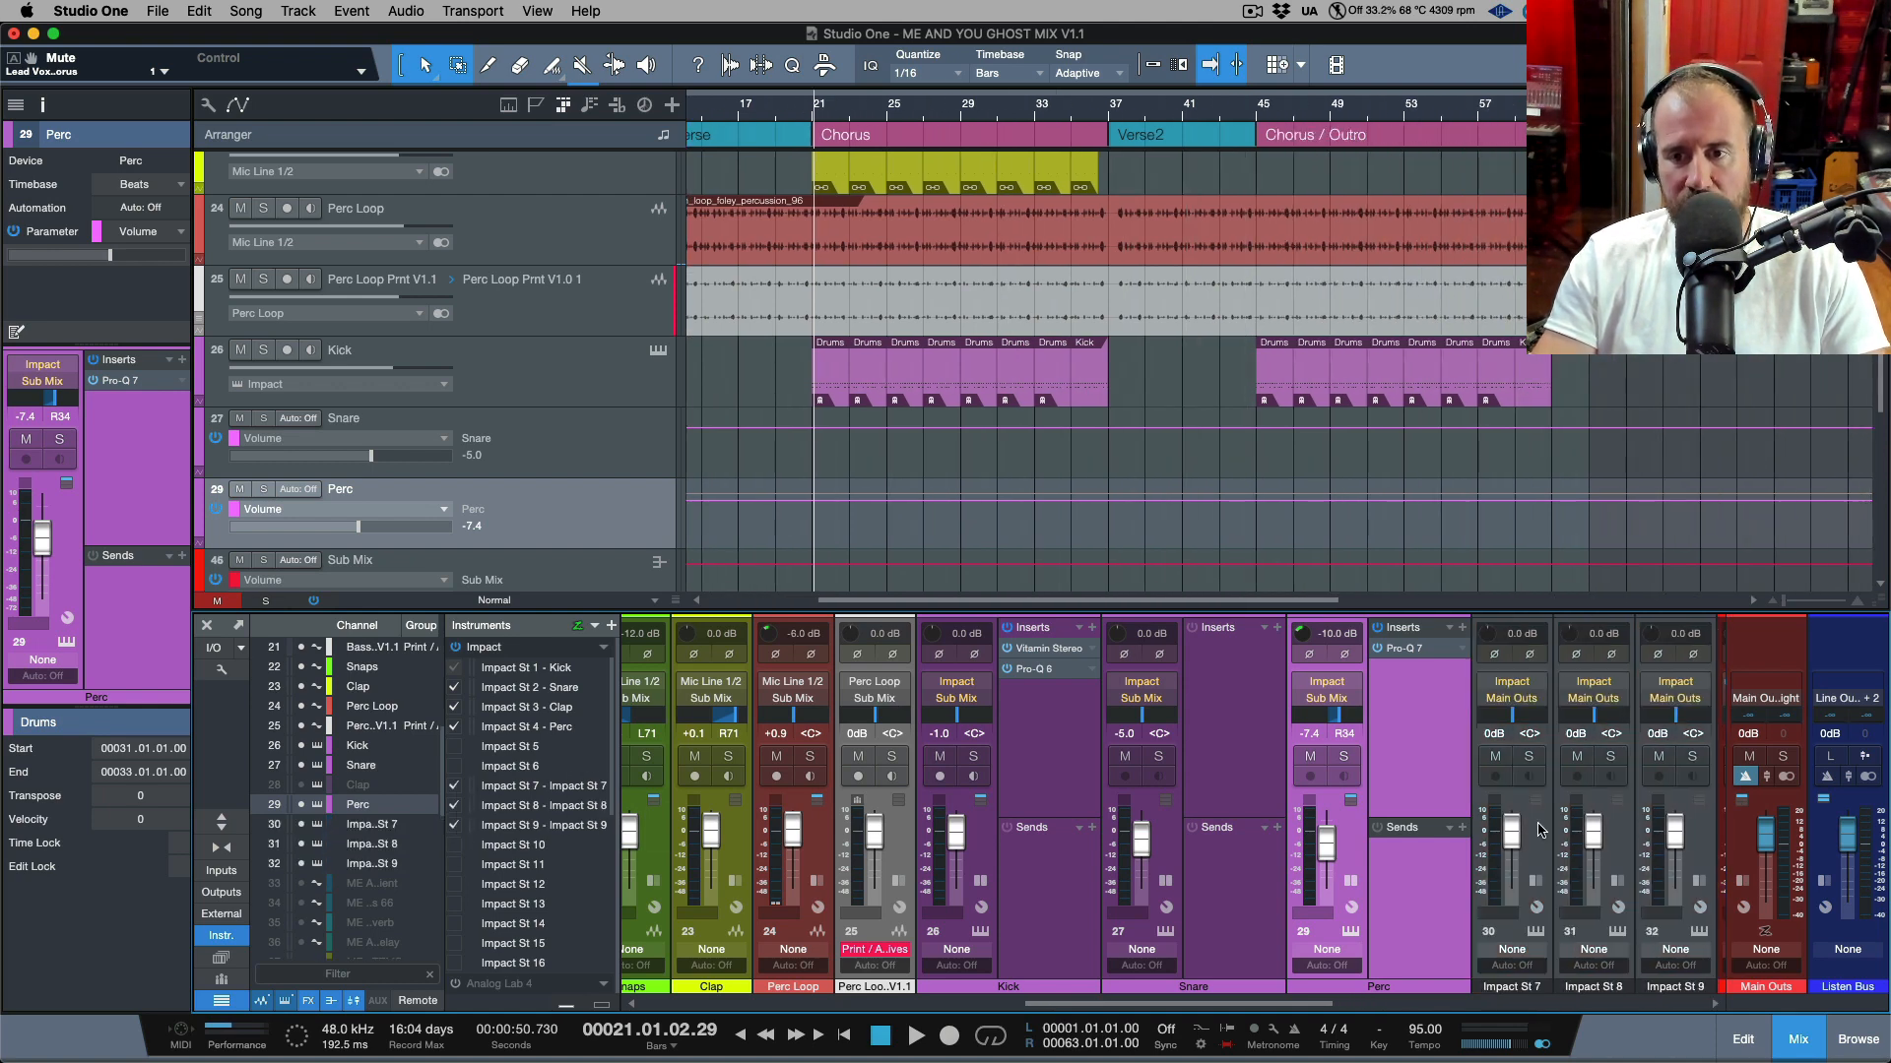
click(1538, 830)
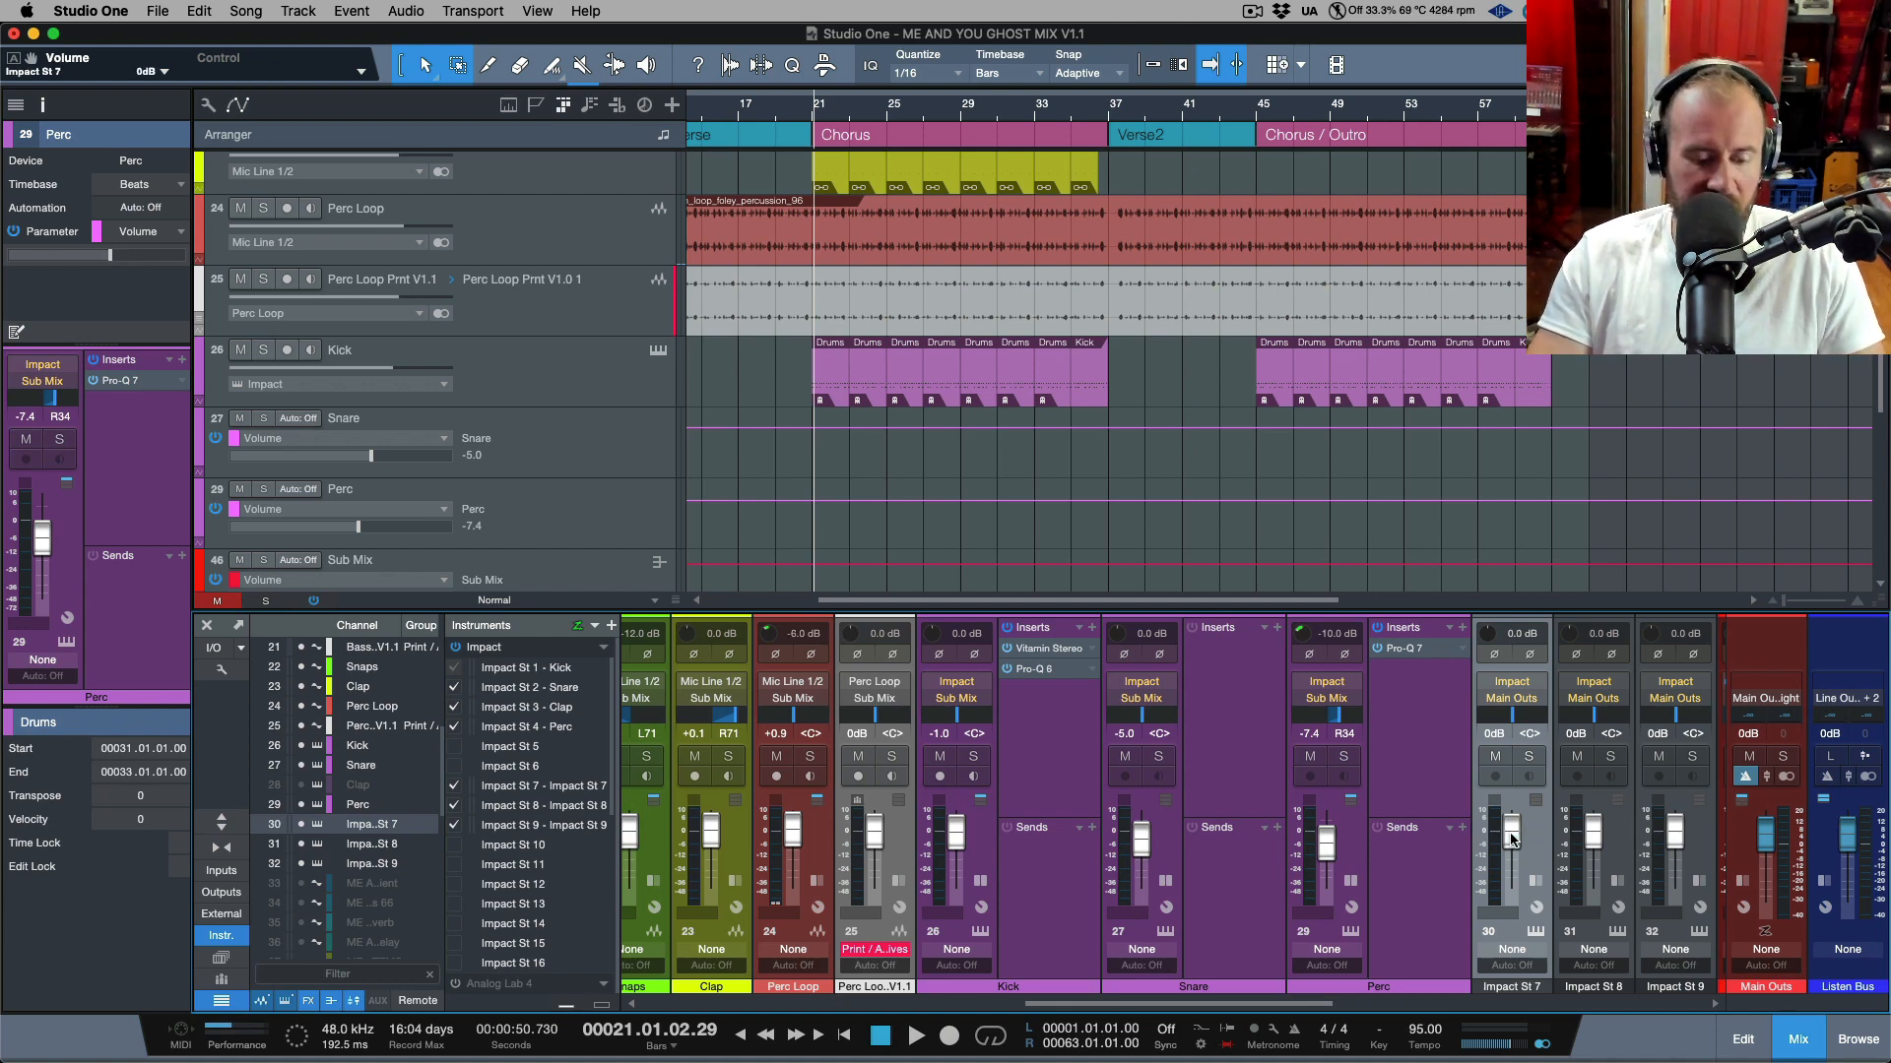
key(a)
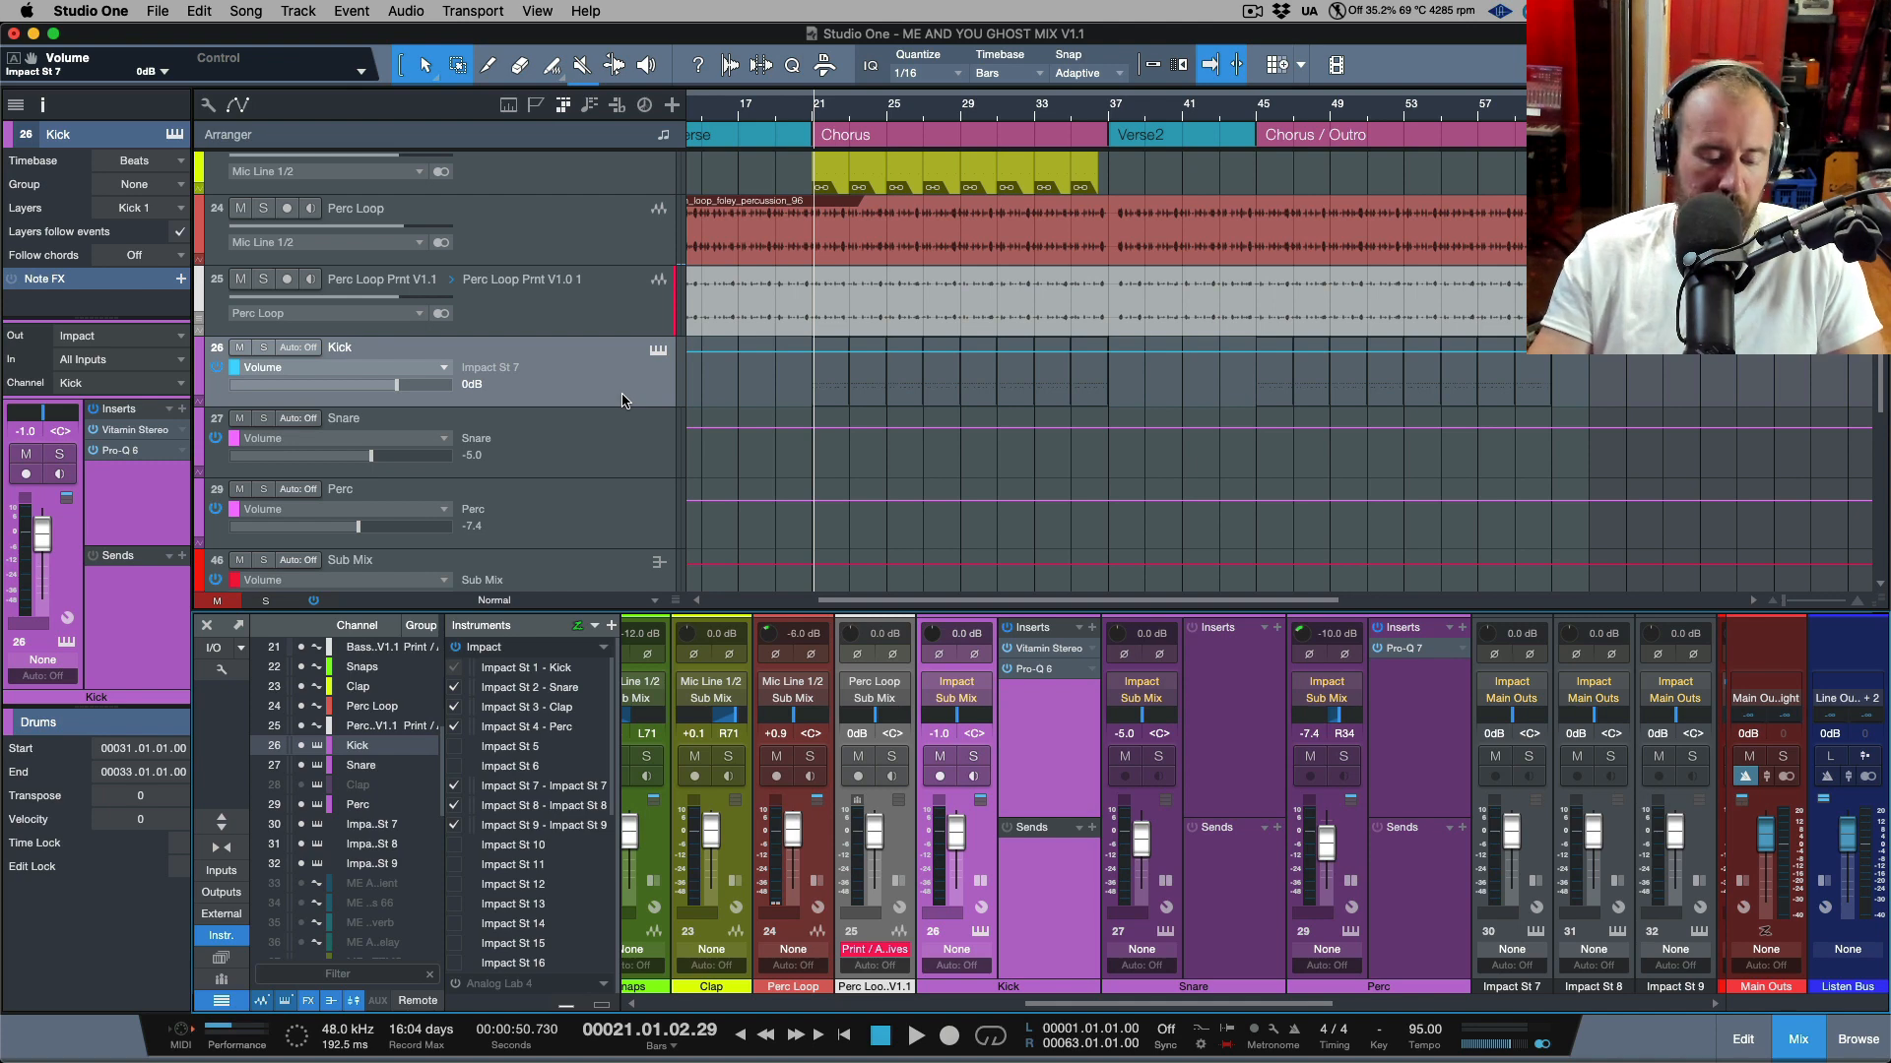
key(a)
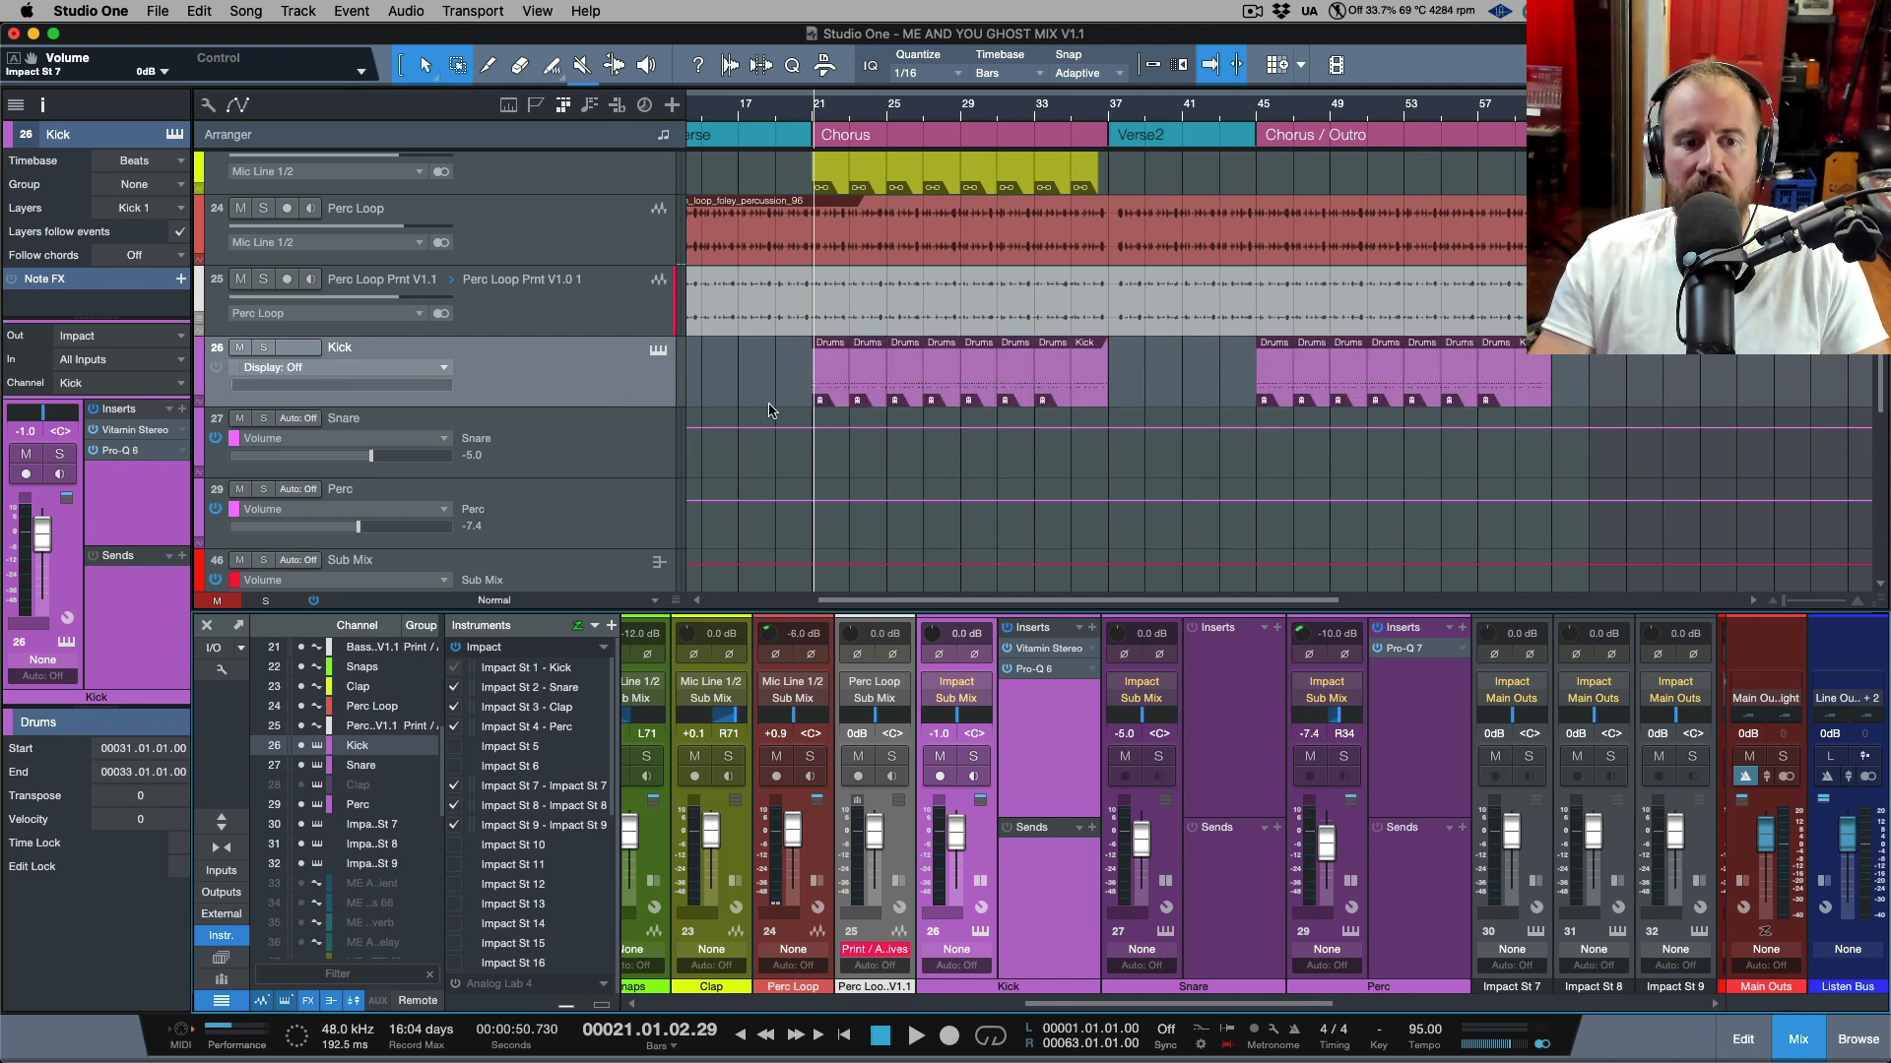
Add volume automation tracks for the Impact St 7, St 8 and St 9 output channels.
scroll(750, 414, down, 3)
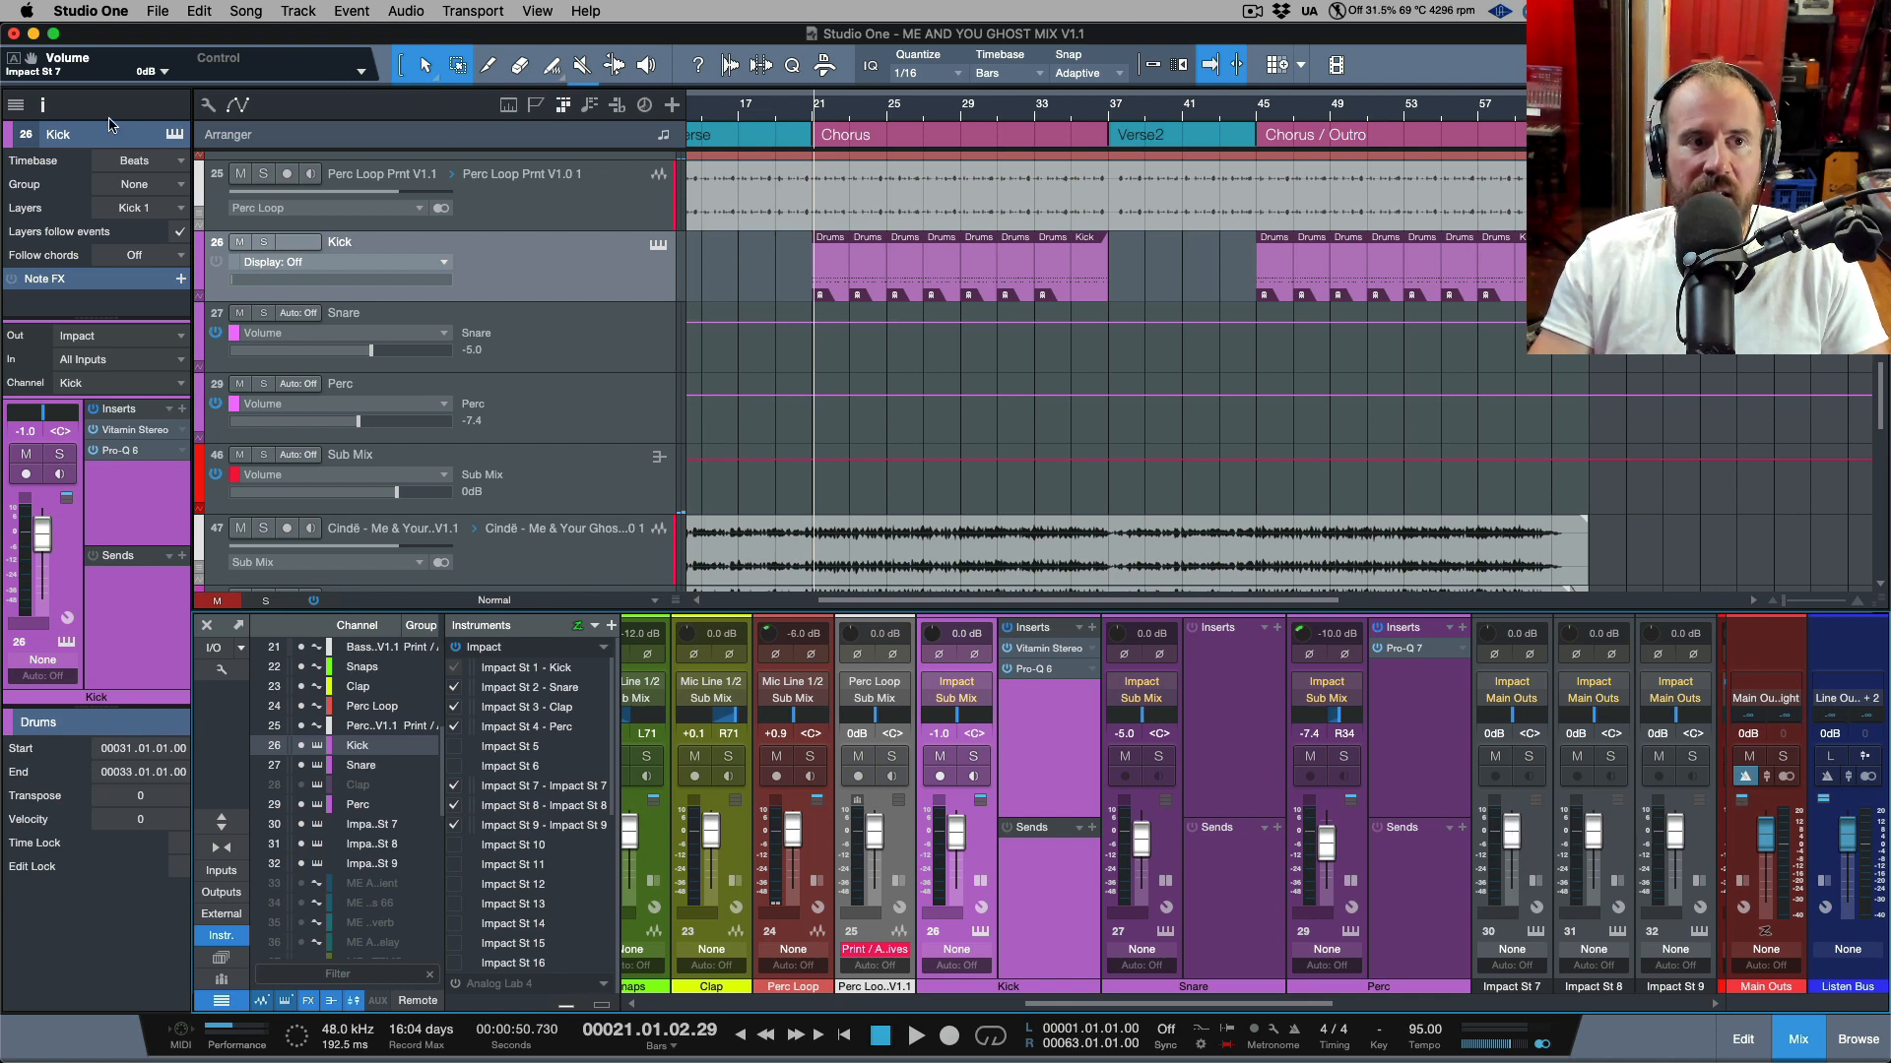
drag(33, 62, 512, 446)
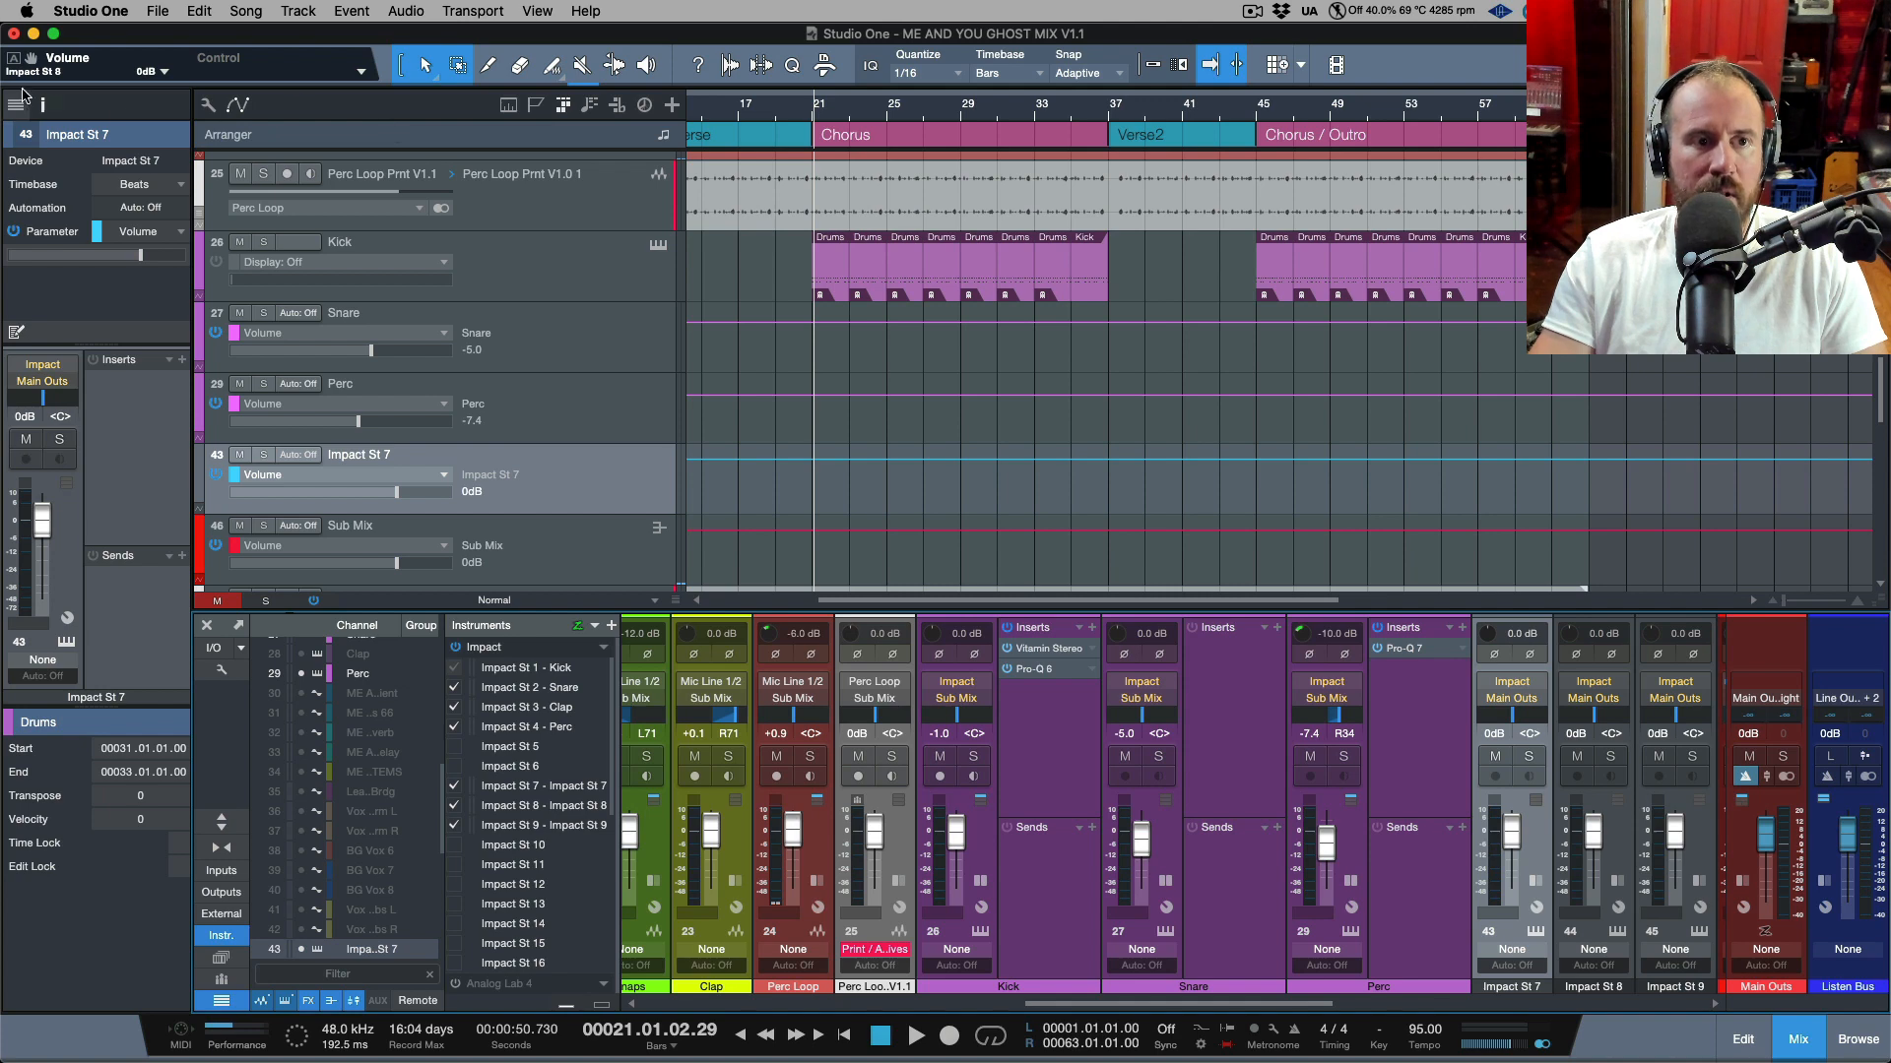
drag(32, 61, 566, 520)
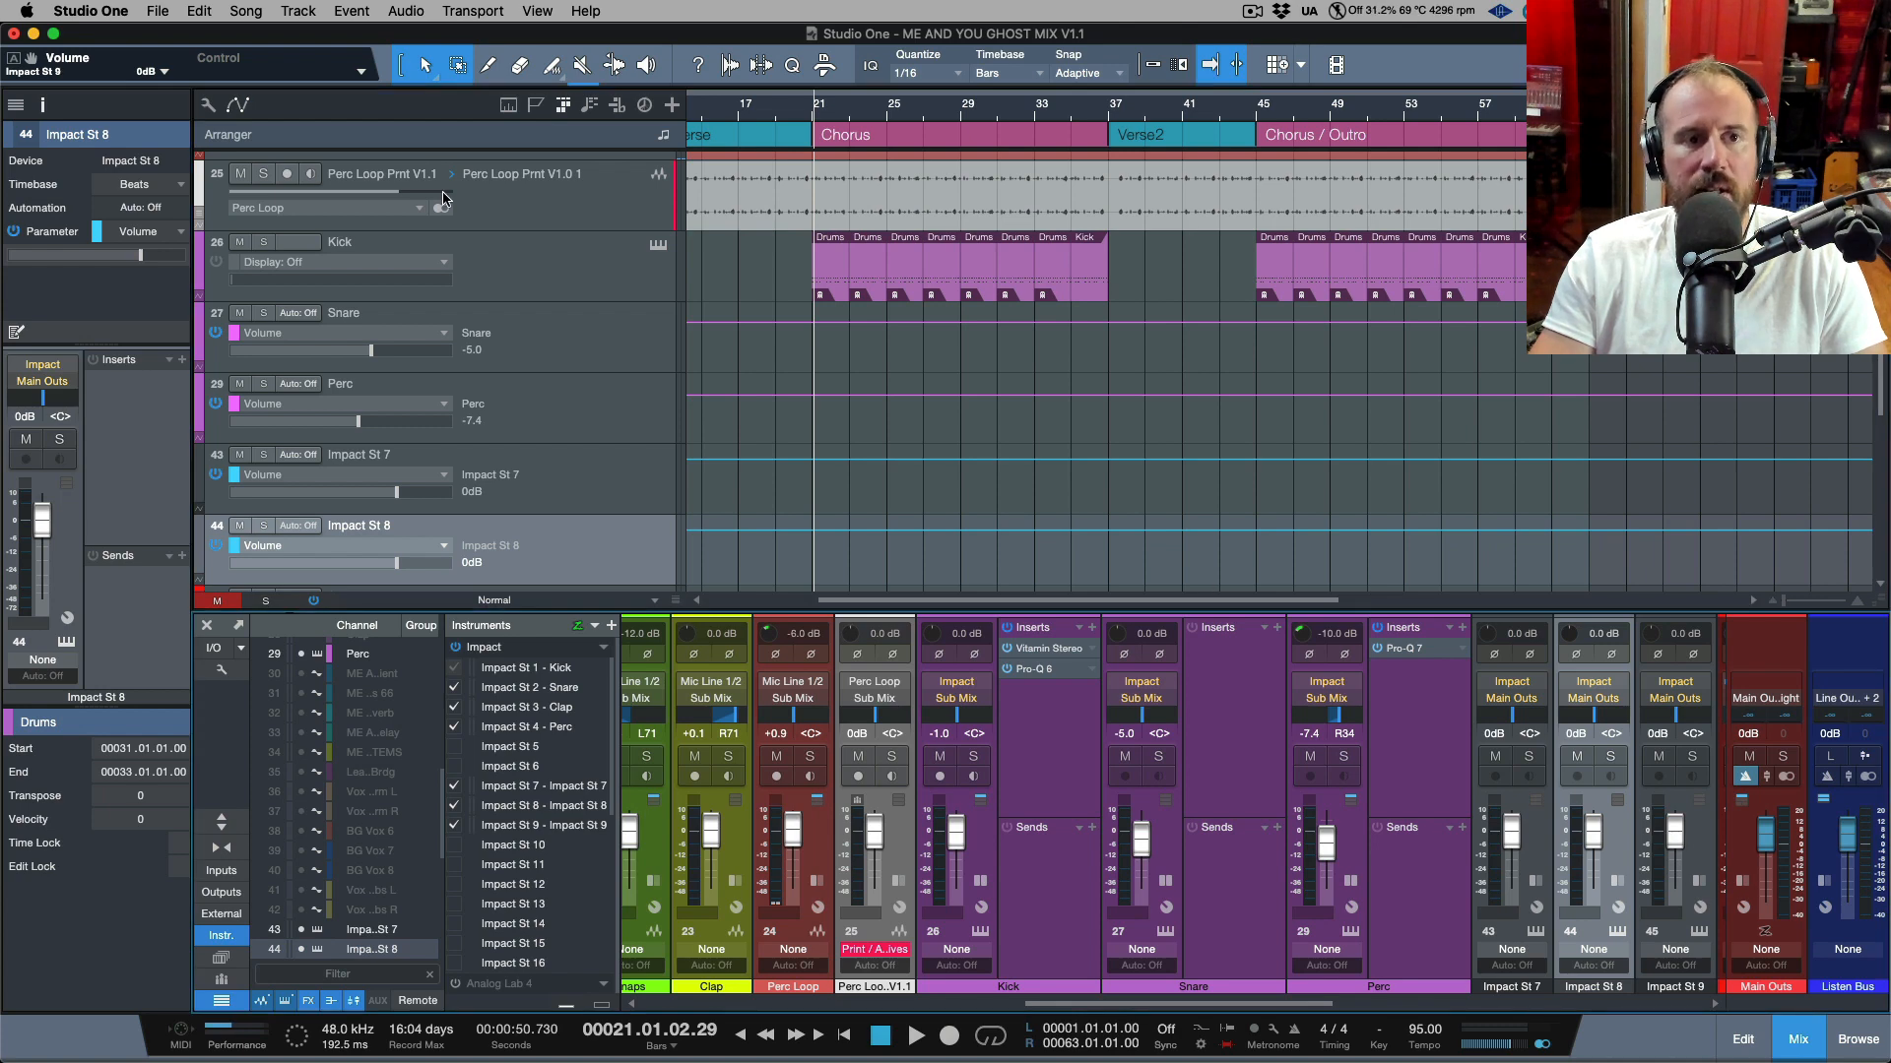
drag(30, 61, 568, 589)
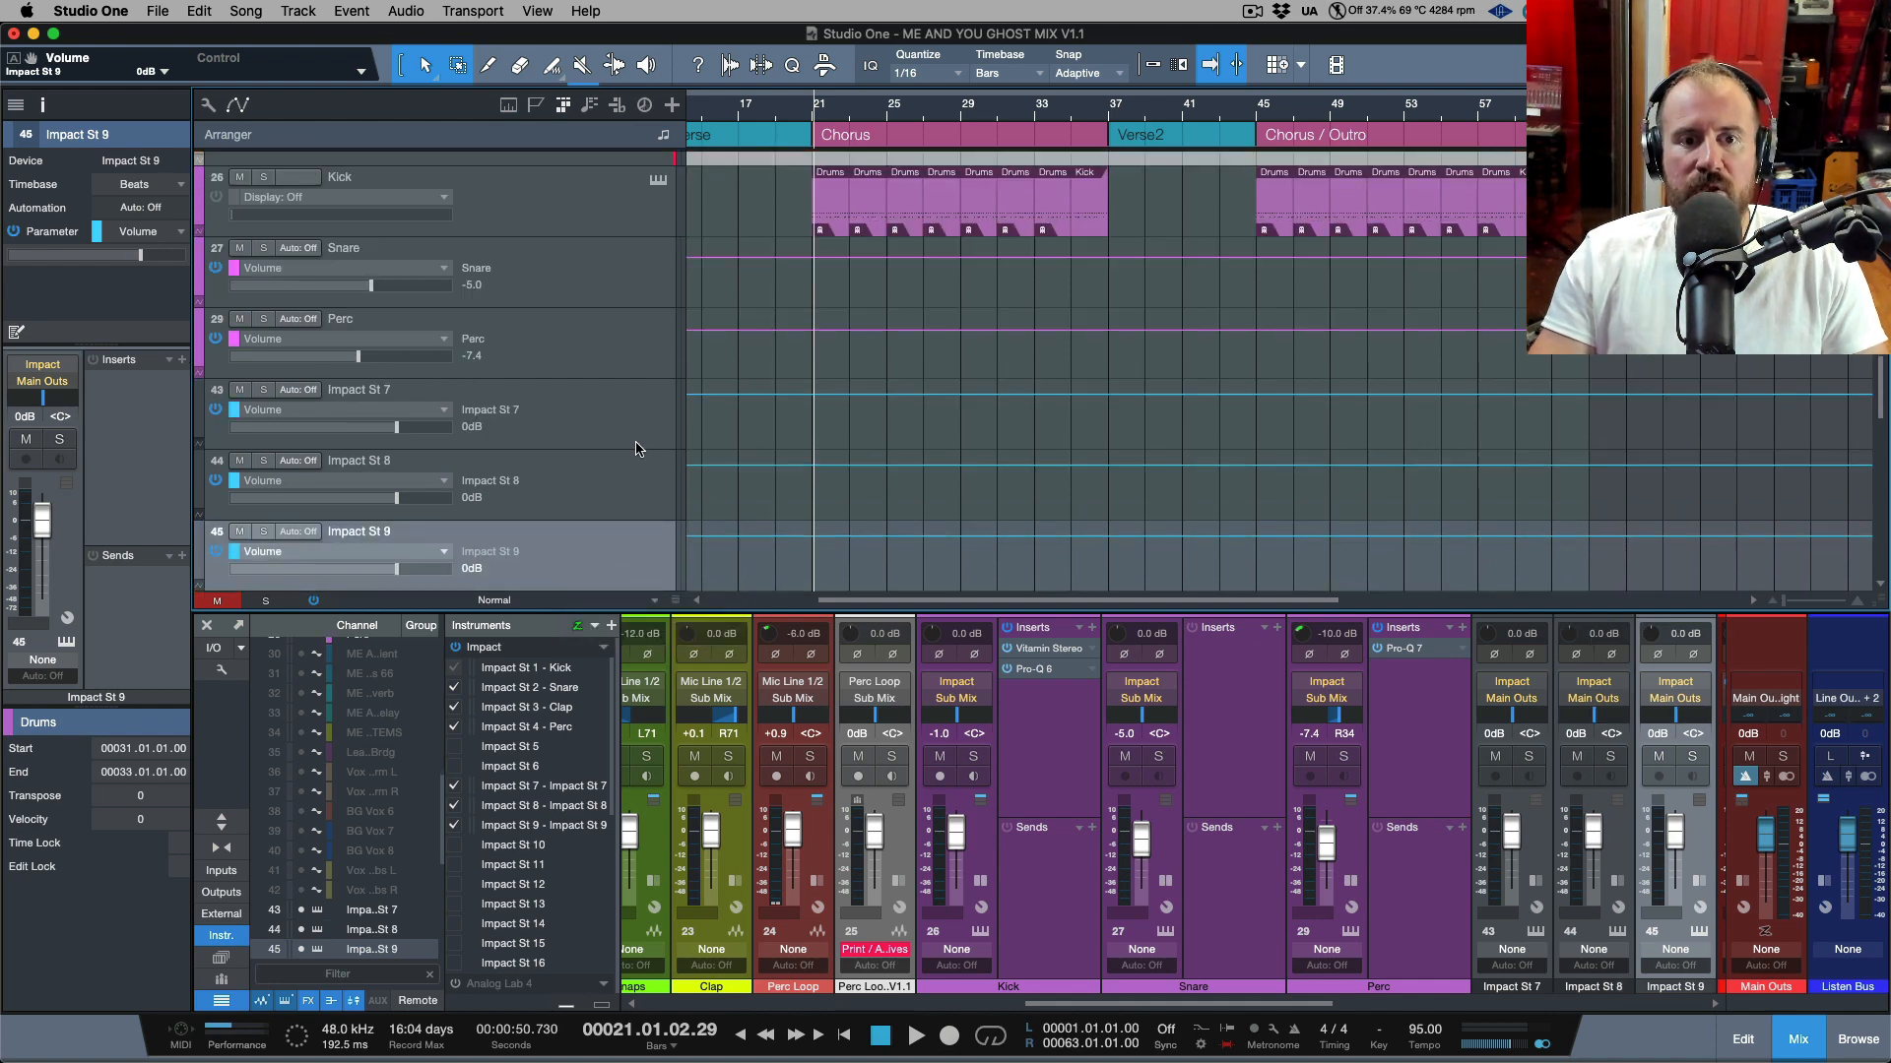
Review the Snare, Perc, Kick and new Impact output tracks by selecting each in turn.
scroll(635, 433, up, 1)
click(618, 307)
click(608, 361)
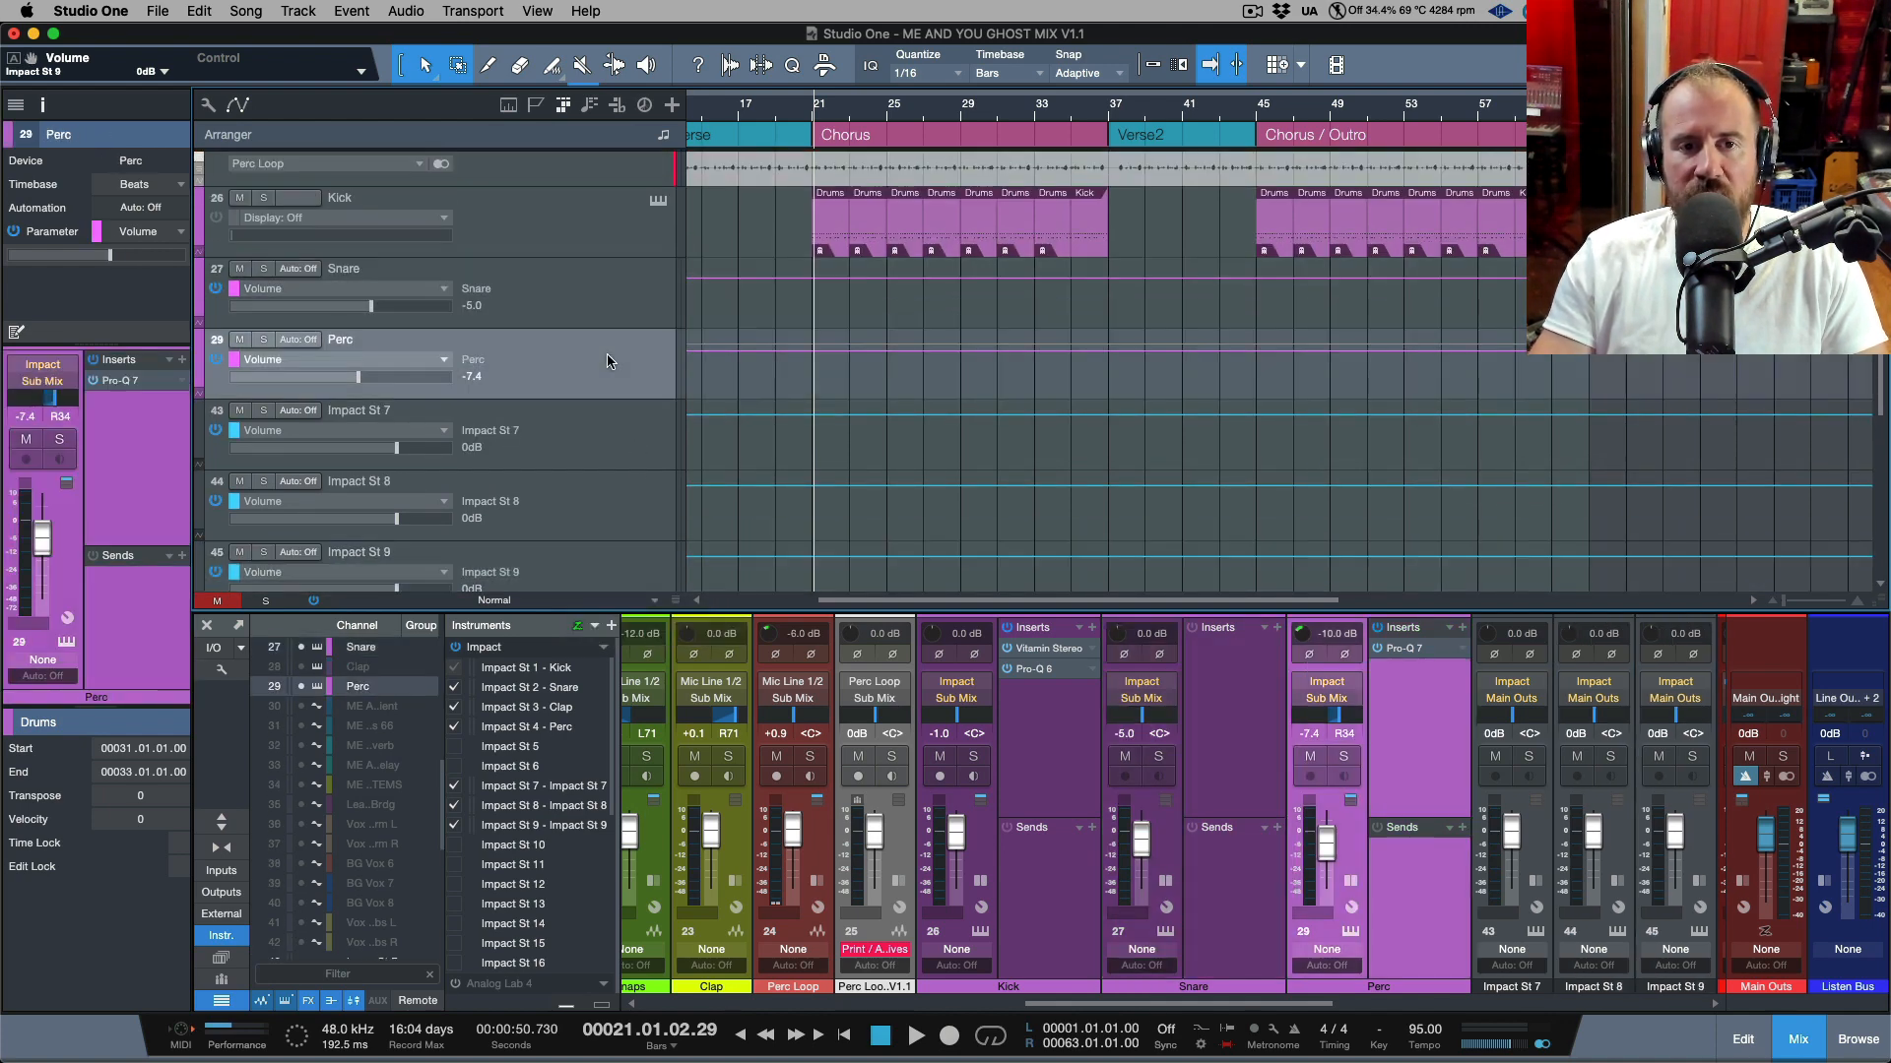
click(608, 315)
click(593, 374)
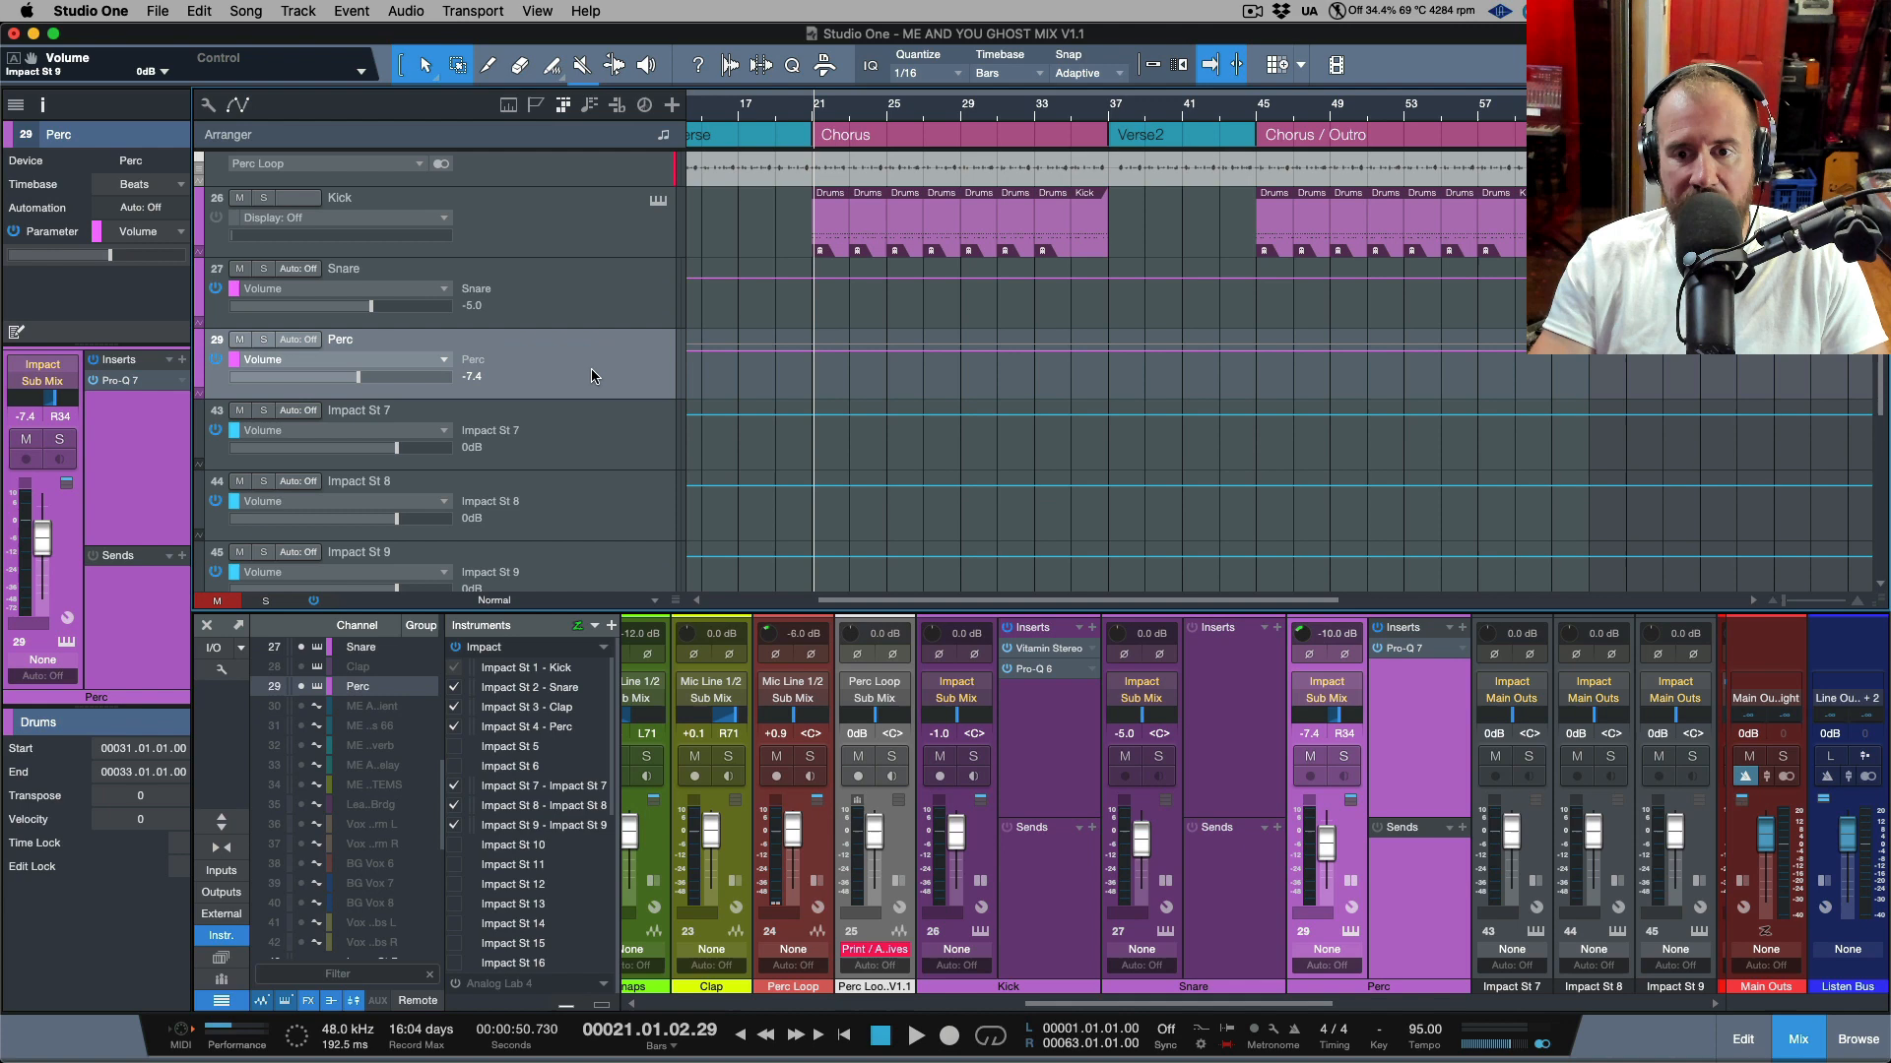
click(610, 445)
click(607, 496)
click(623, 557)
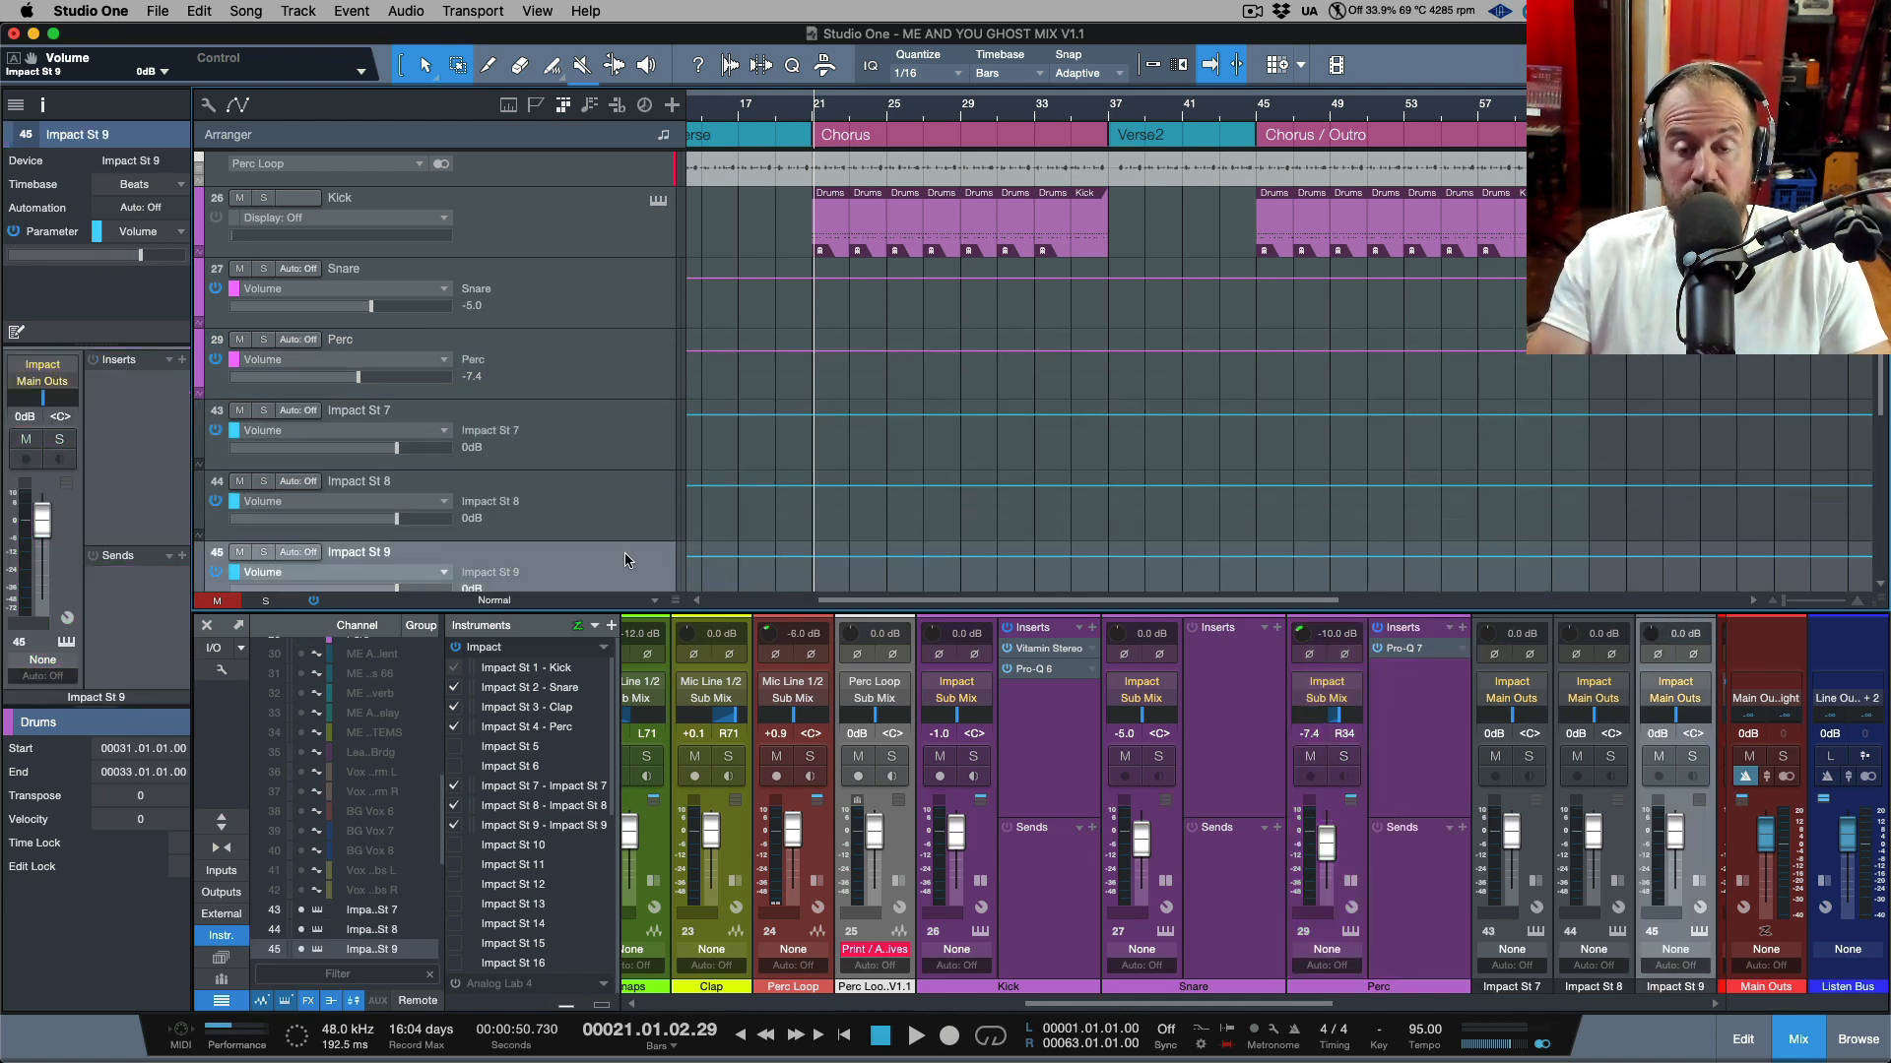
click(591, 220)
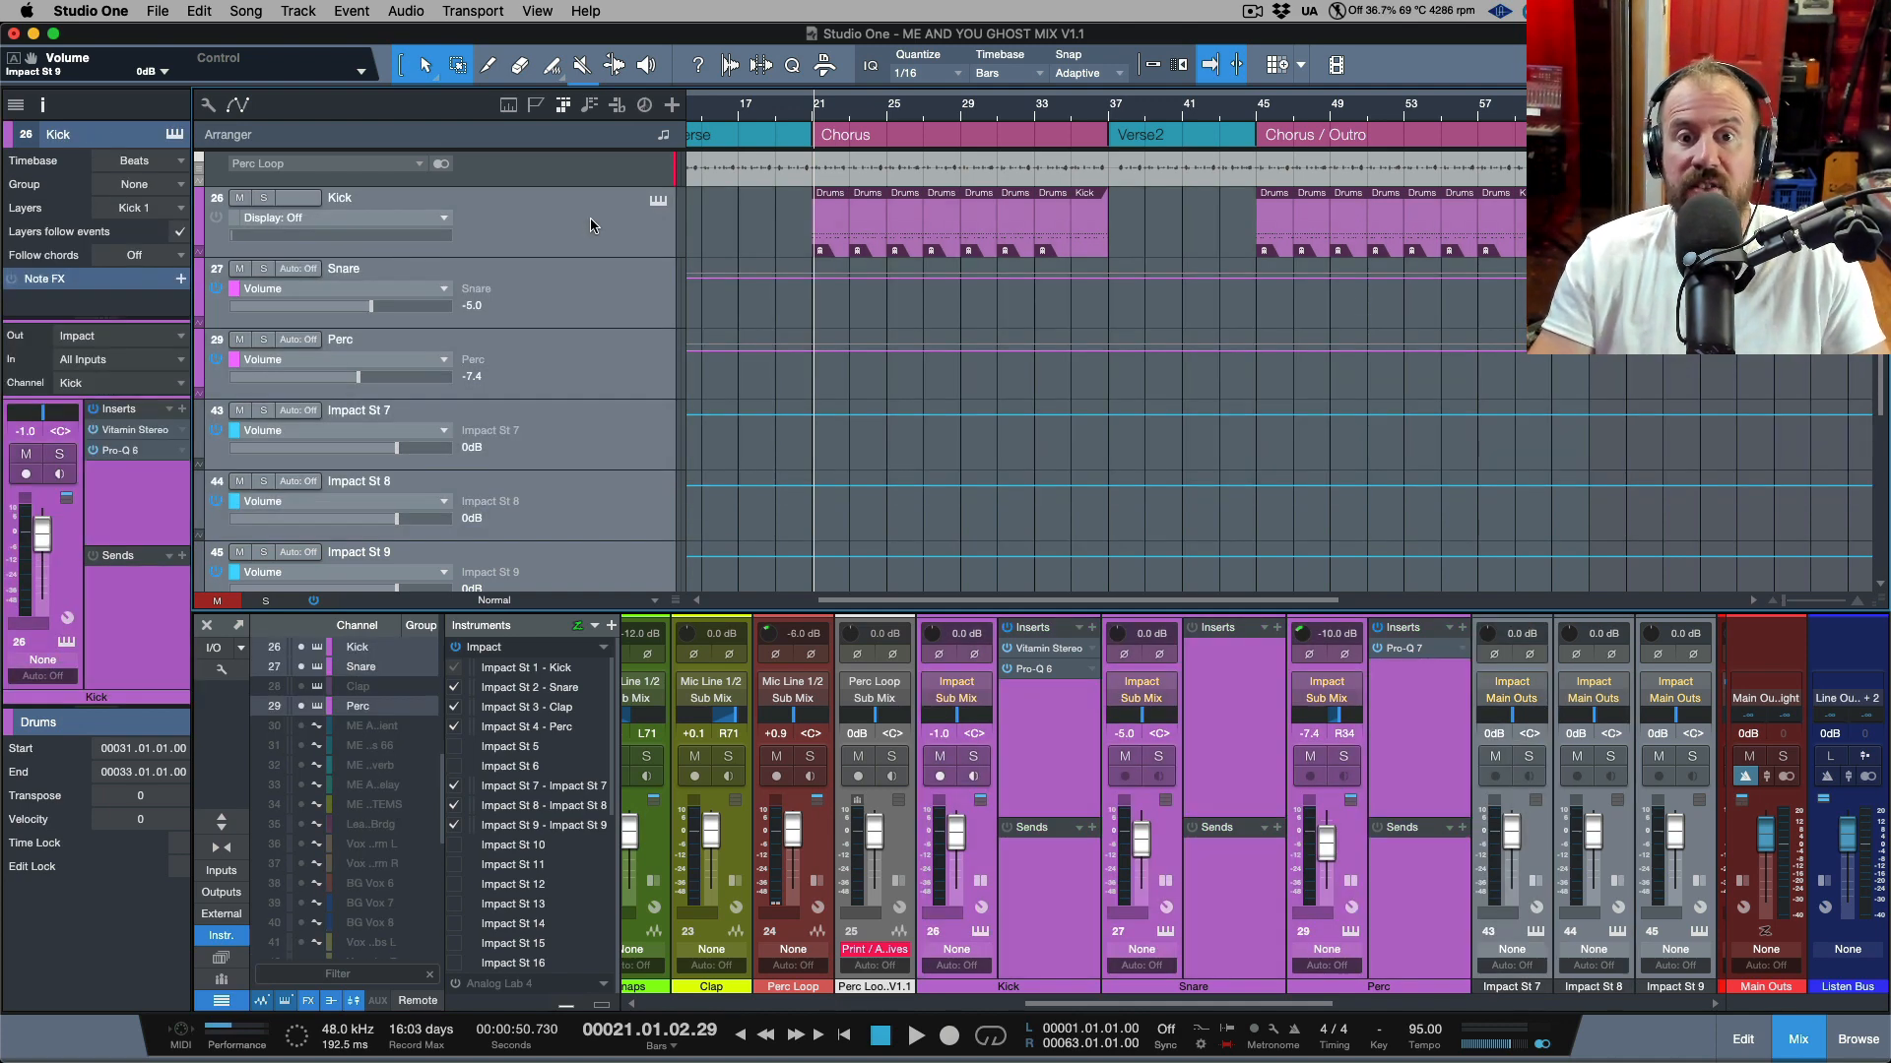
click(611, 304)
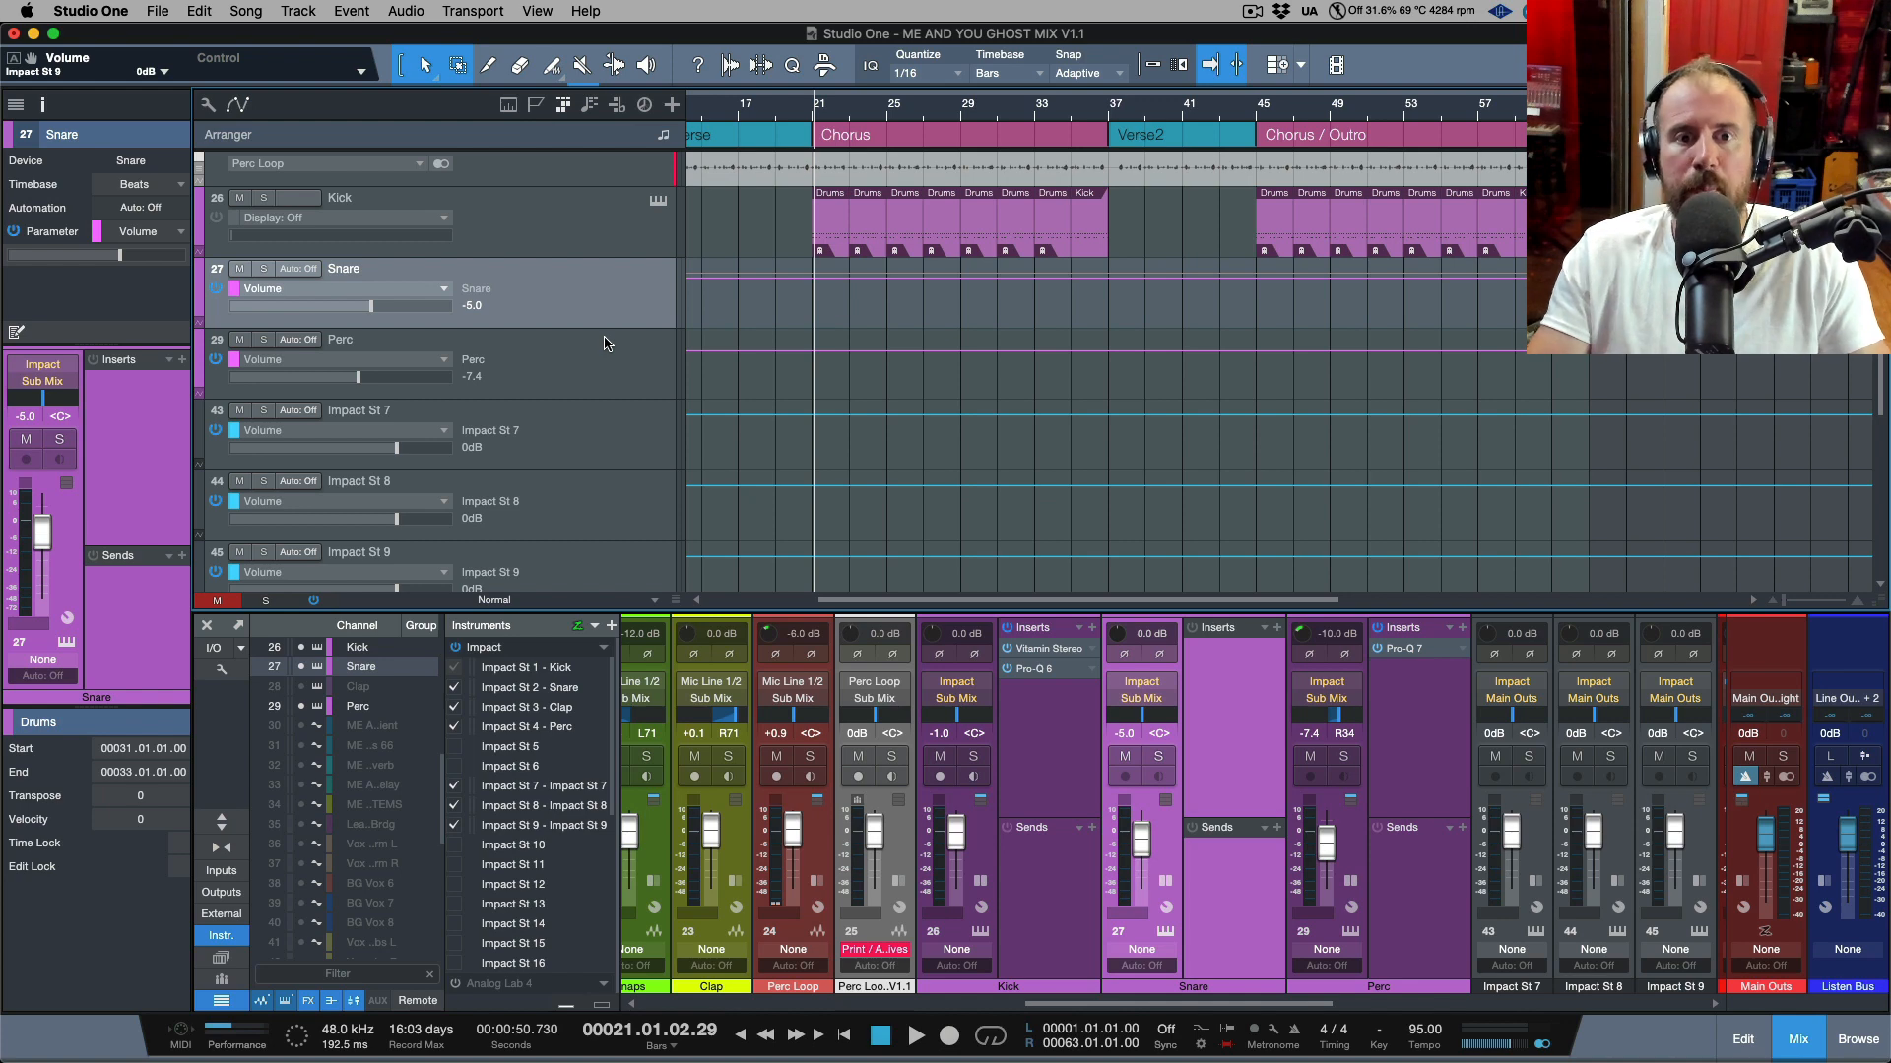
click(622, 253)
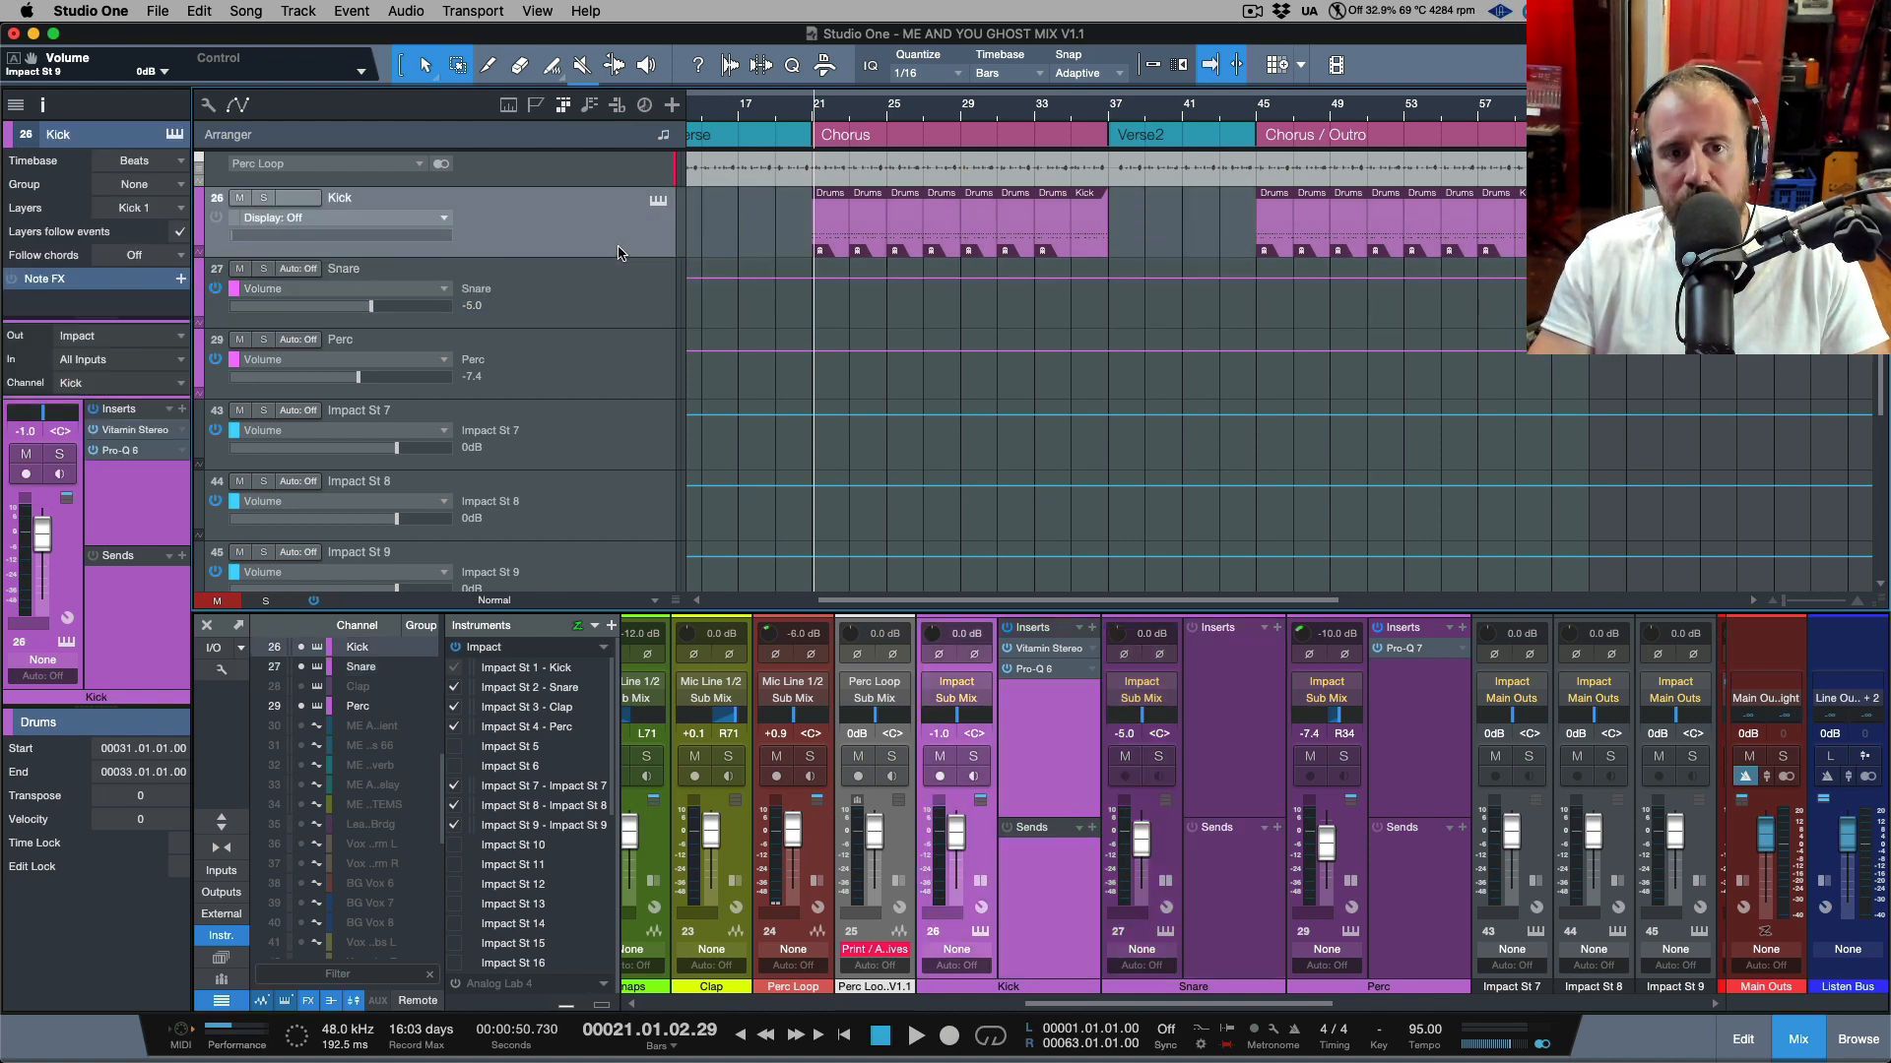
Open the Kick part in the drum editor to check its pad names, then close the editor.
double_click(838, 239)
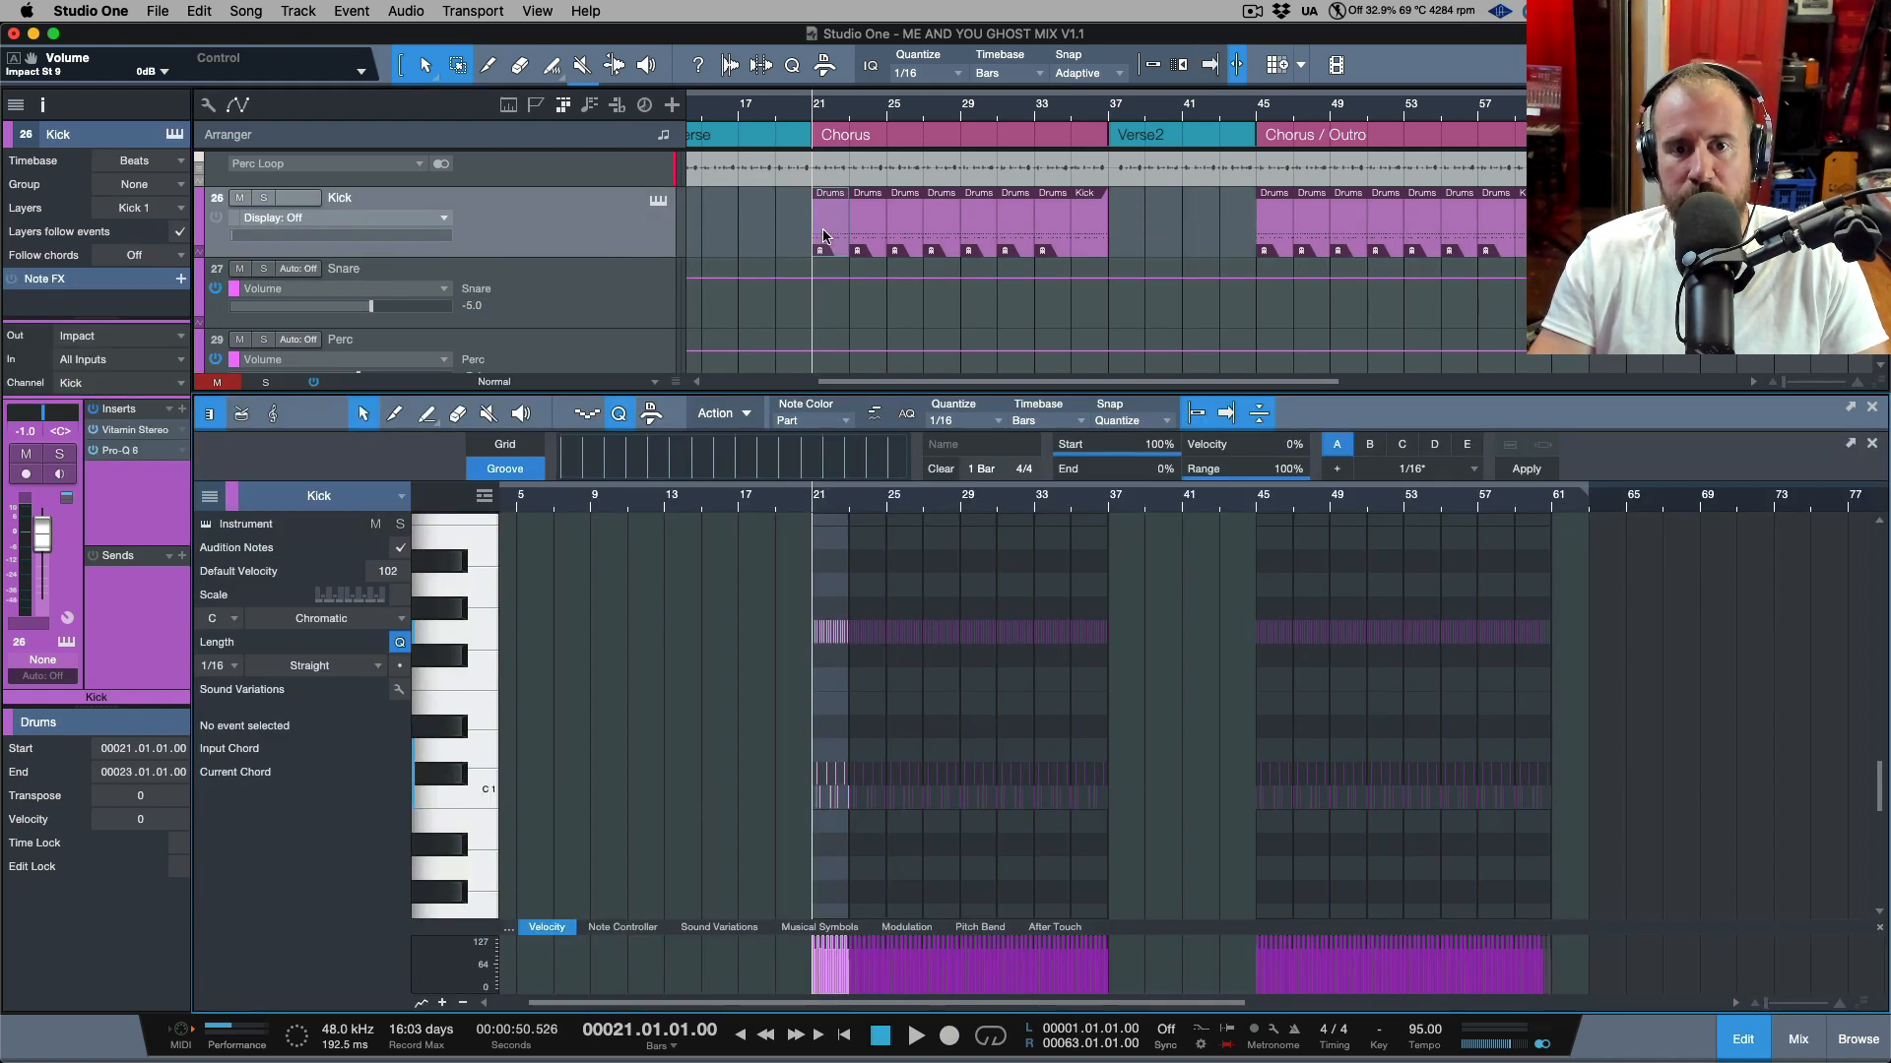
click(243, 416)
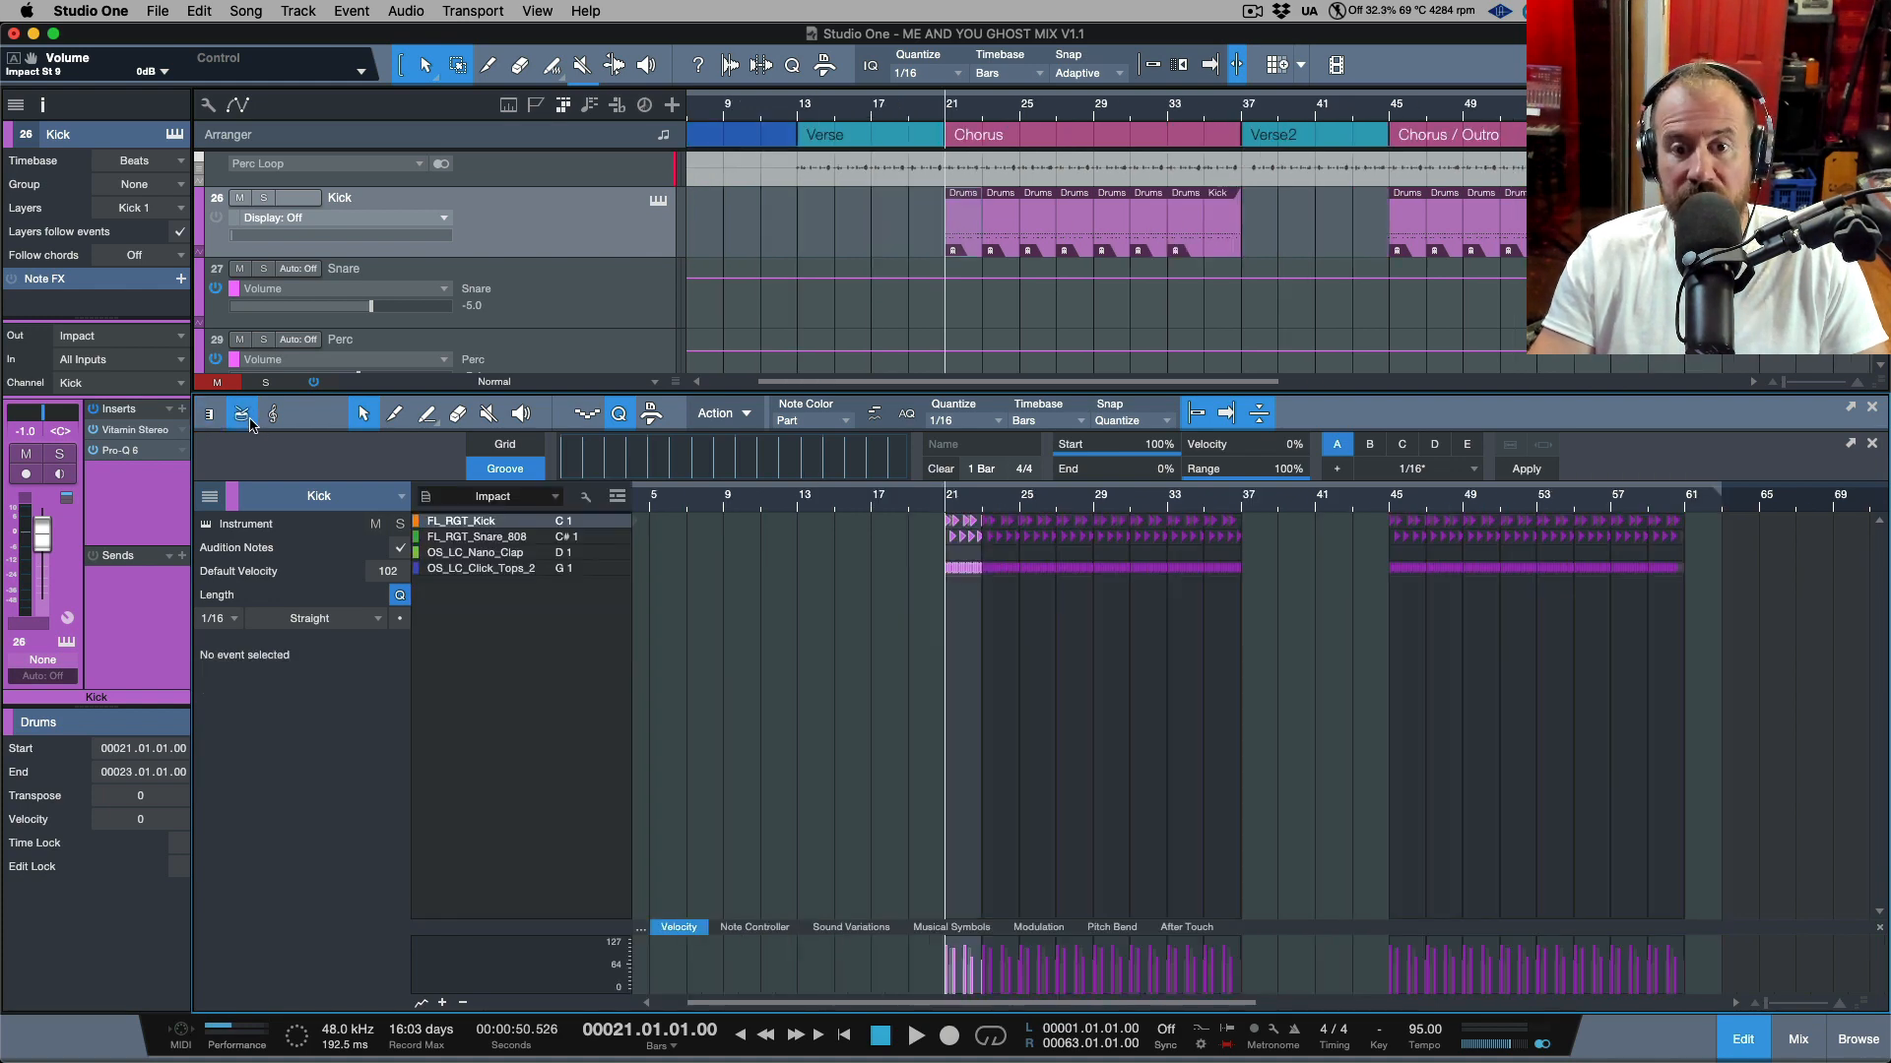
click(1871, 409)
Delete the Impact St 7, St 8 and St 9 tracks from the arrangement.
scroll(394, 560, up, 3)
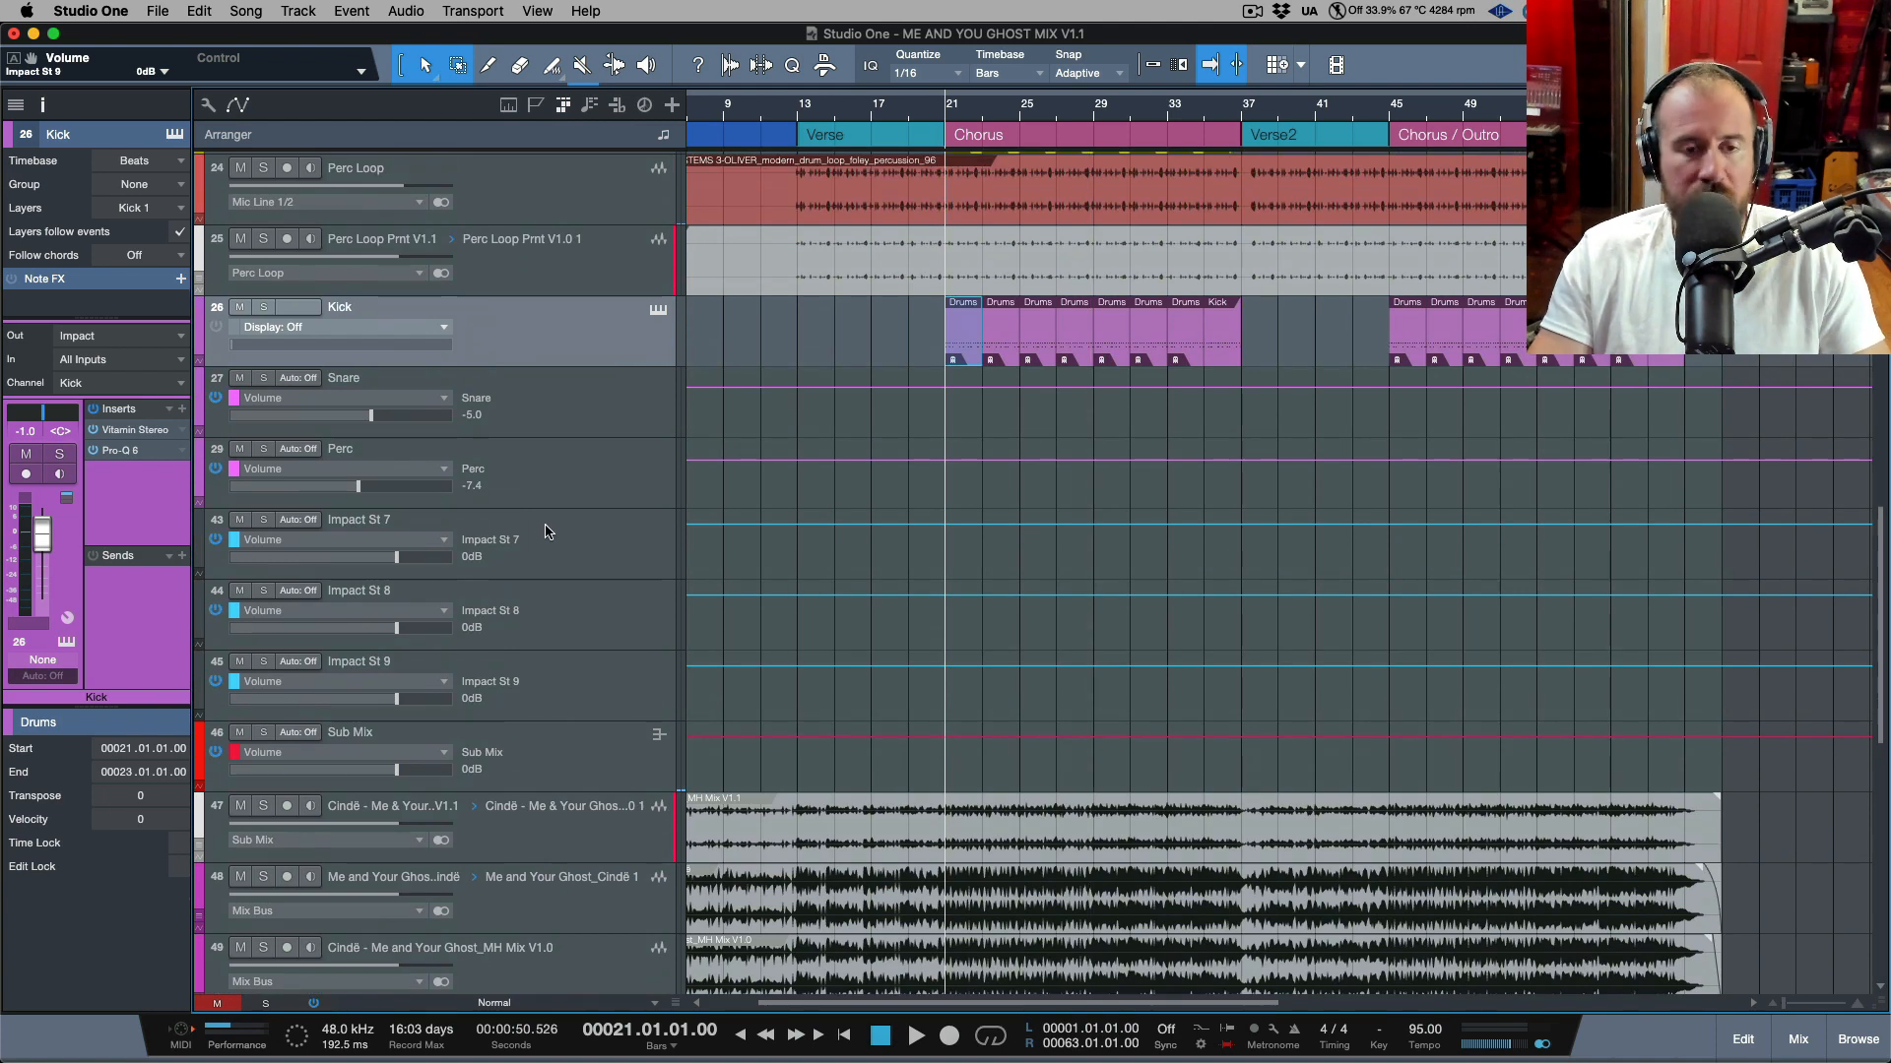
click(582, 478)
click(593, 548)
click(622, 626)
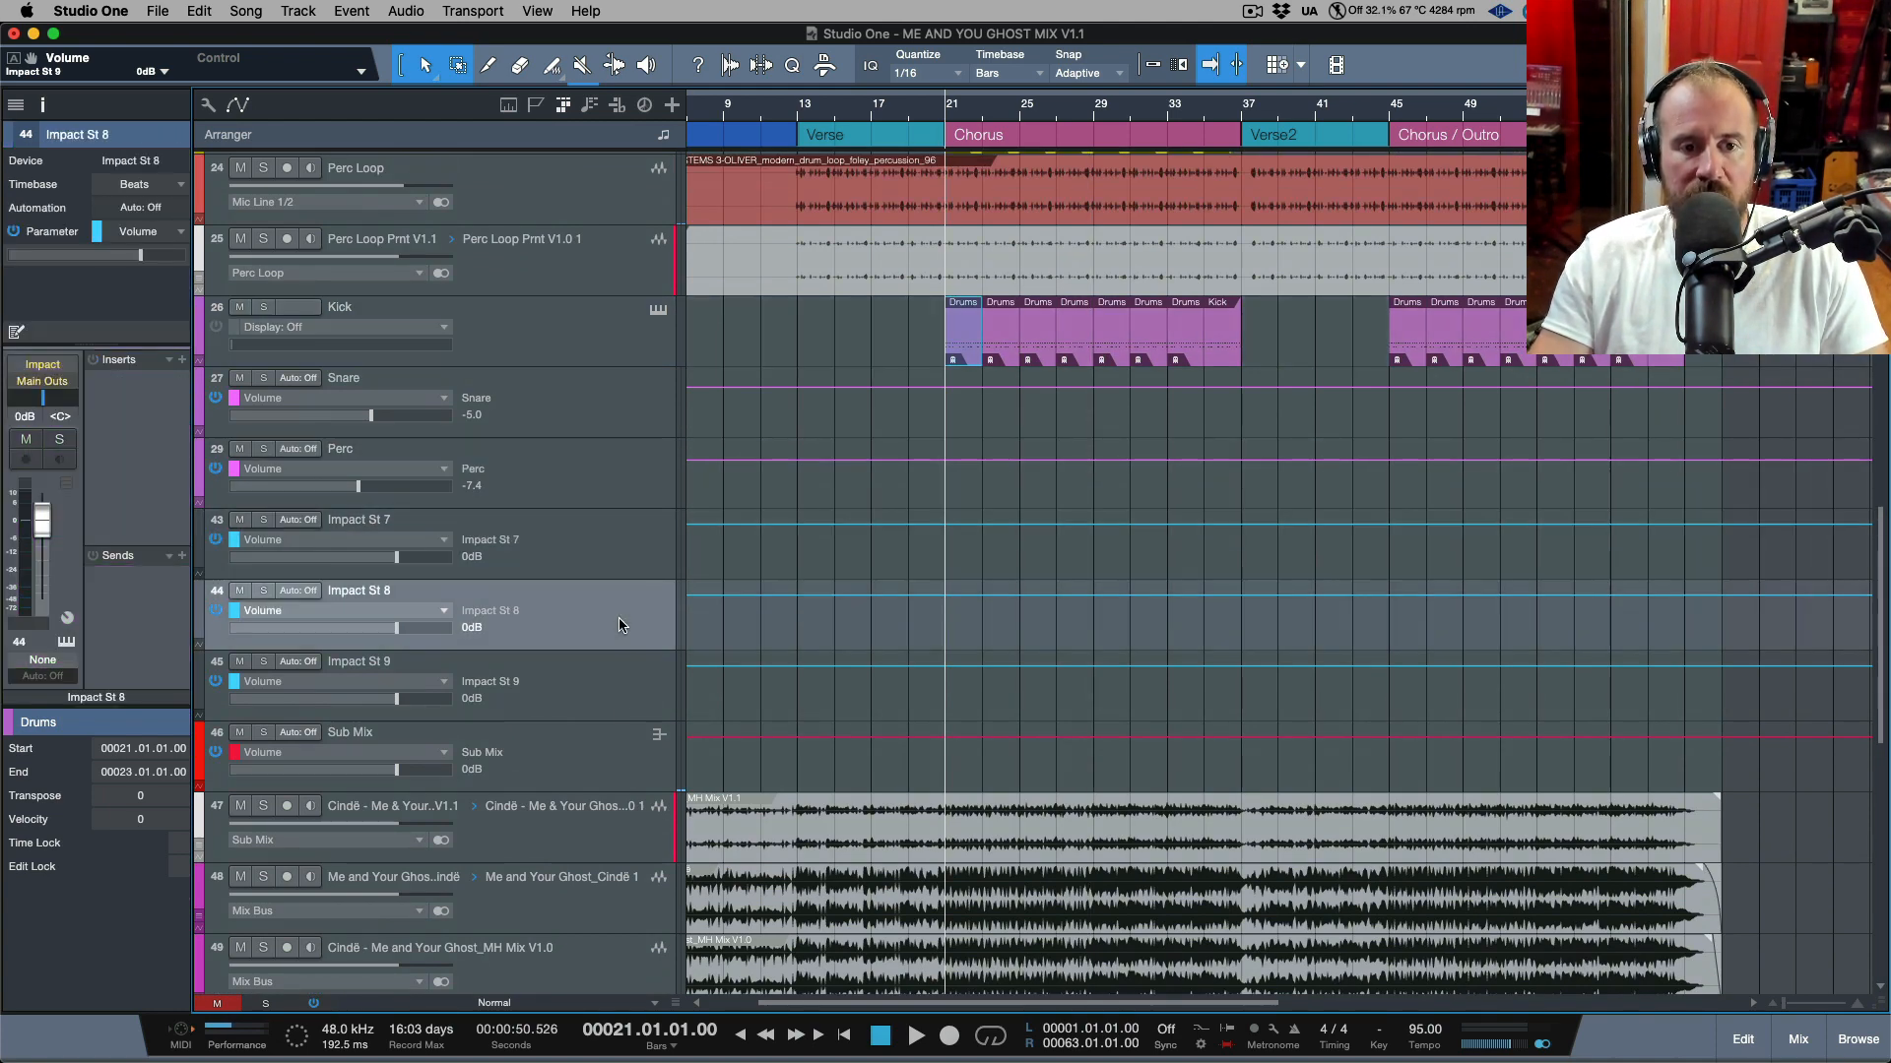
click(620, 717)
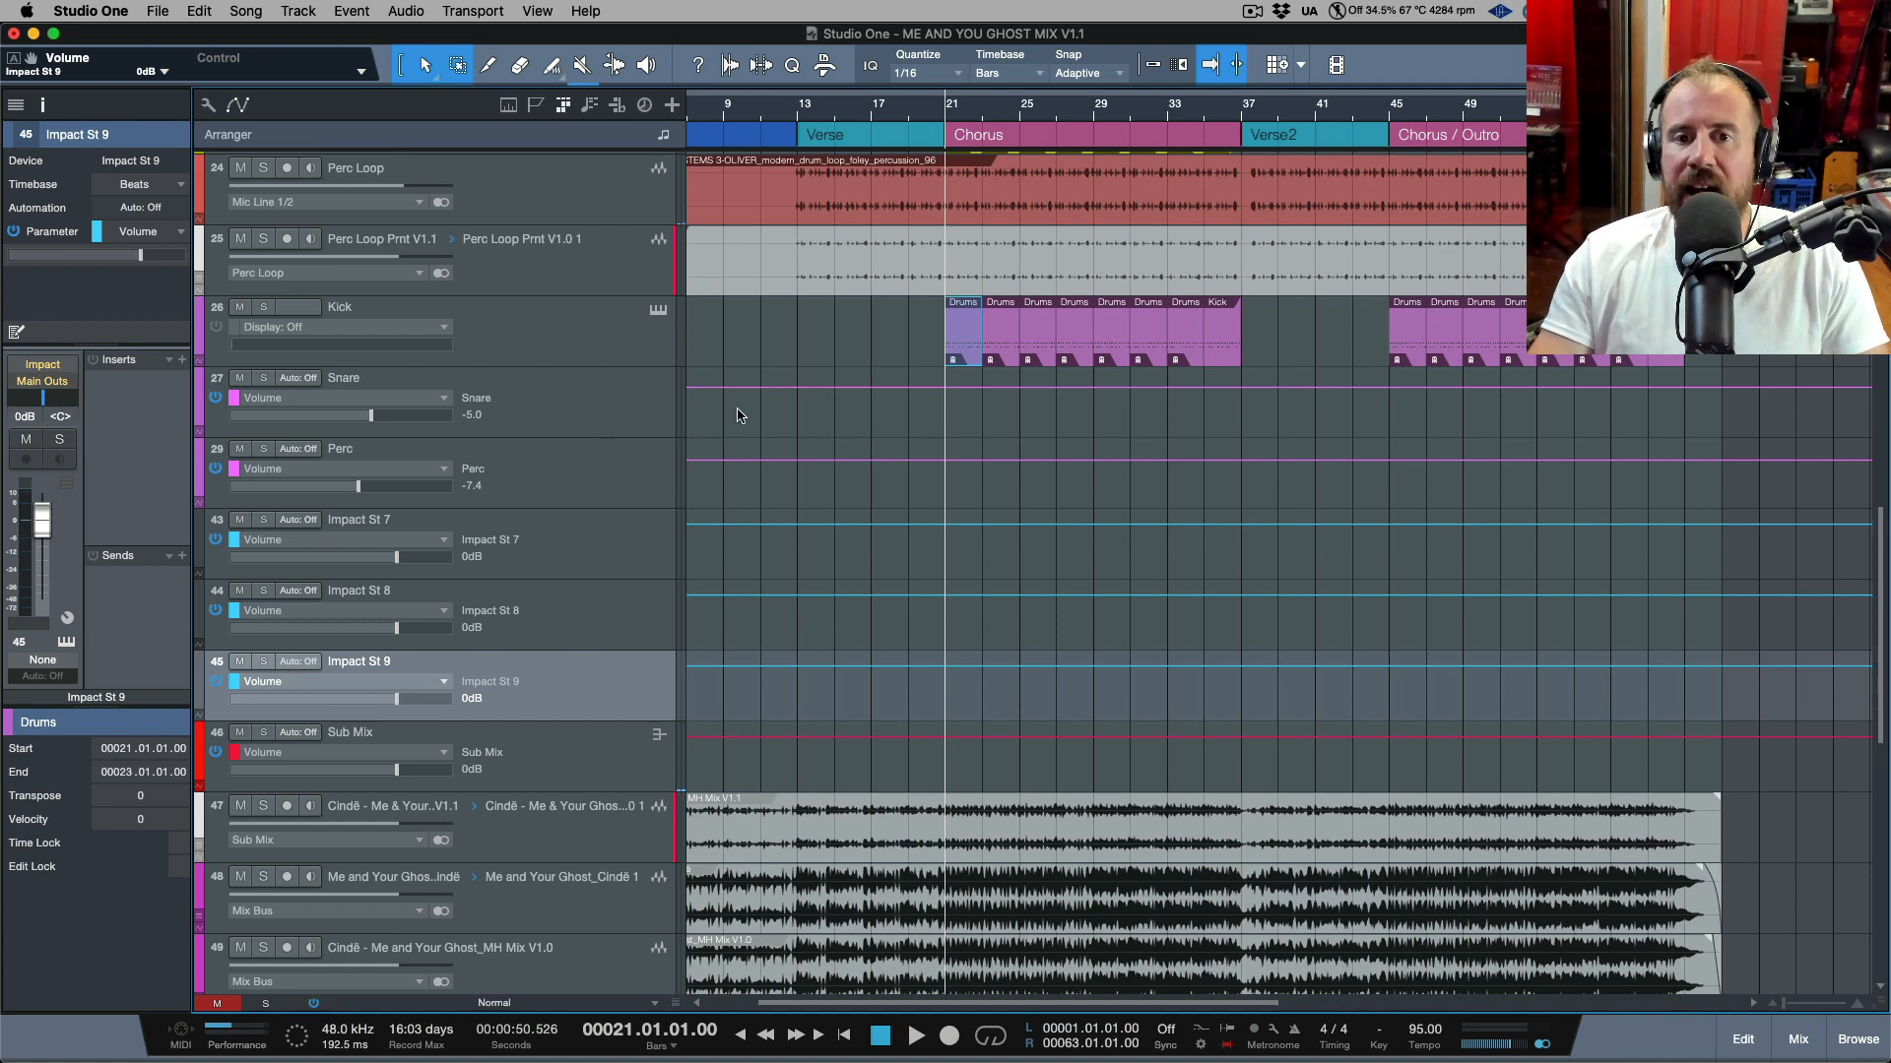
scroll(740, 417, up, 1)
click(589, 574)
shift+click(610, 724)
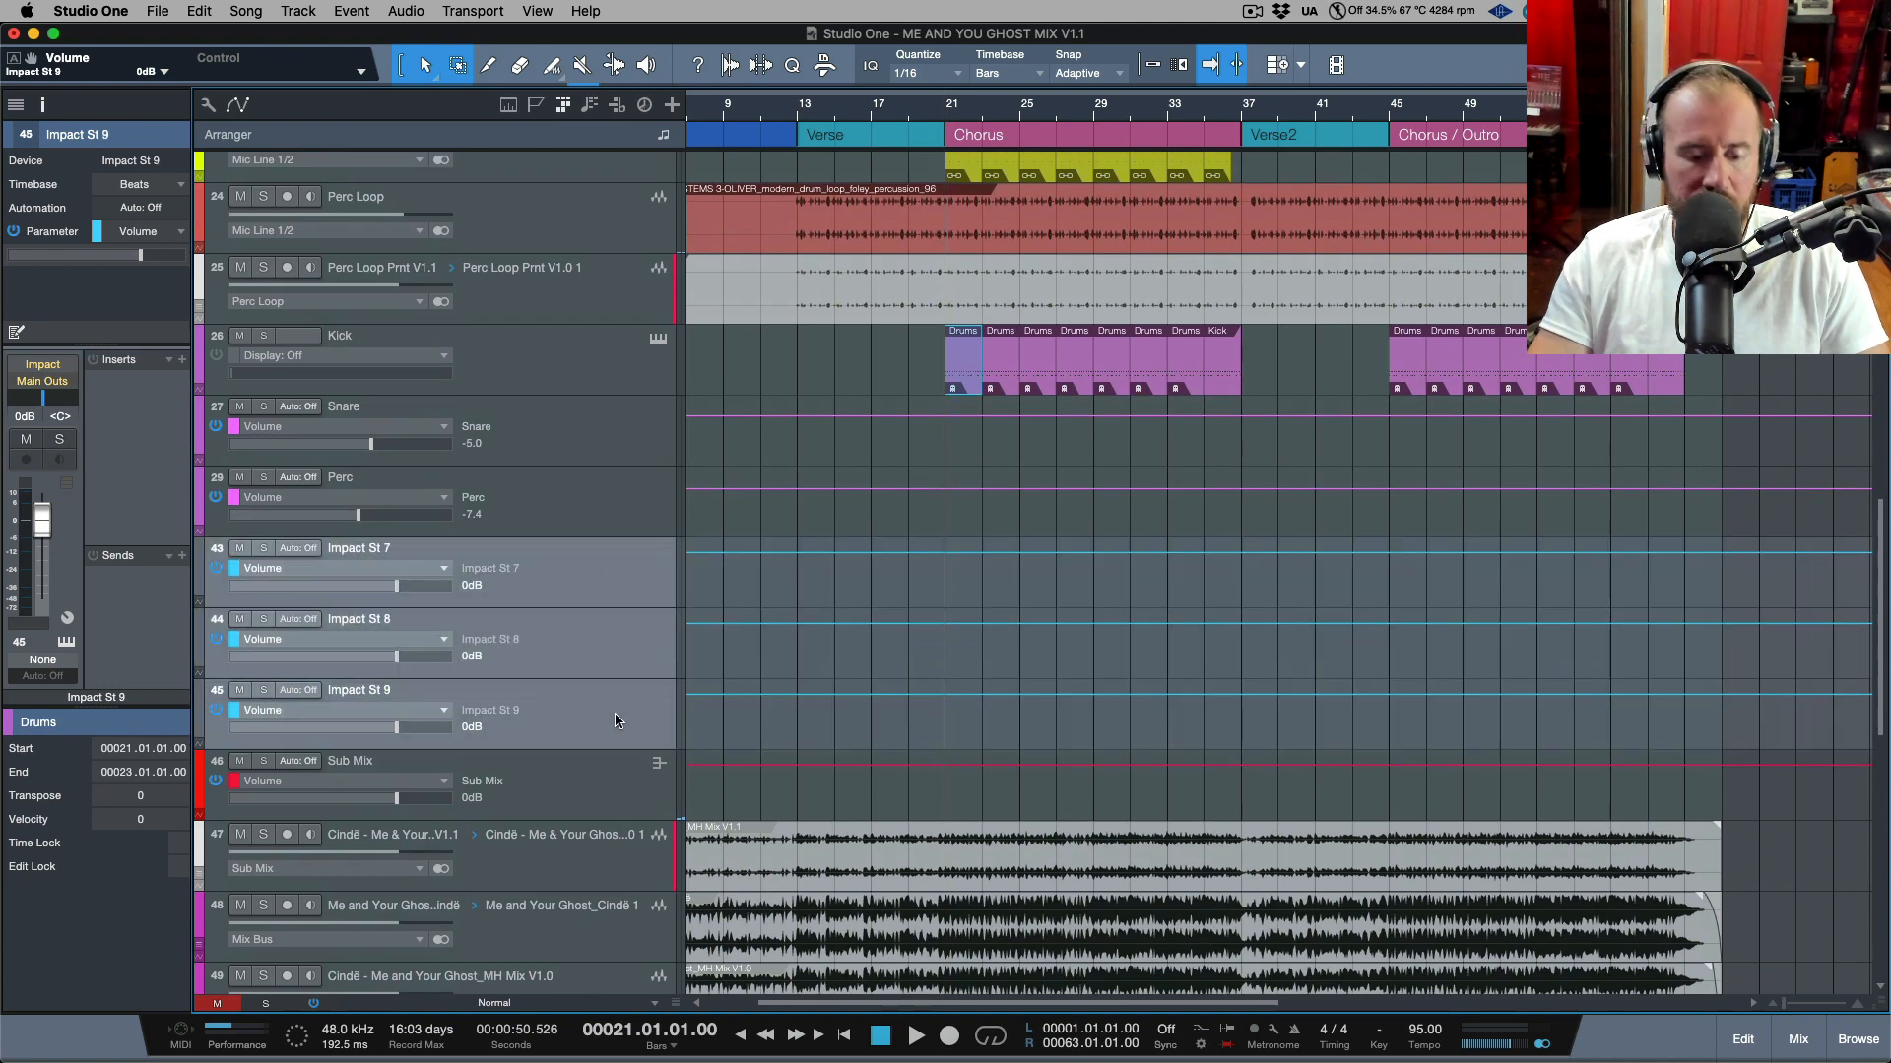
key(Delete)
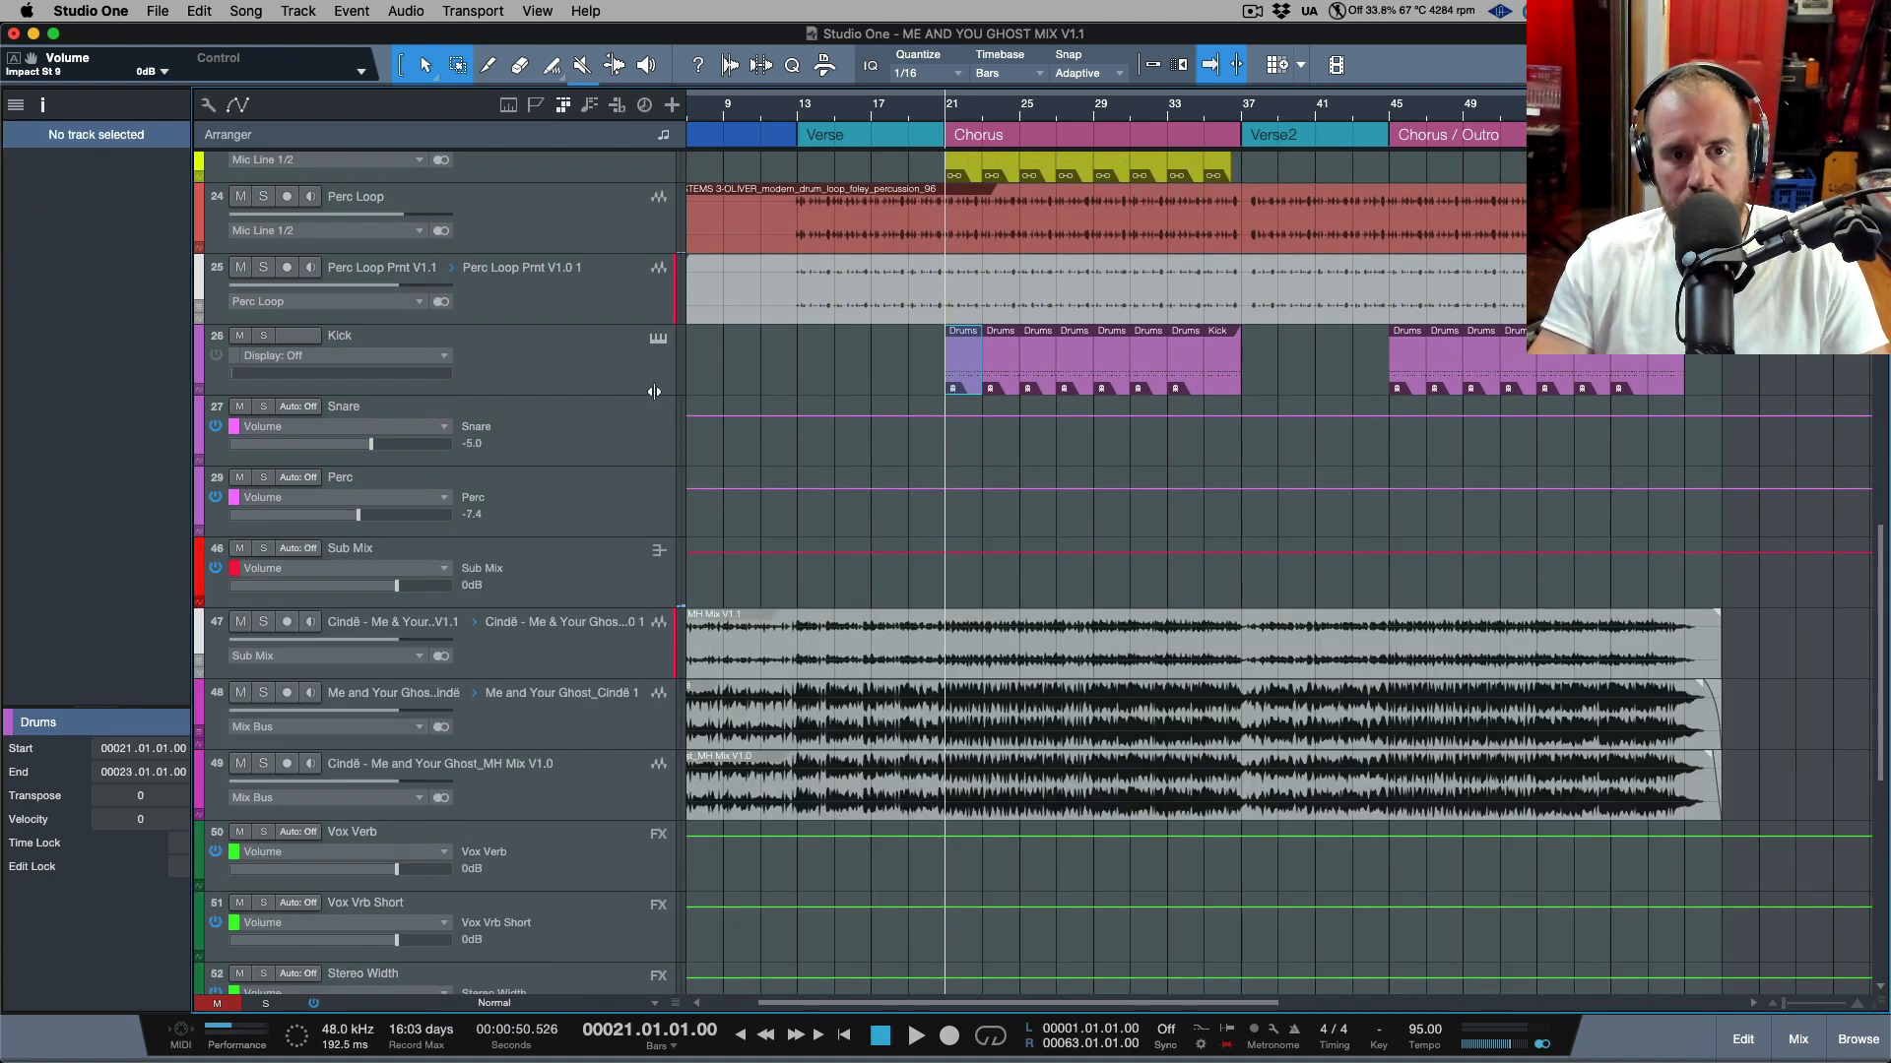
Open the Export Stems dialog from the Song menu with the drum tracks selected.
click(596, 357)
click(597, 433)
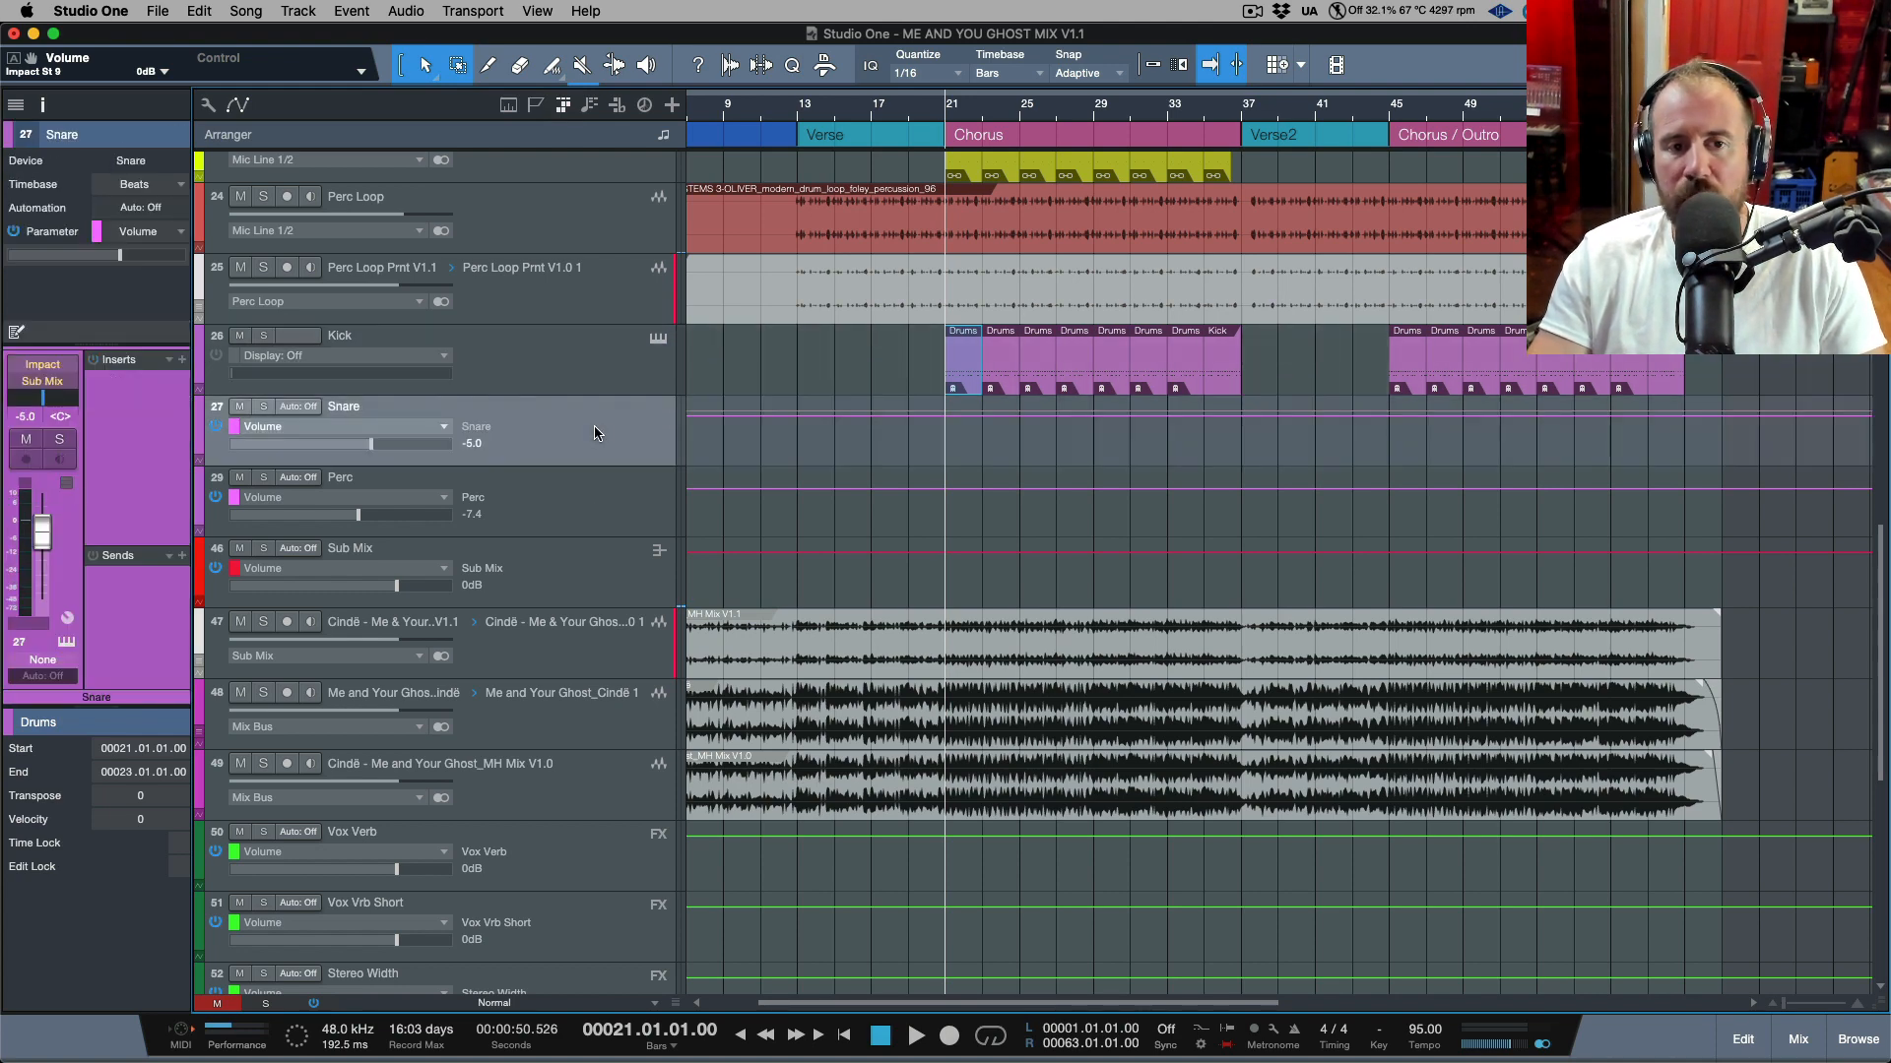
click(588, 517)
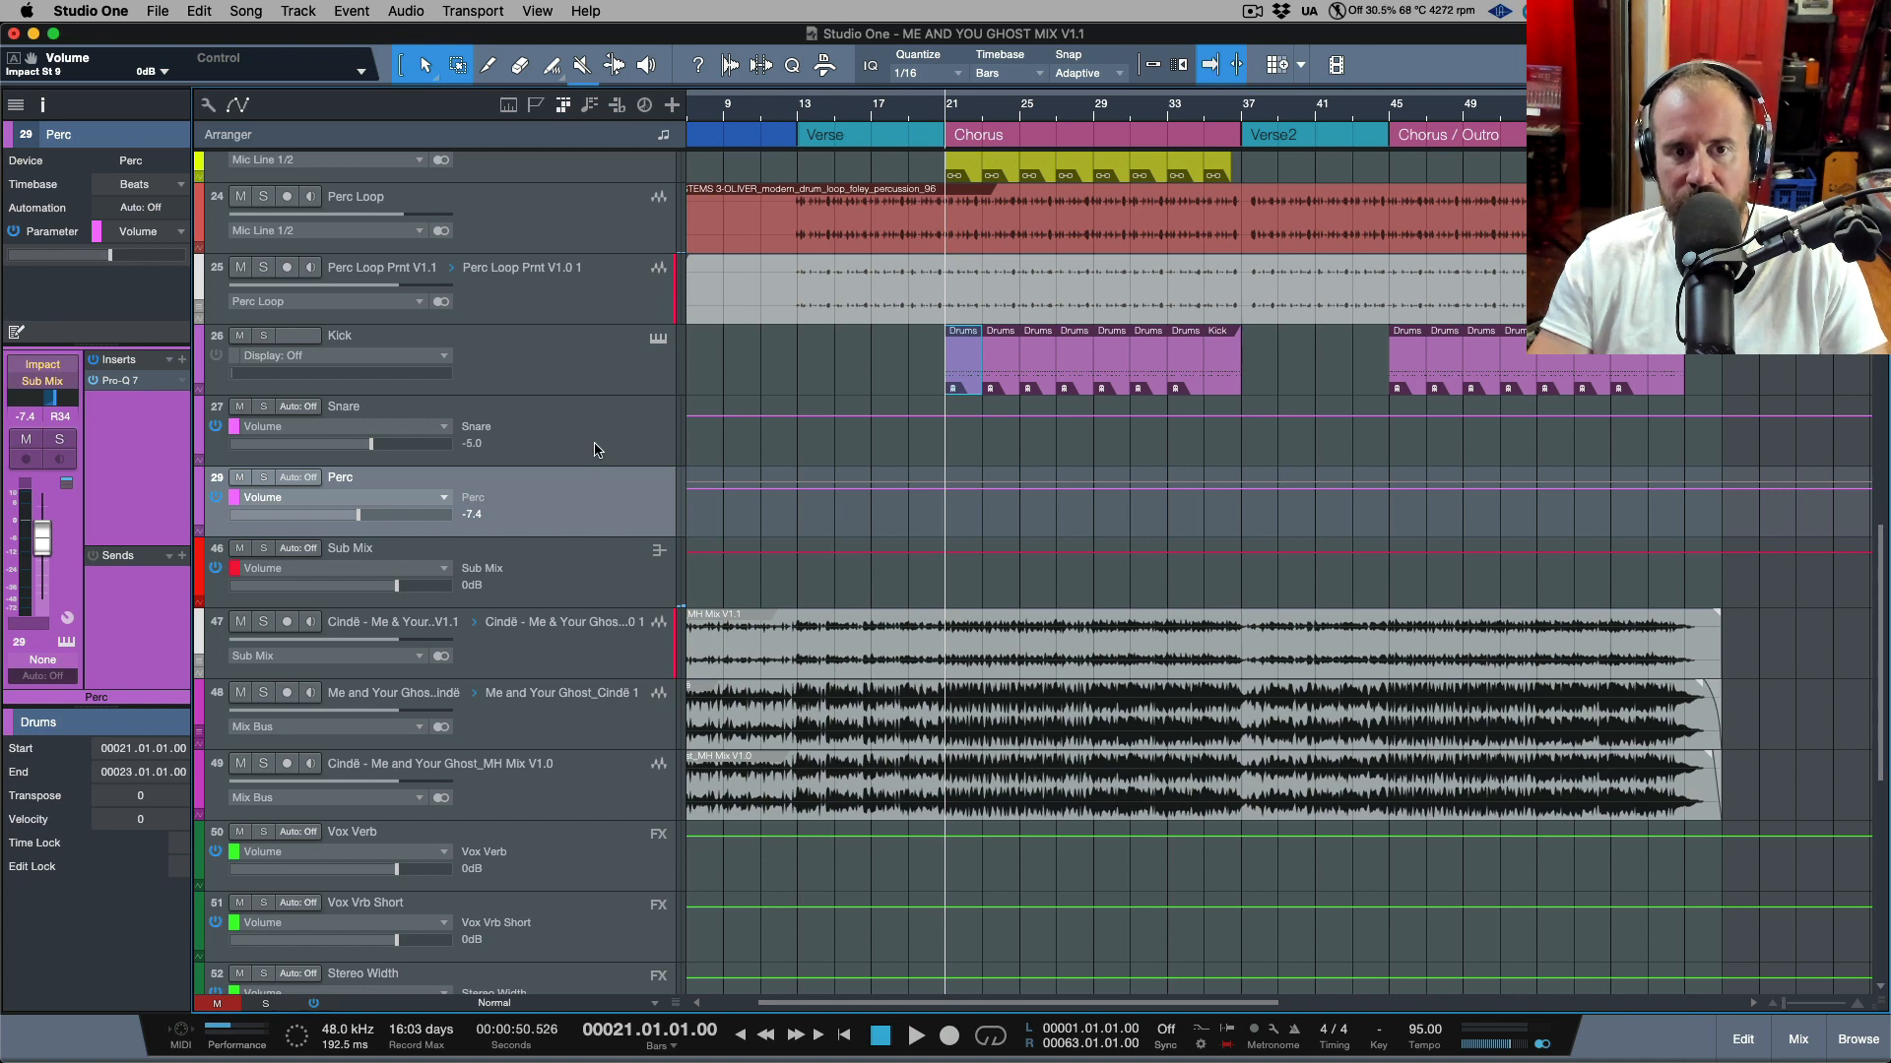
click(246, 11)
click(290, 90)
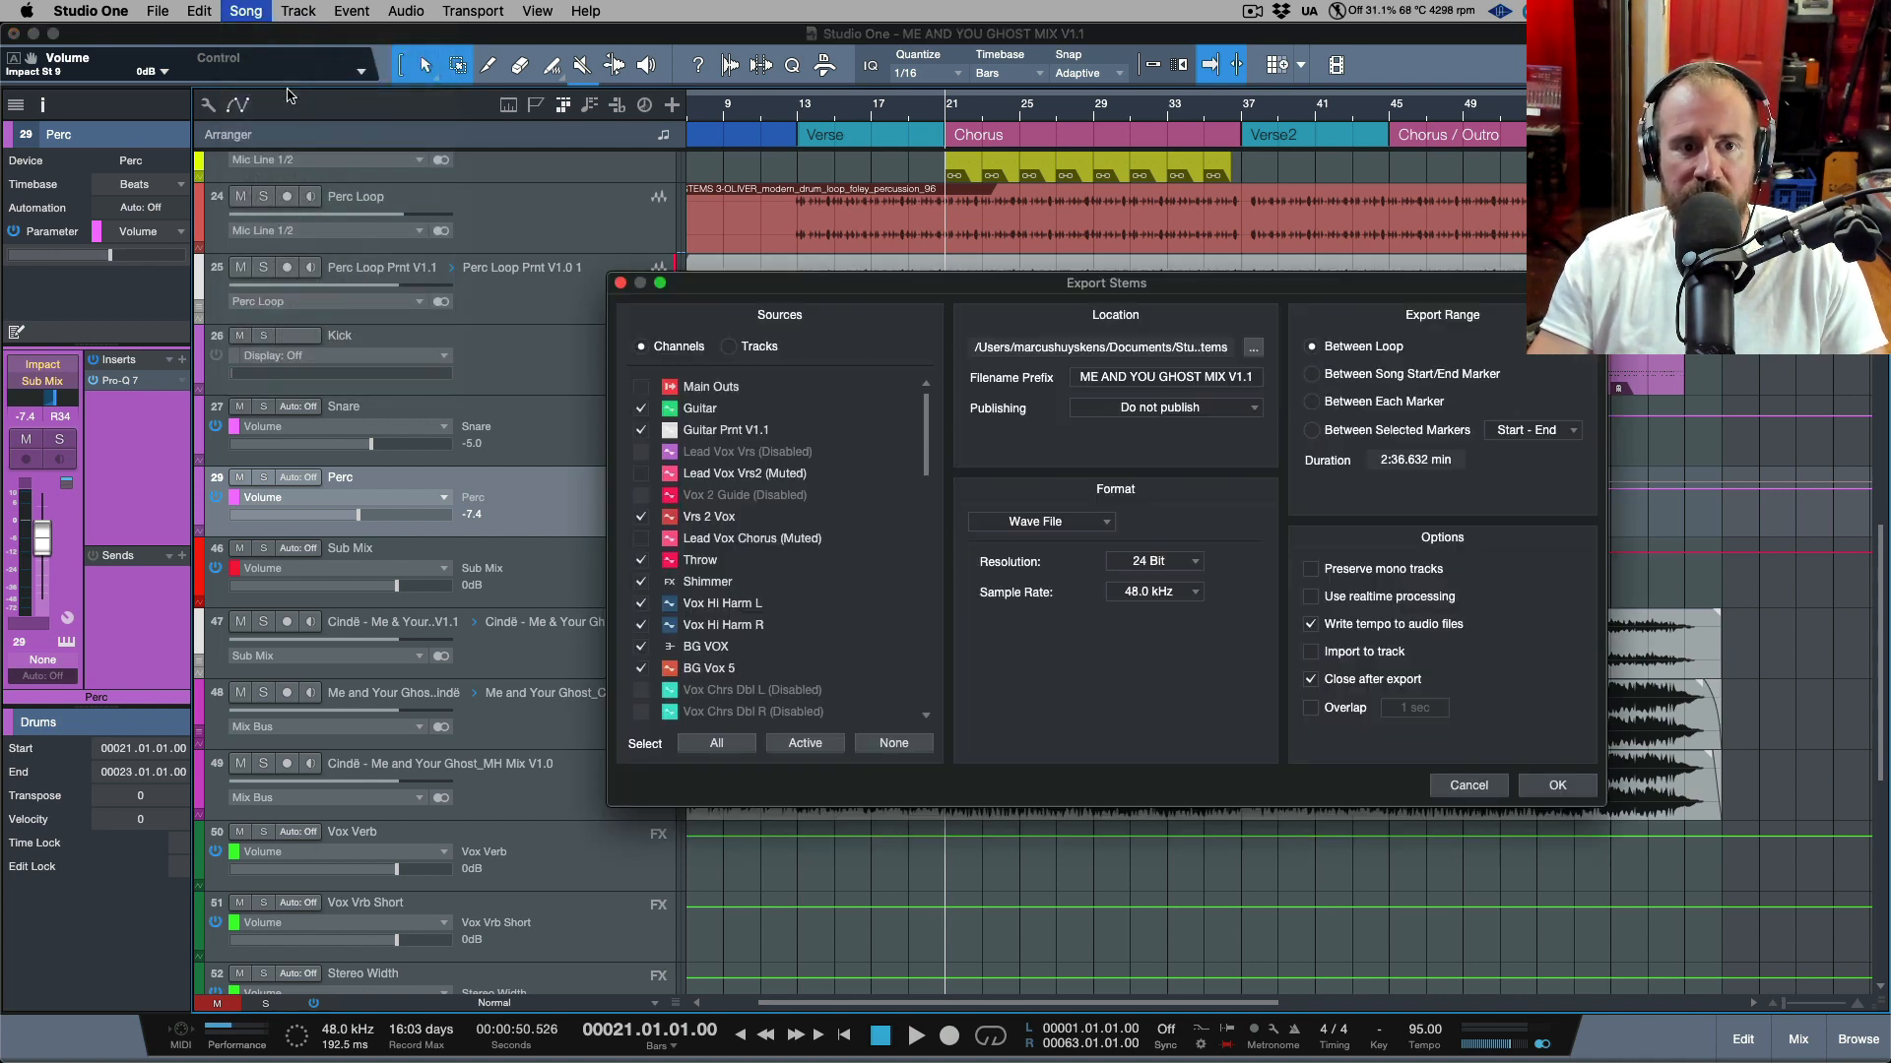
Set the stem export to only the Kick, Snare and Clap channels and enable Import to track.
scroll(805, 591, down, 4)
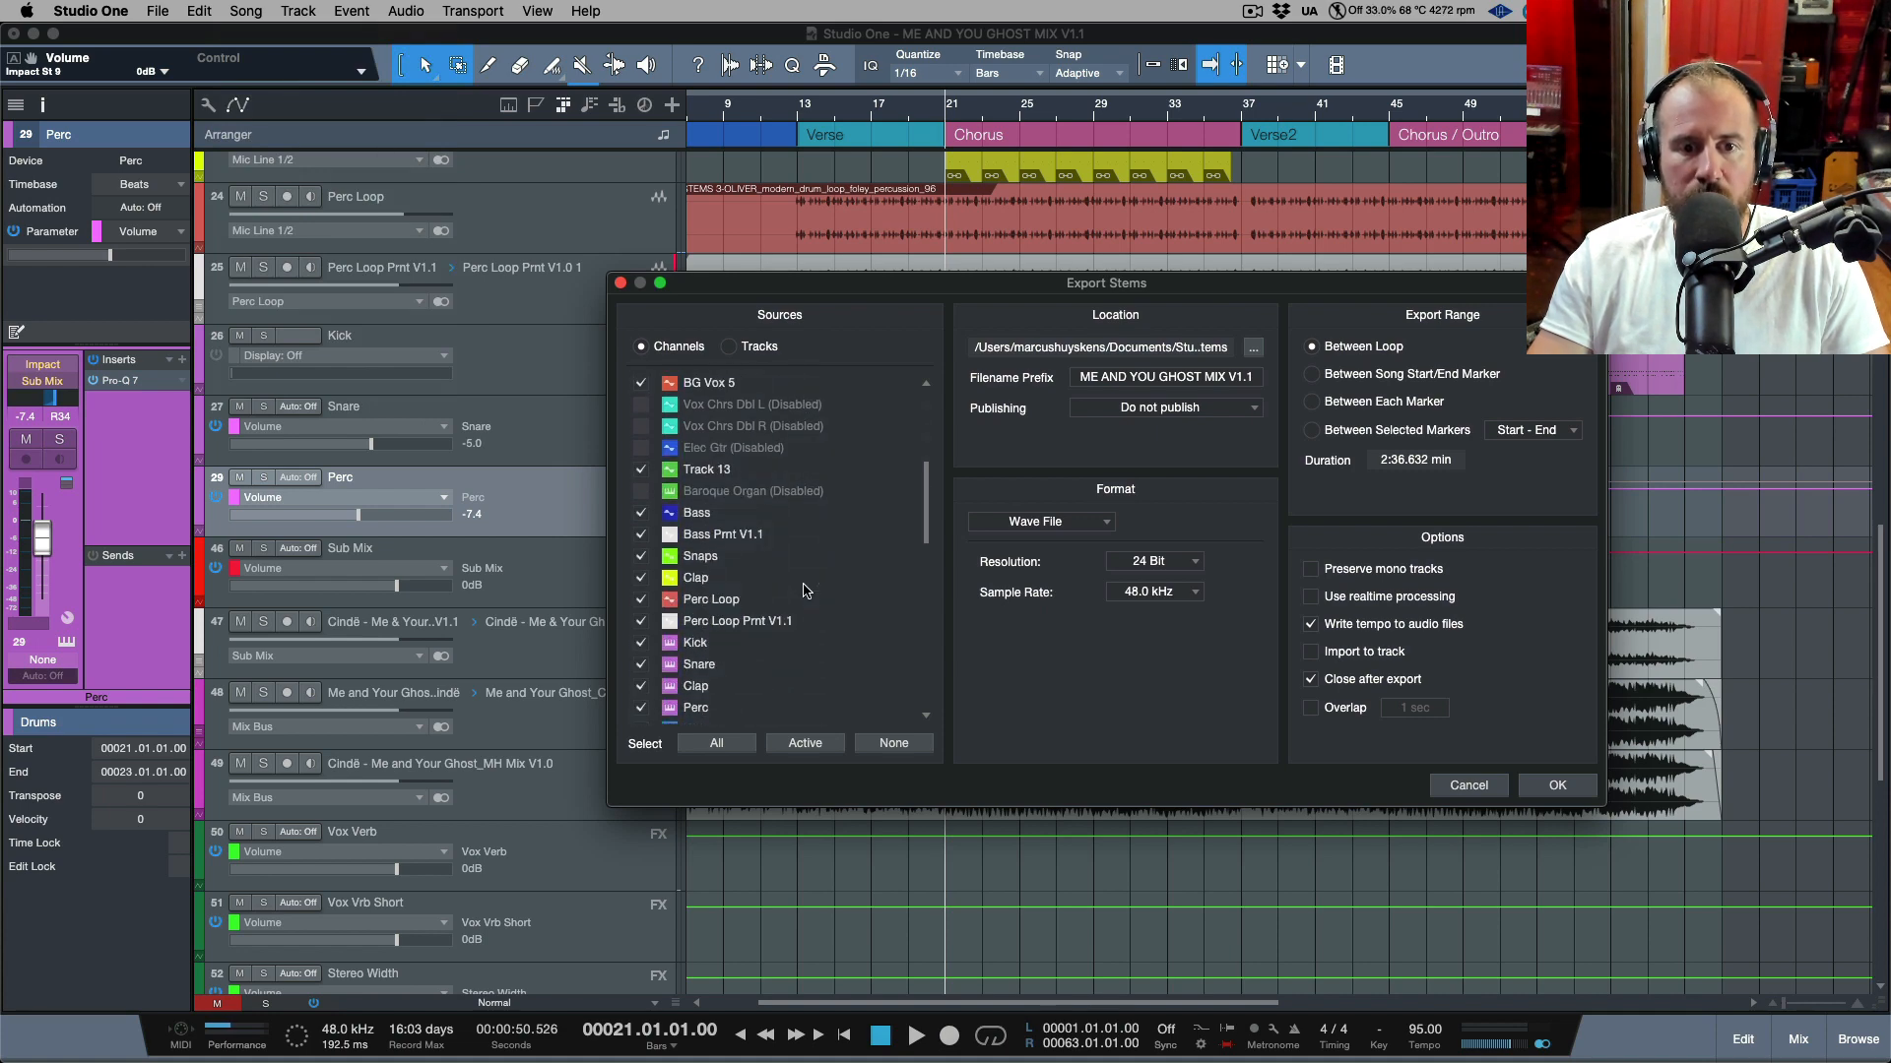
click(893, 742)
scroll(793, 597, down, 2)
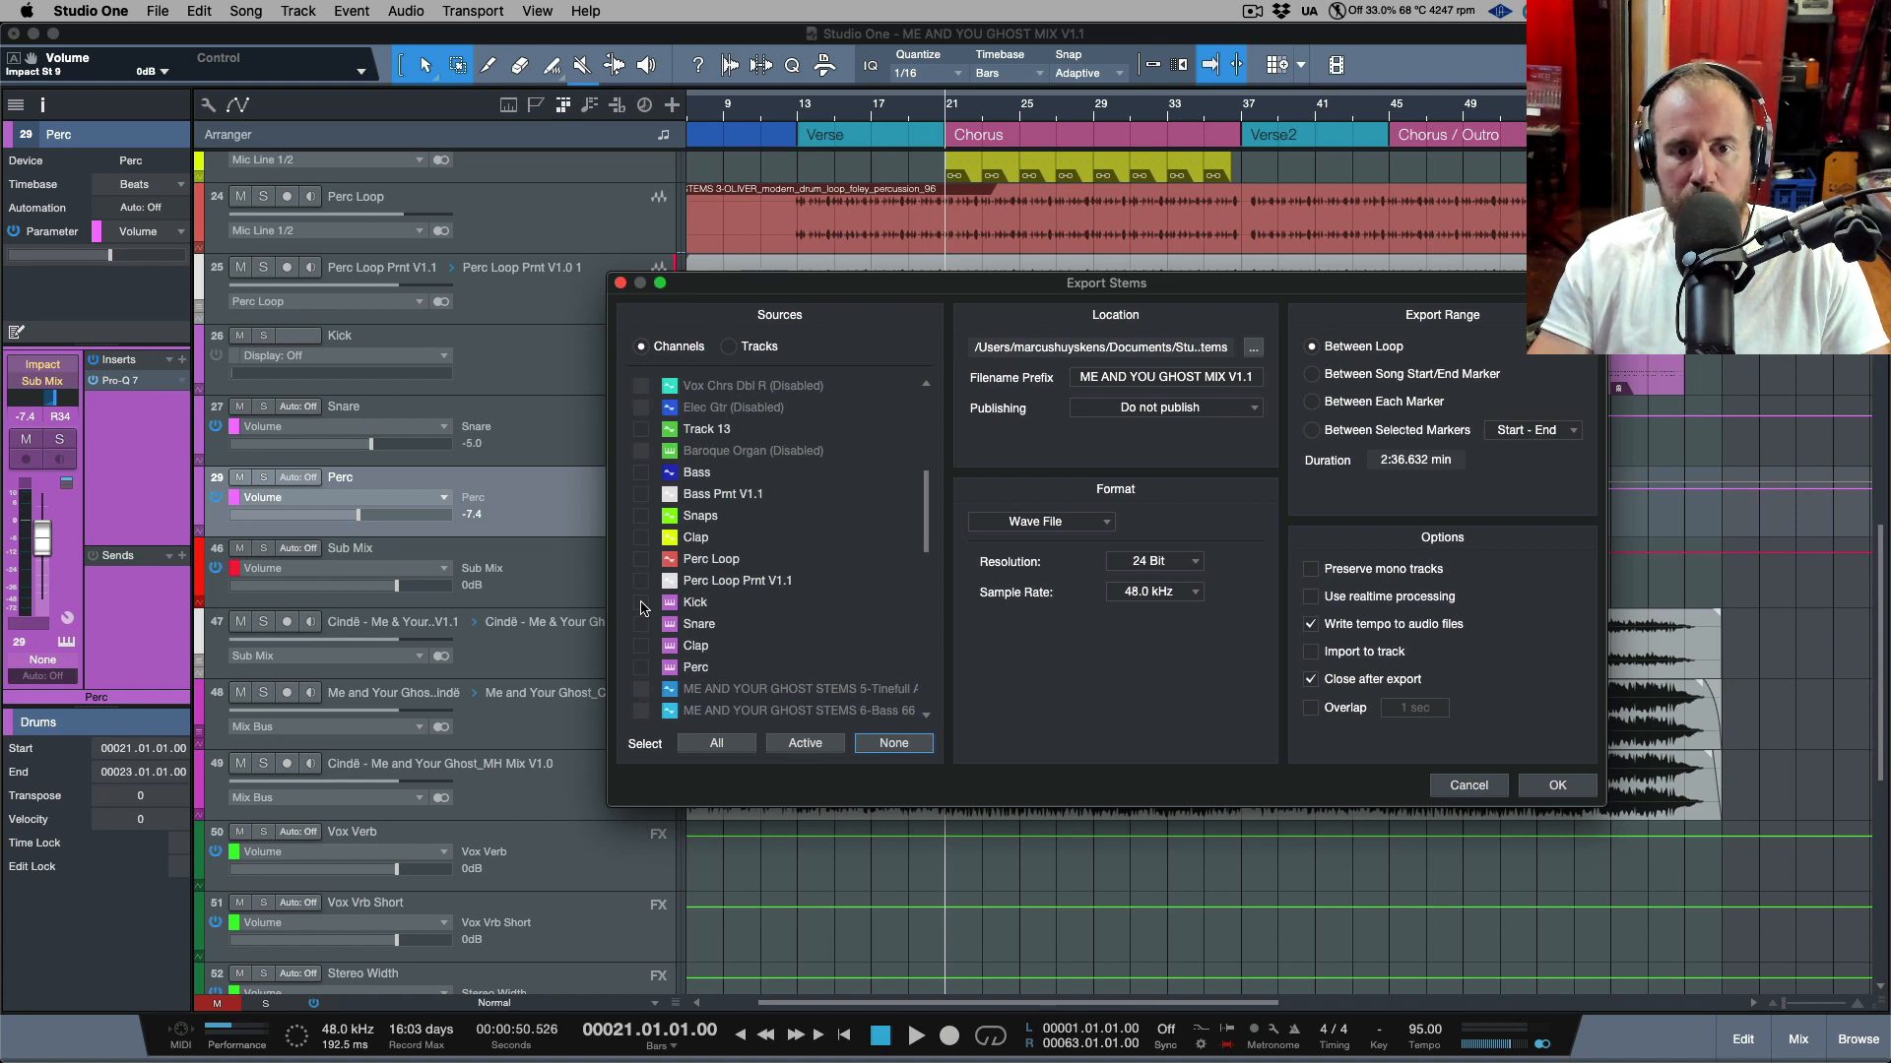
click(641, 603)
click(641, 624)
click(642, 646)
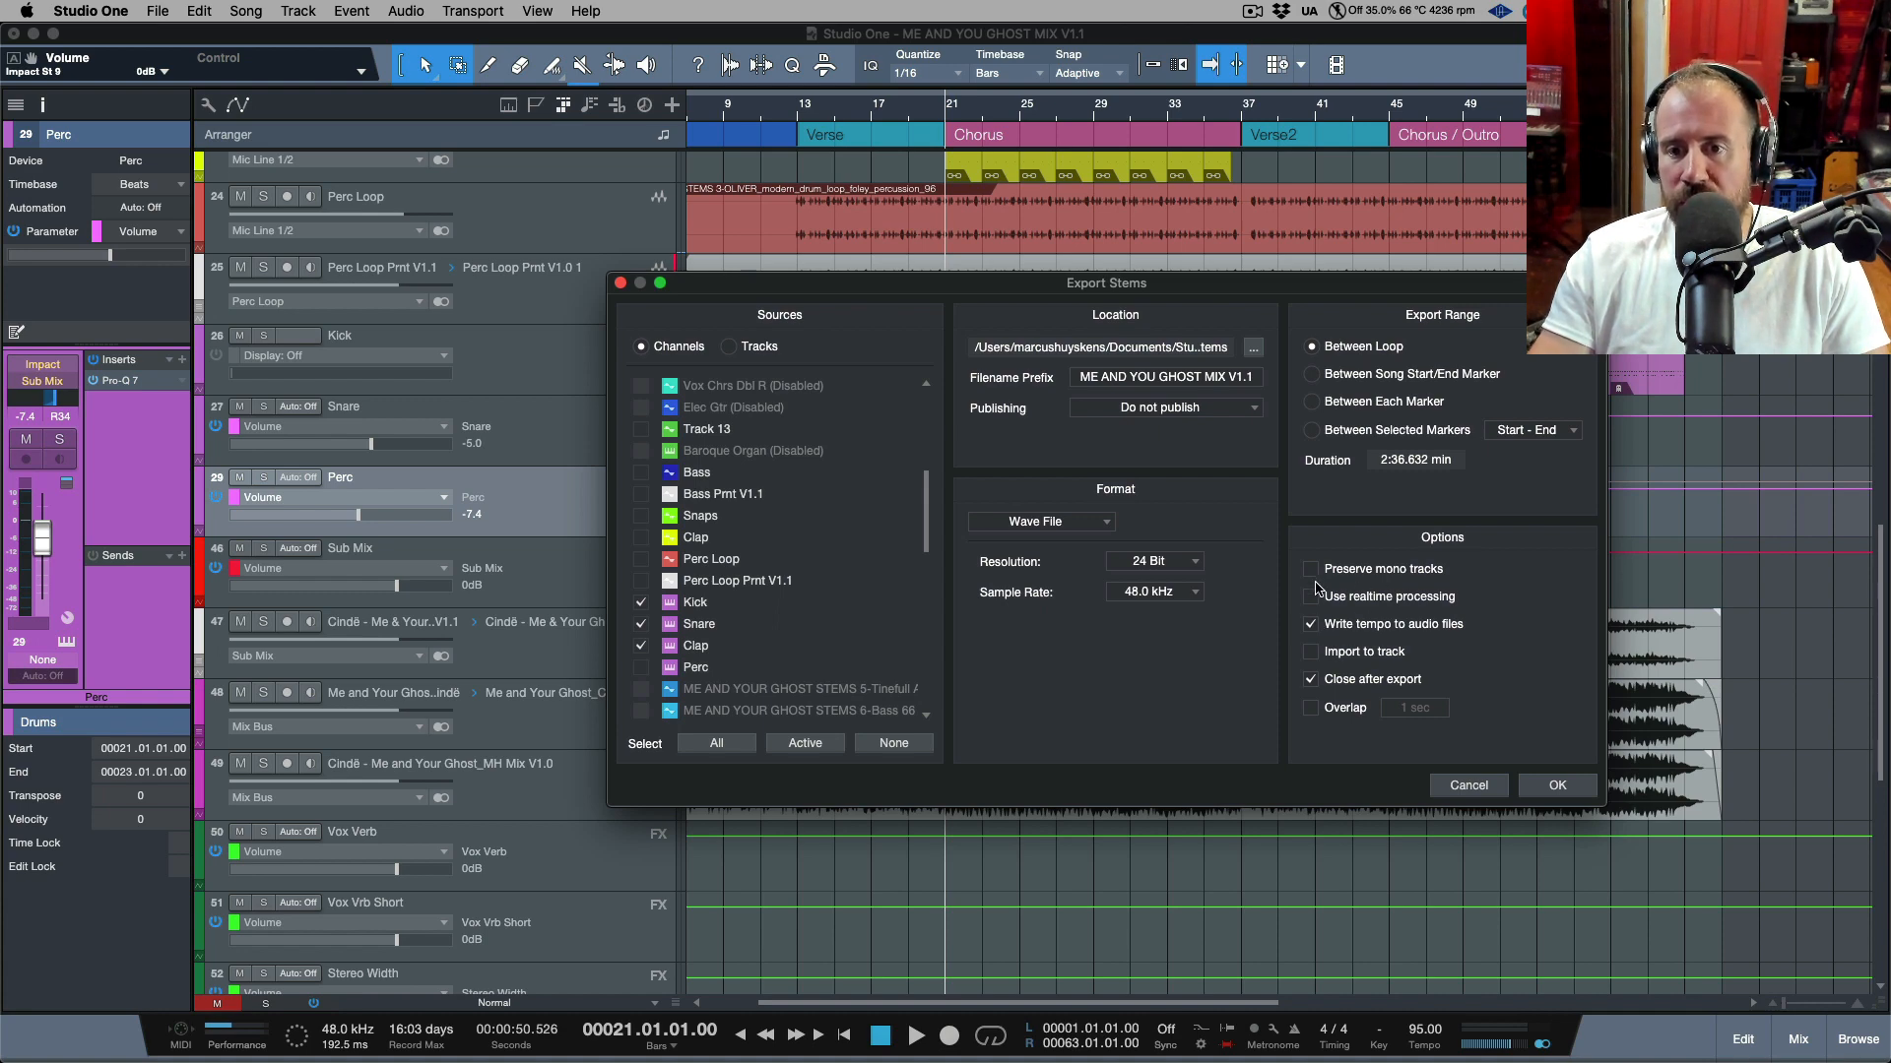
click(1311, 652)
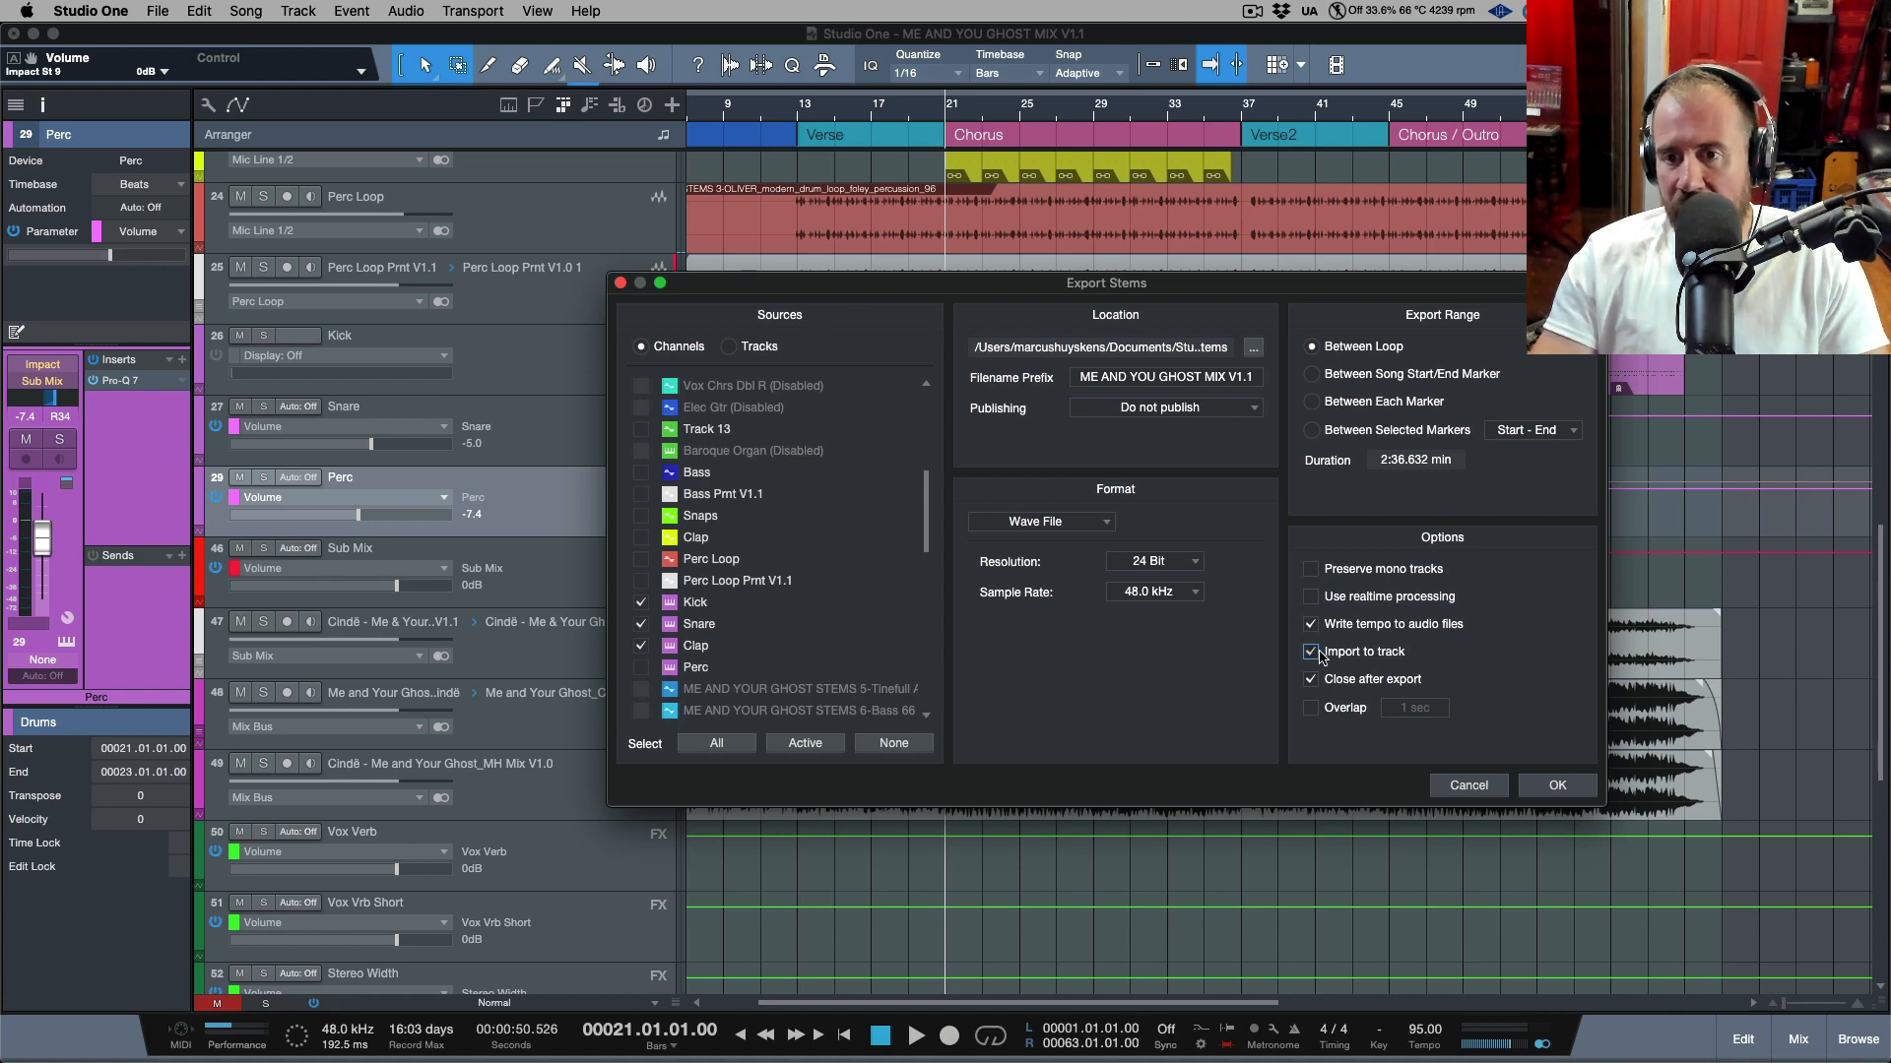